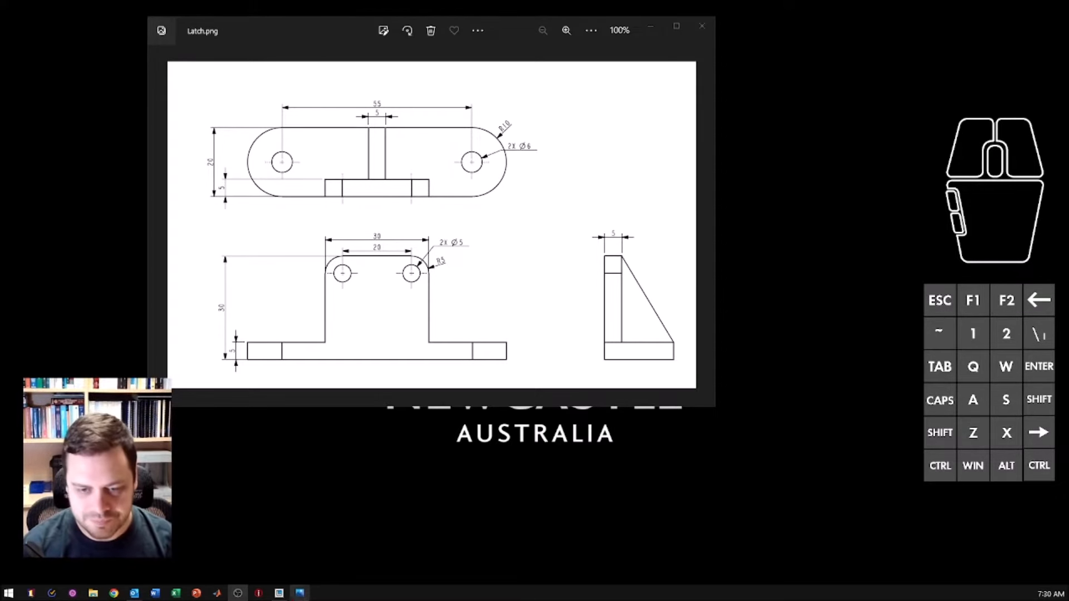
- Switch to Creo Parametric and set the system appearance theme to Default Theme
click(279, 593)
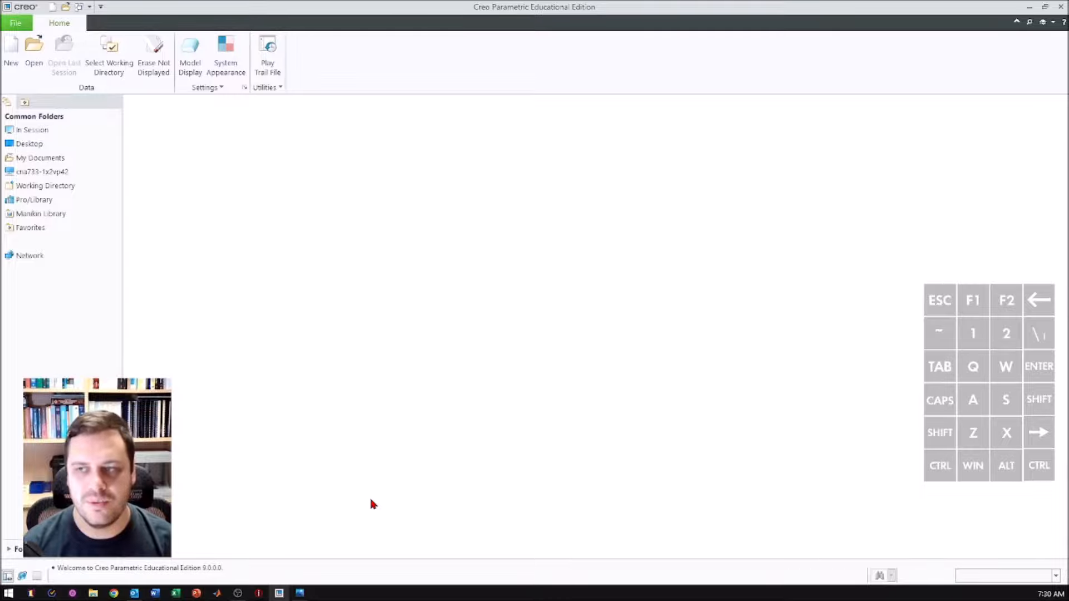
click(226, 54)
click(399, 114)
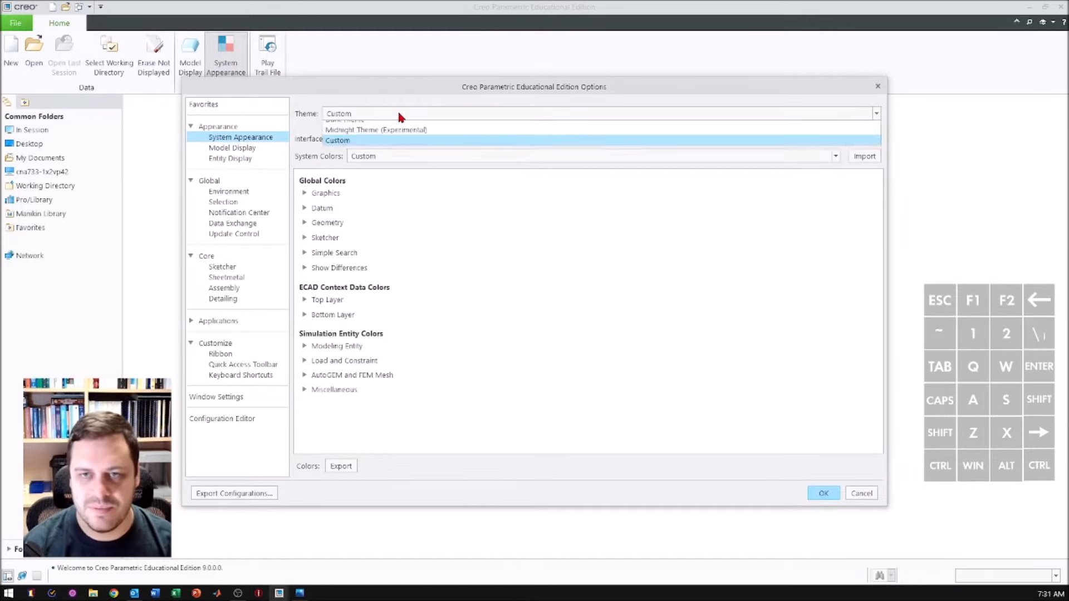
click(350, 127)
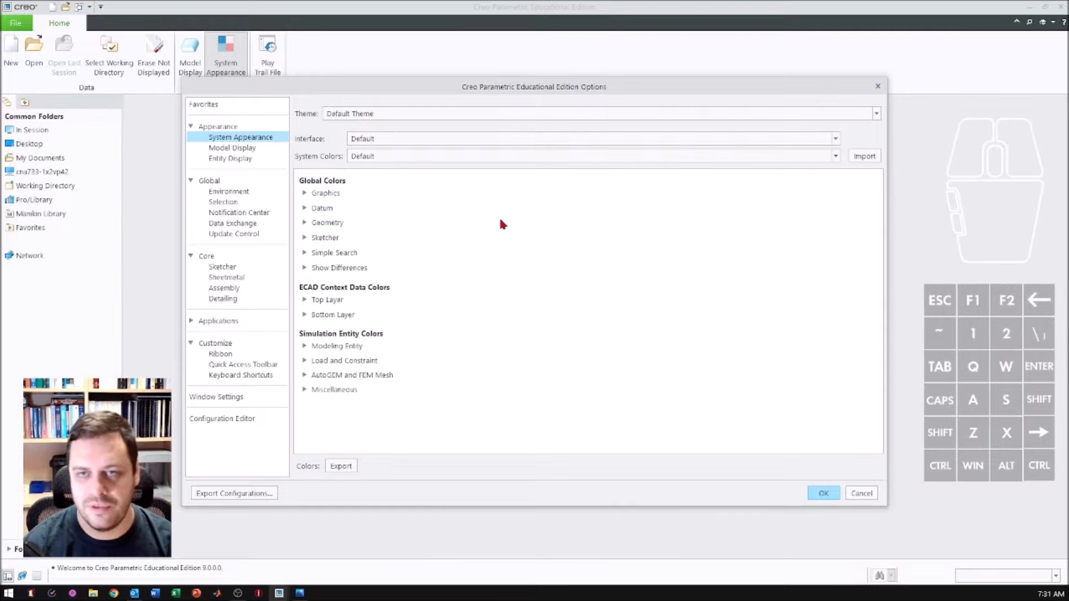
click(824, 493)
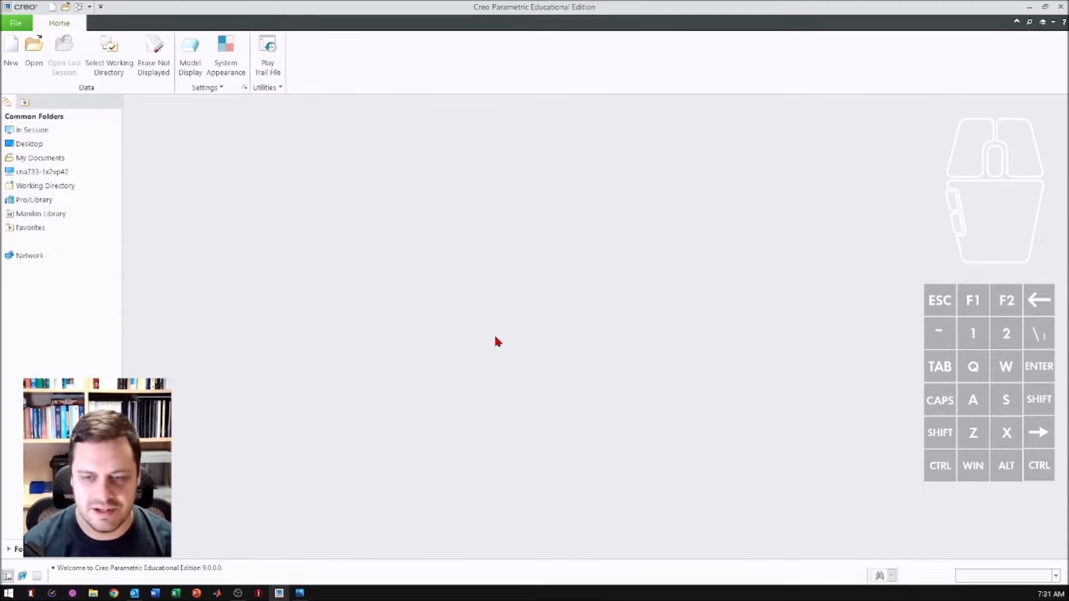
click(11, 50)
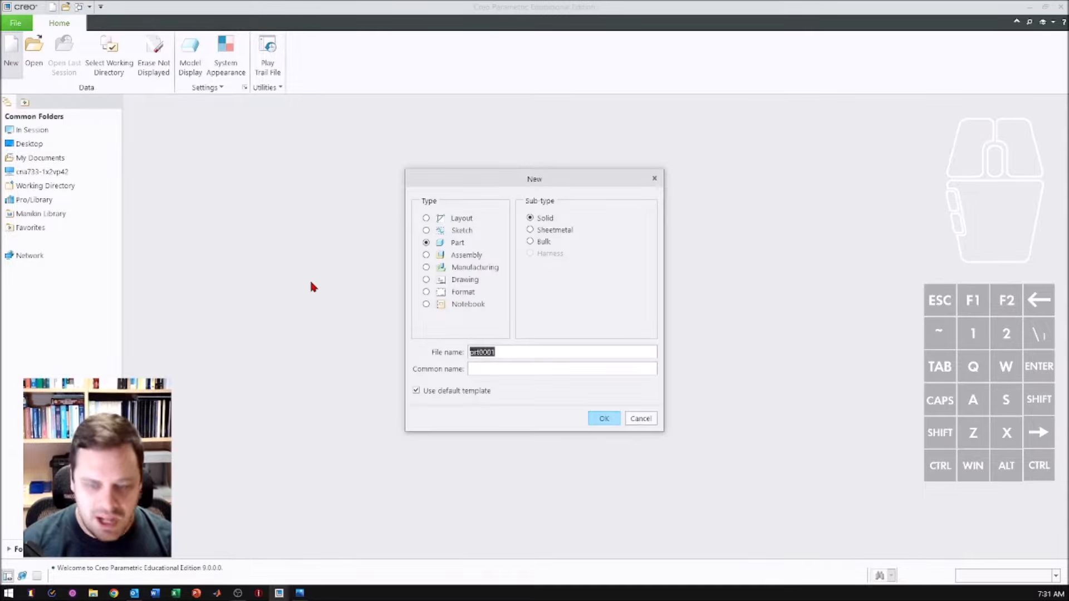
text(Modelling)
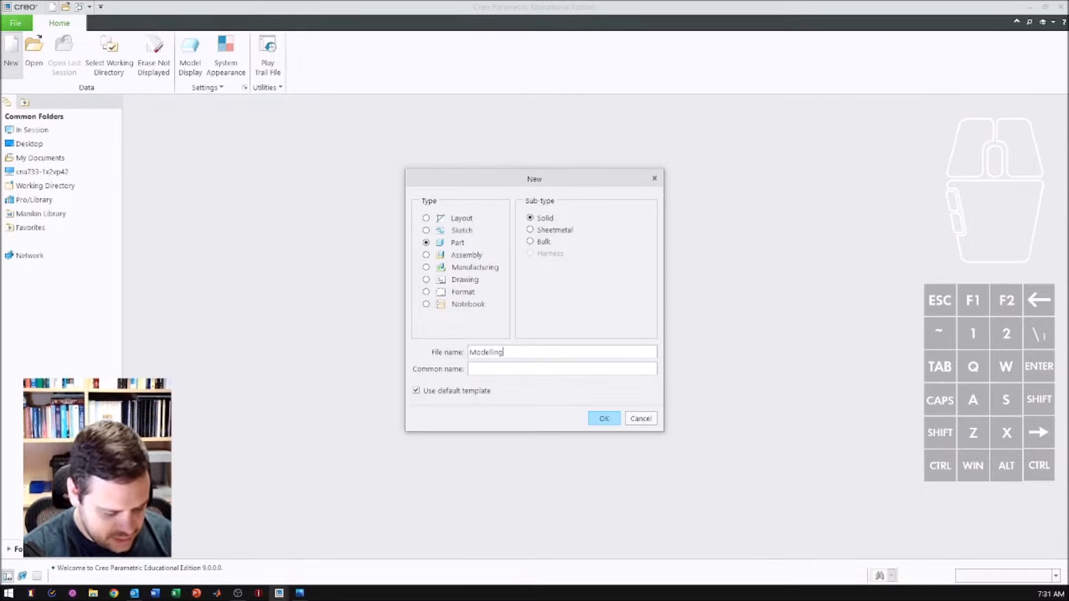
key(BackSpace)
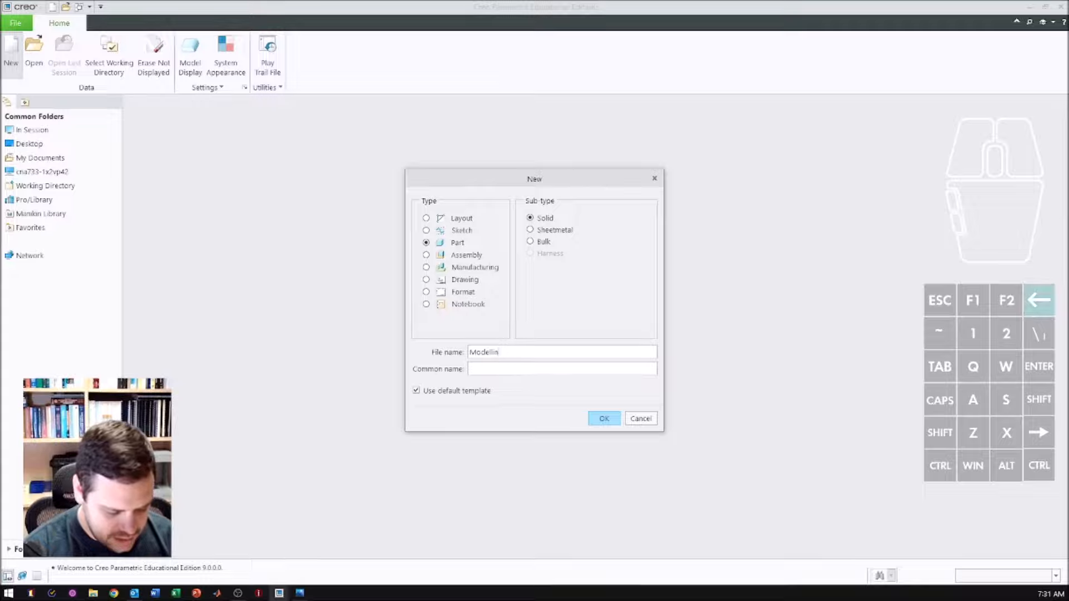
text(g)
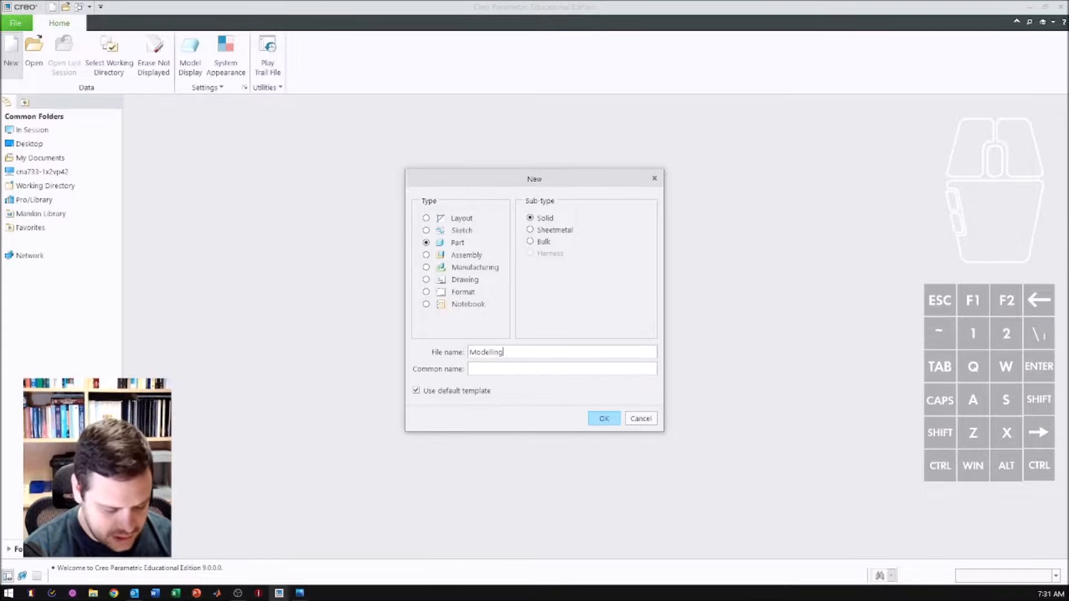
text(_wo)
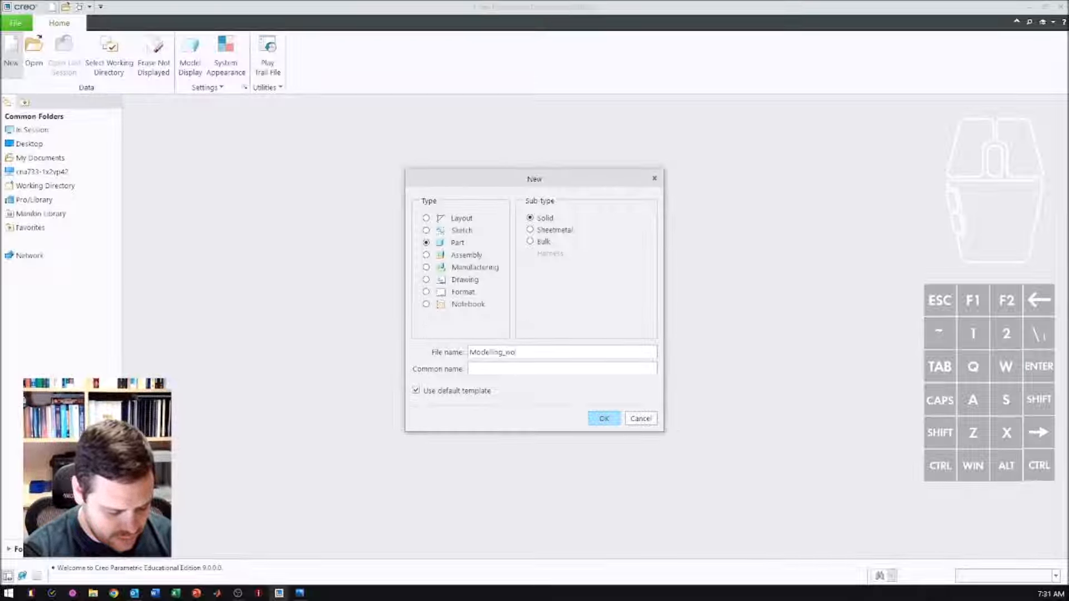
text(th_txtrudes_)
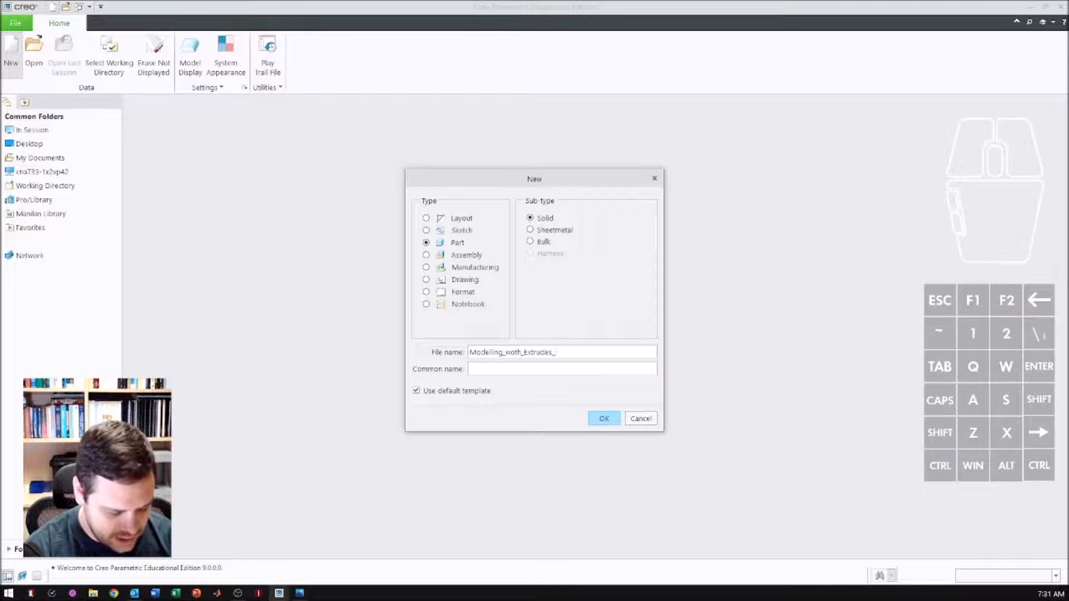
text(La)
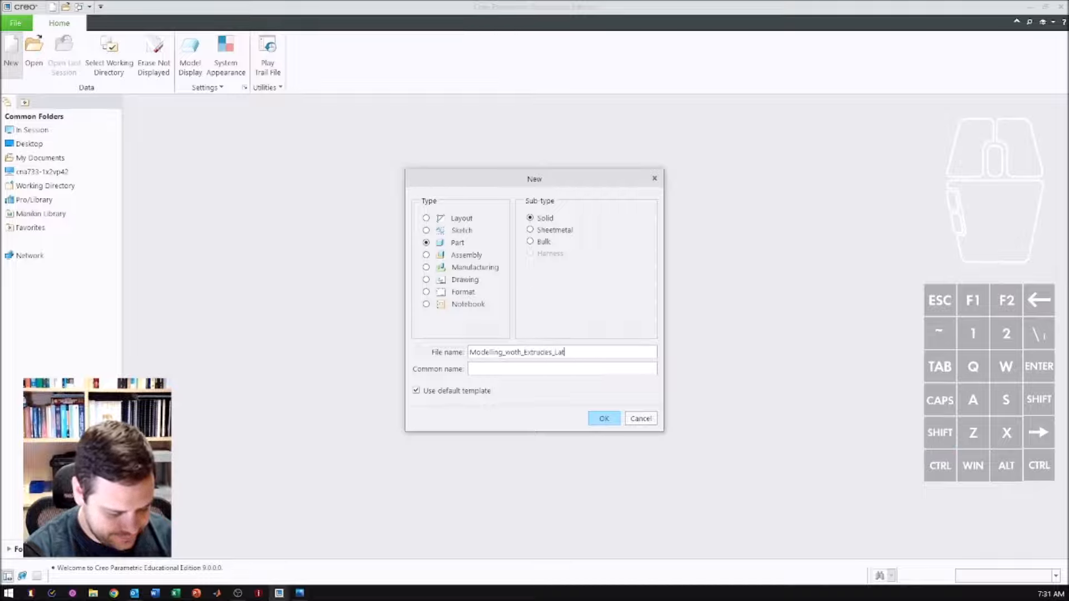
text(tch)
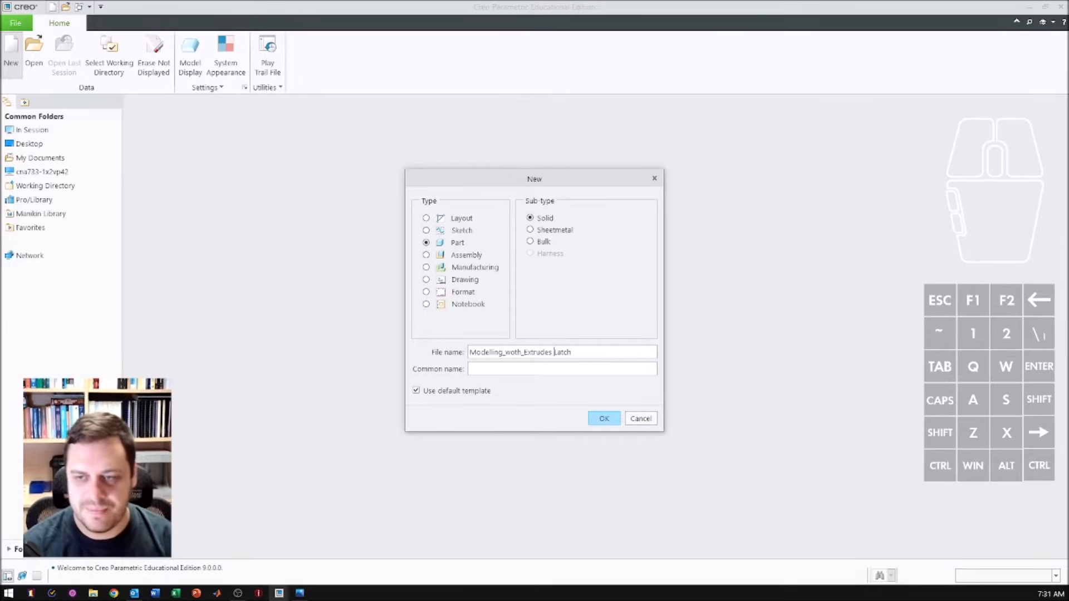
click(608, 422)
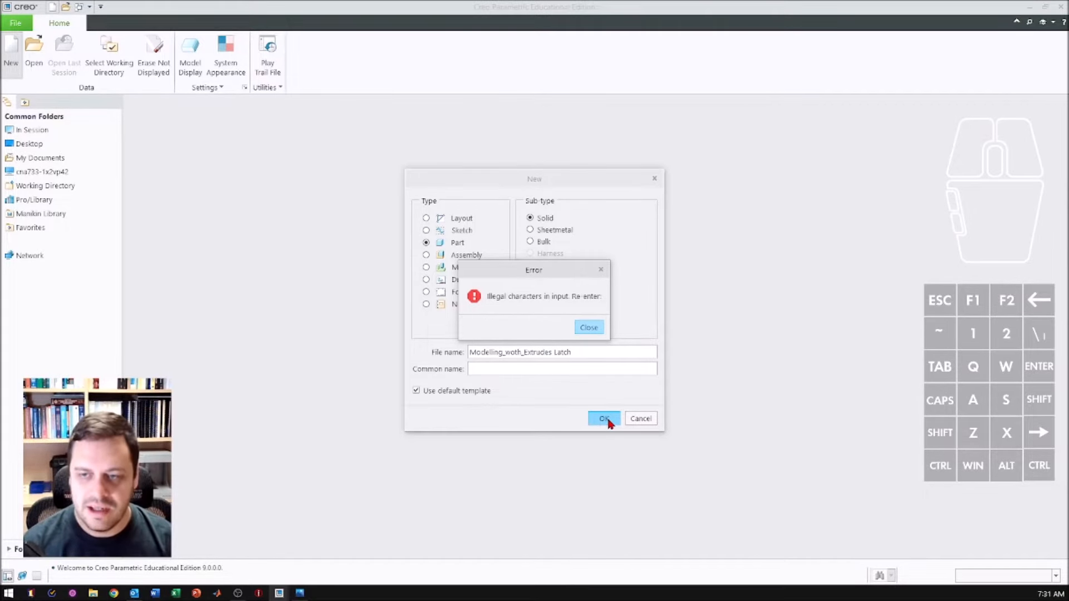
click(590, 328)
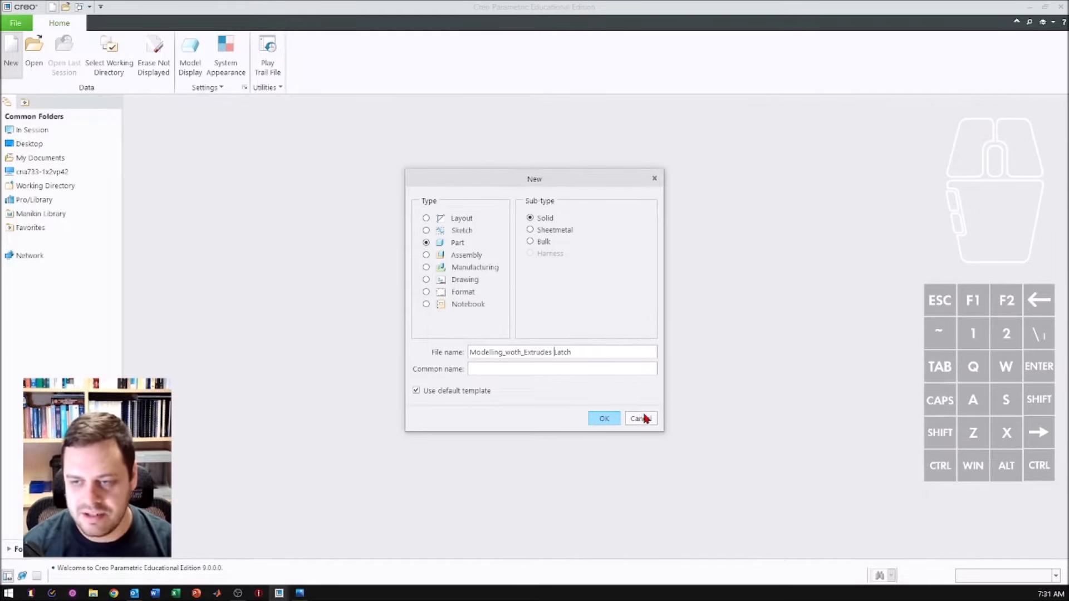
click(640, 418)
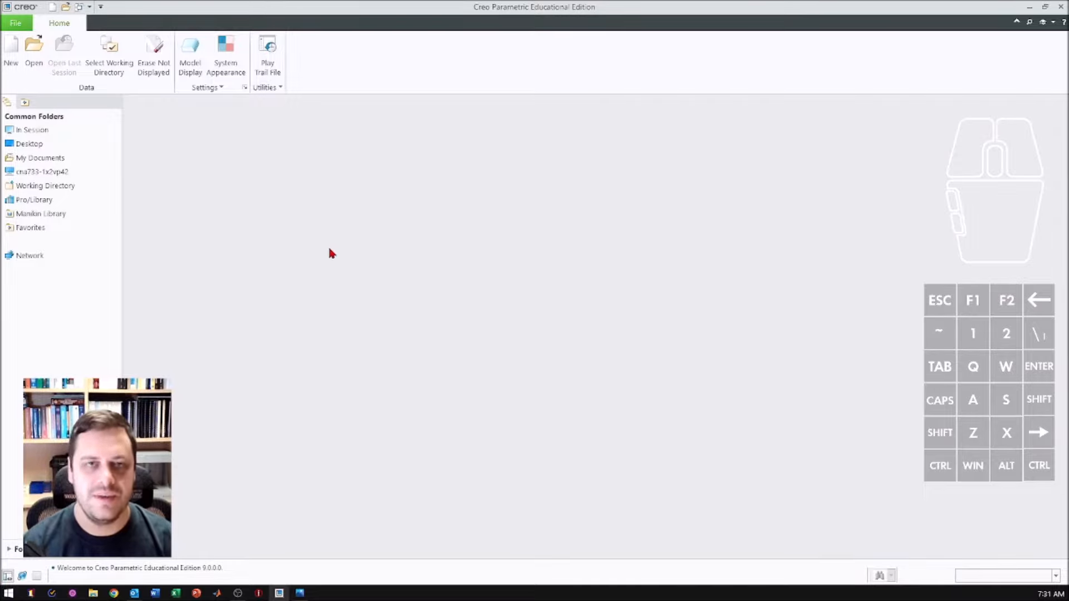
- Create a folder named Week_1_CREO on the Desktop and set it as the working directory
click(108, 54)
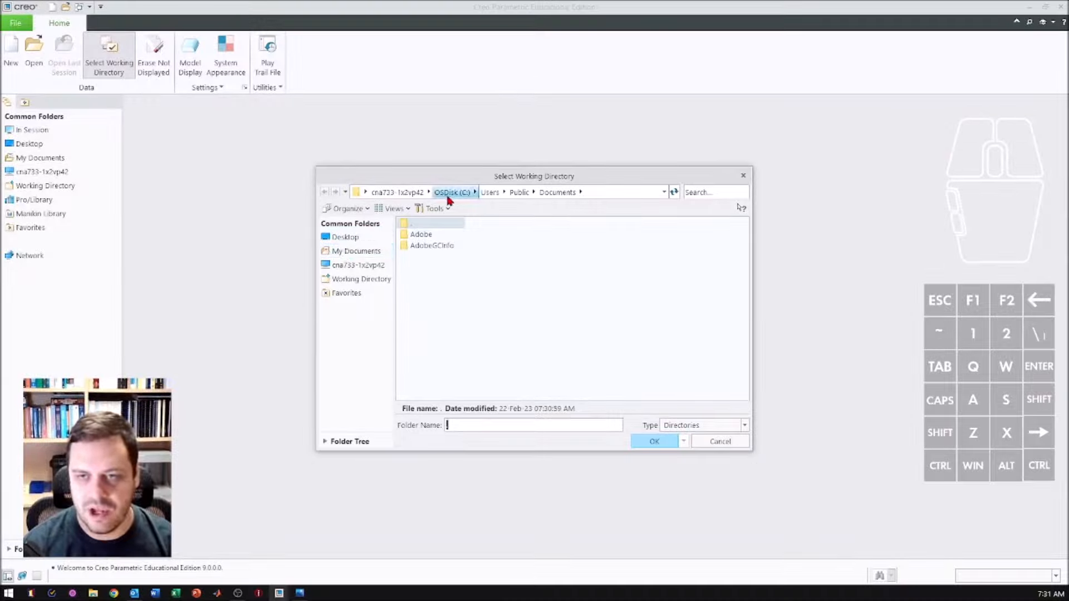
click(334, 238)
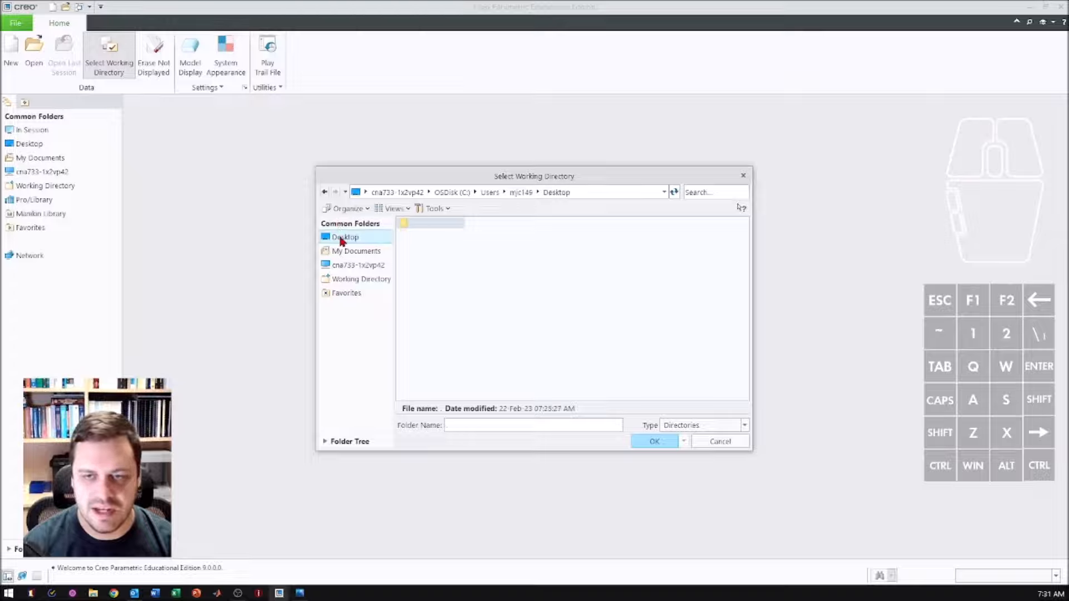
right_click(450, 274)
click(483, 316)
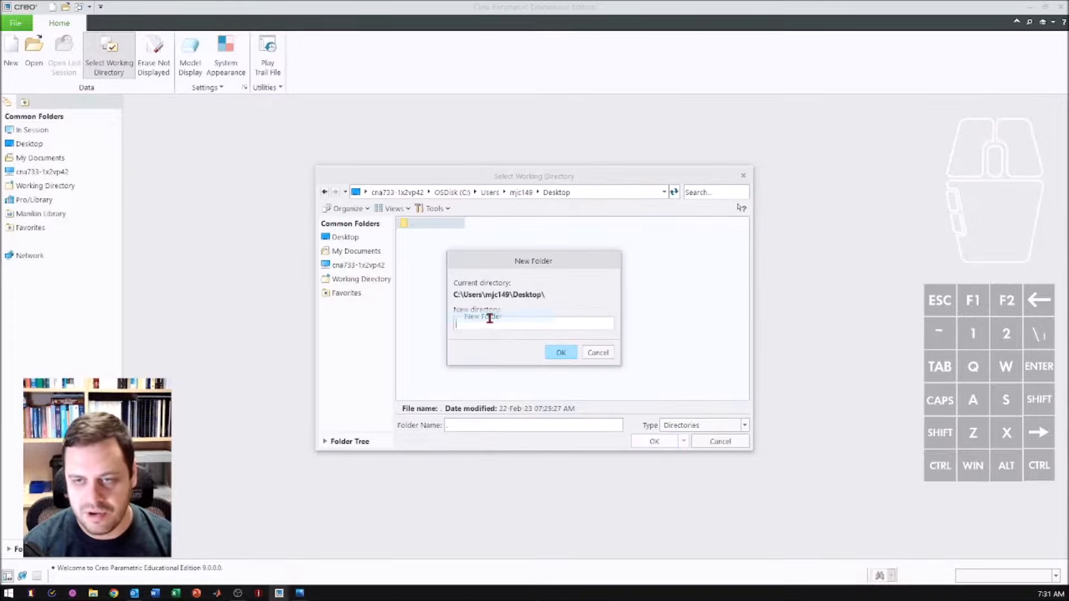
text(Week 1)
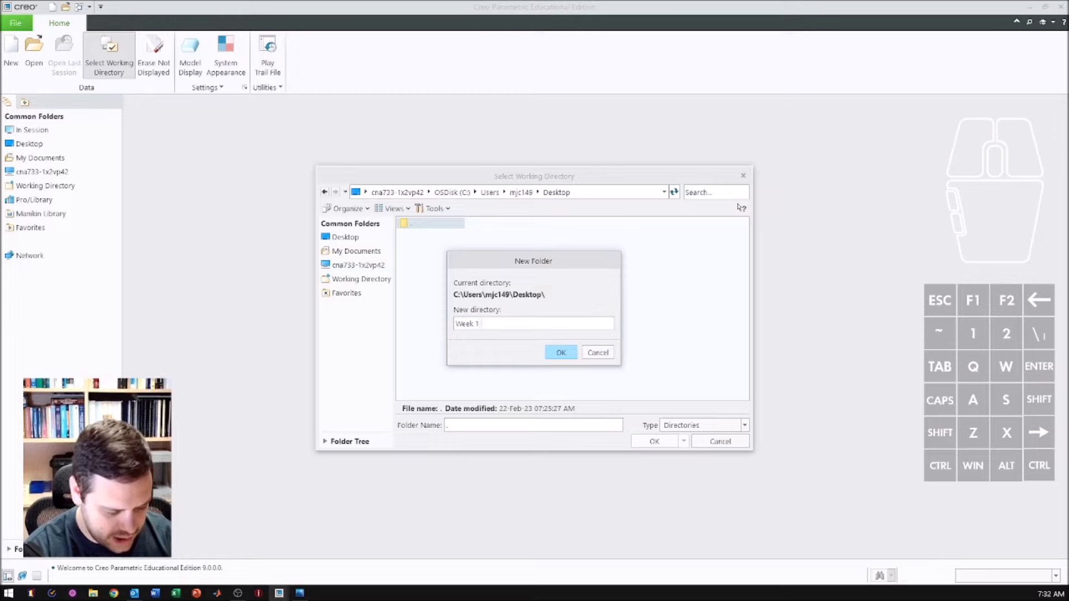
key(BackSpace)
key(BackSpace)
text(_)
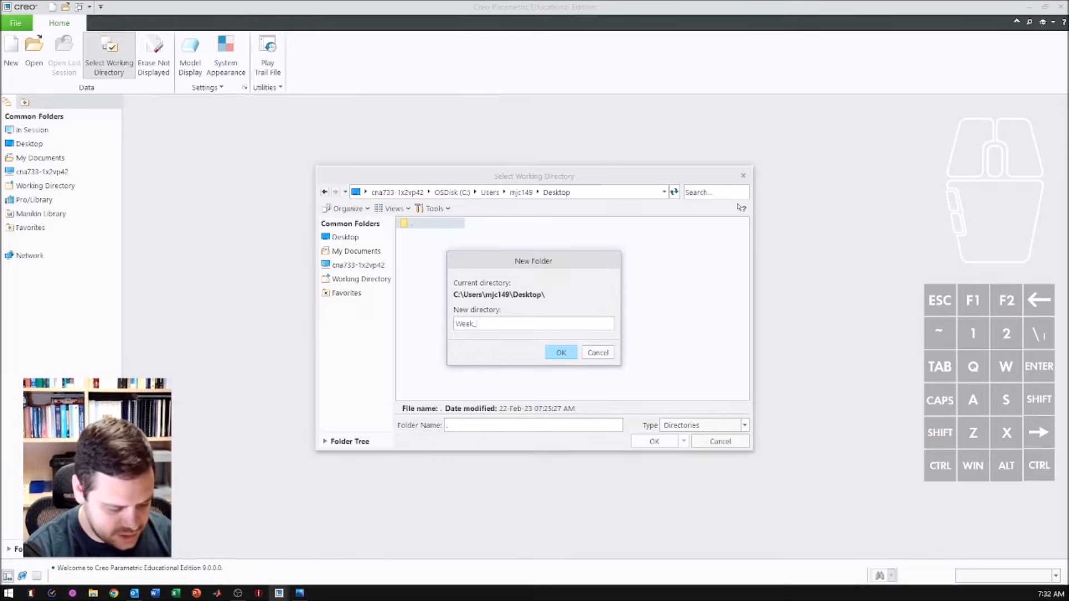
text(1_CREO)
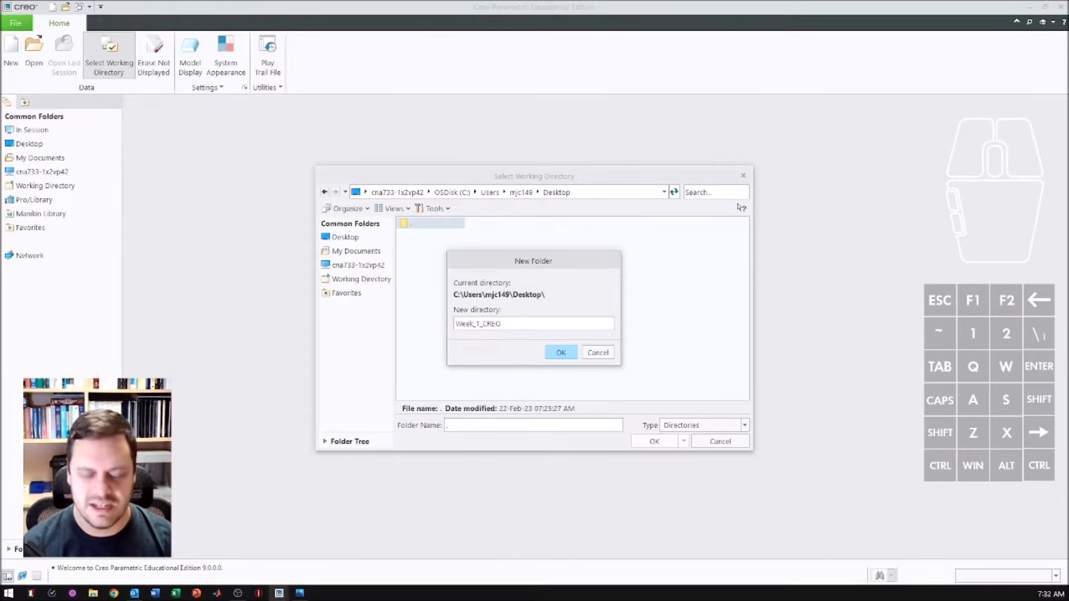
click(560, 354)
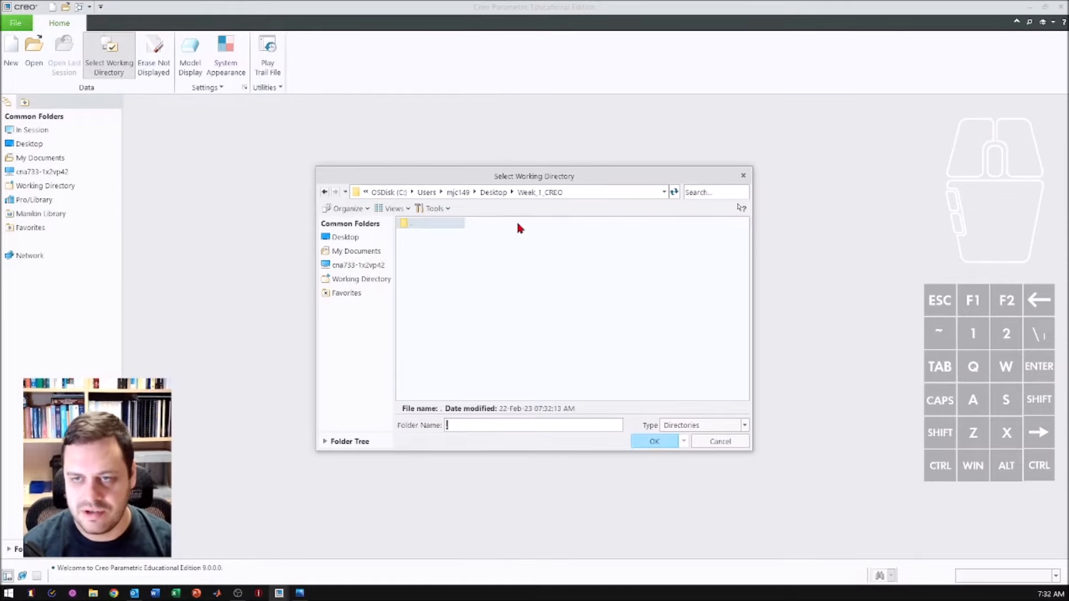
click(531, 192)
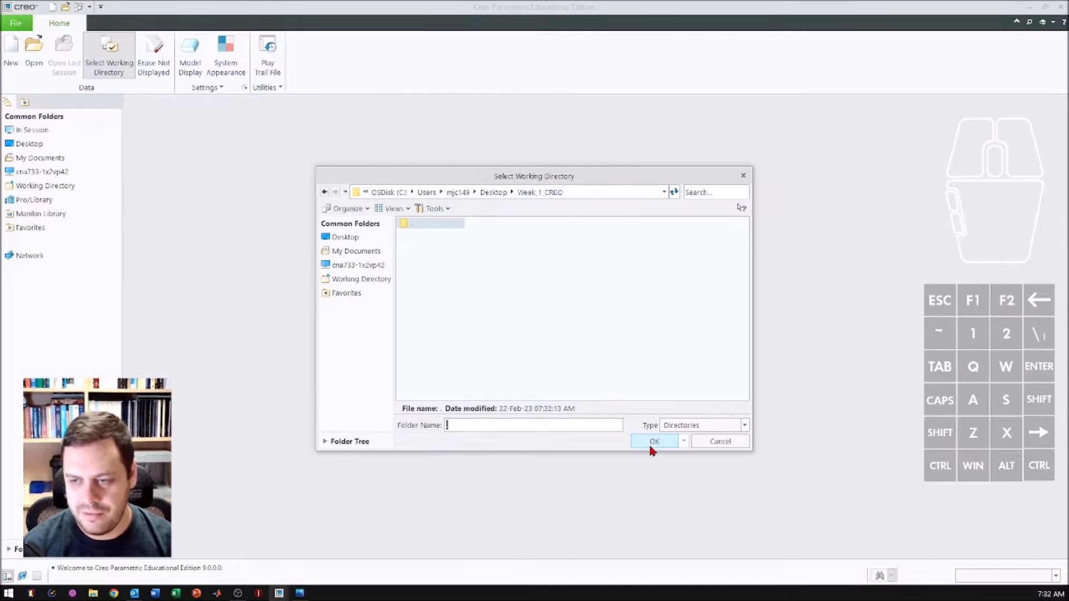
click(649, 440)
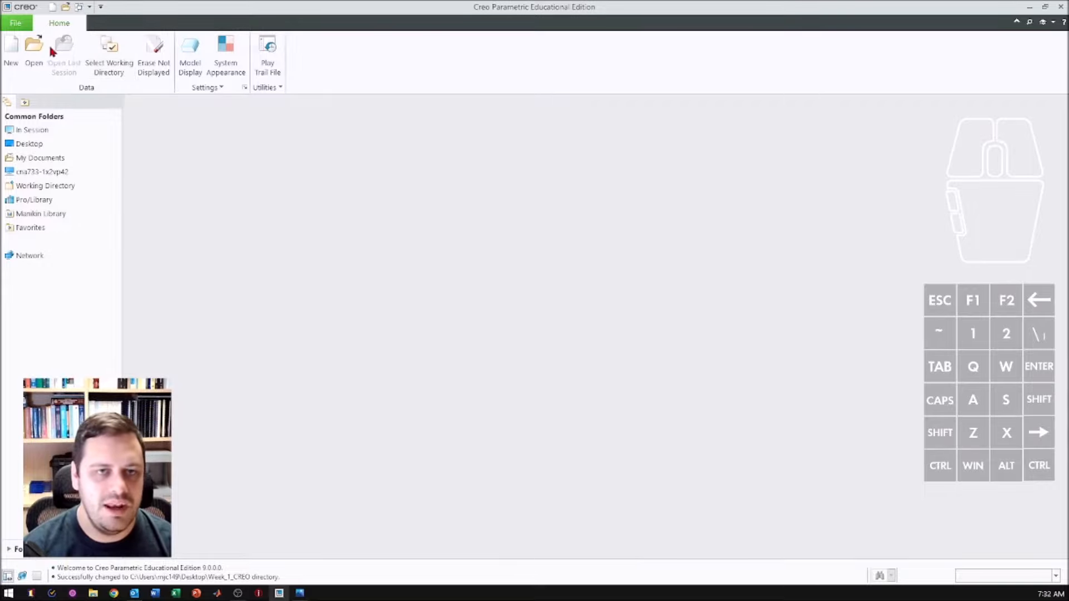
- Create a new solid part named Modelling_with_Extrudes_Latch using the default template
click(11, 49)
text(Mo)
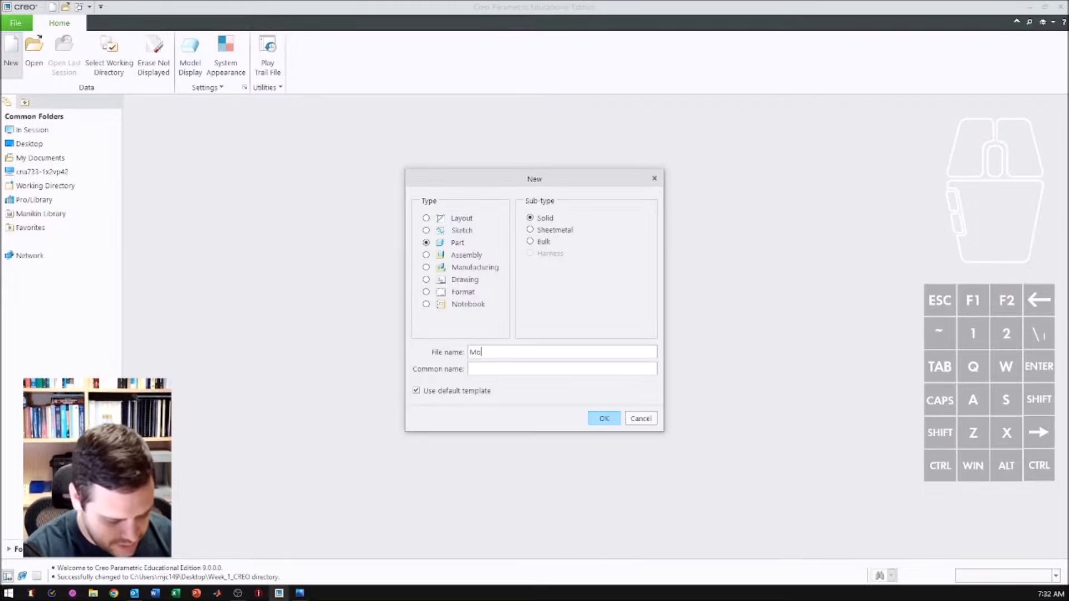
text(delling_with_Extrude)
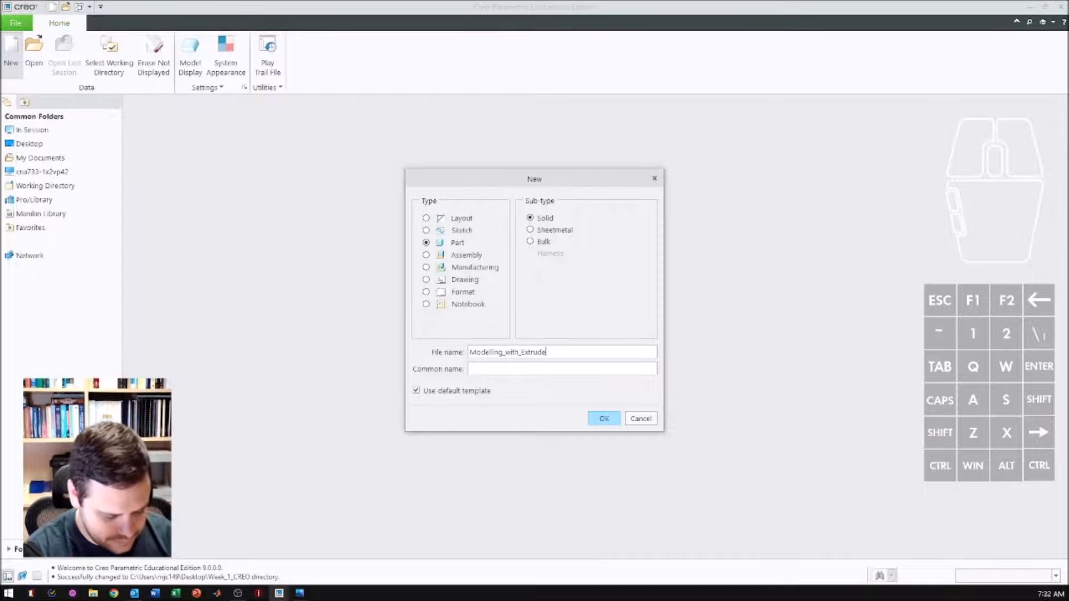
text(s_Latch)
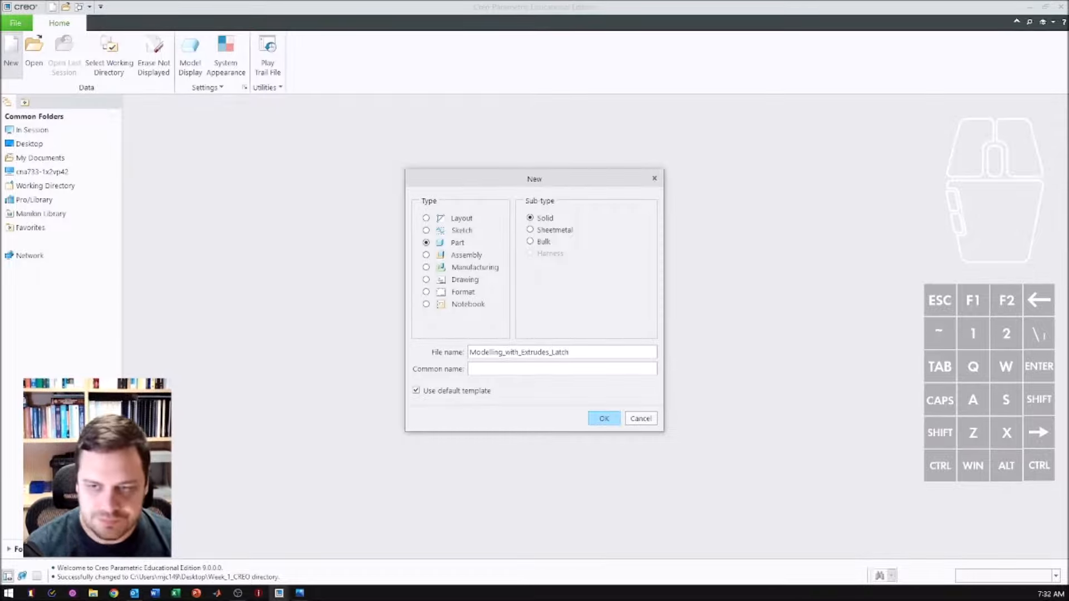
click(613, 419)
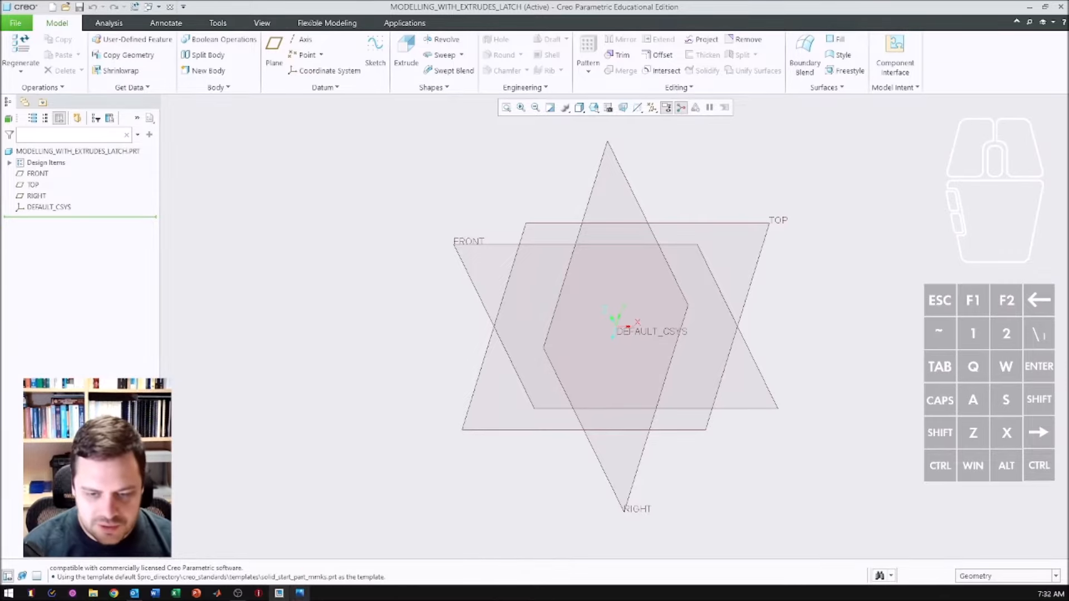
- Move the Latch.png drawing out of the way and start an Extrude sketch on the TOP datum plane
click(300, 593)
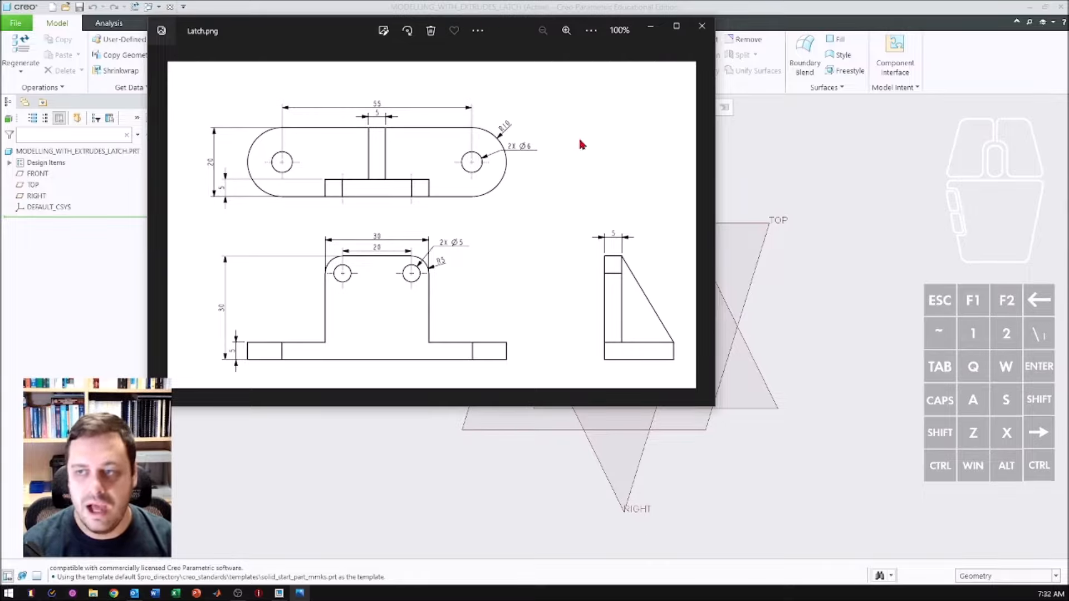
drag(508, 30, 0, 61)
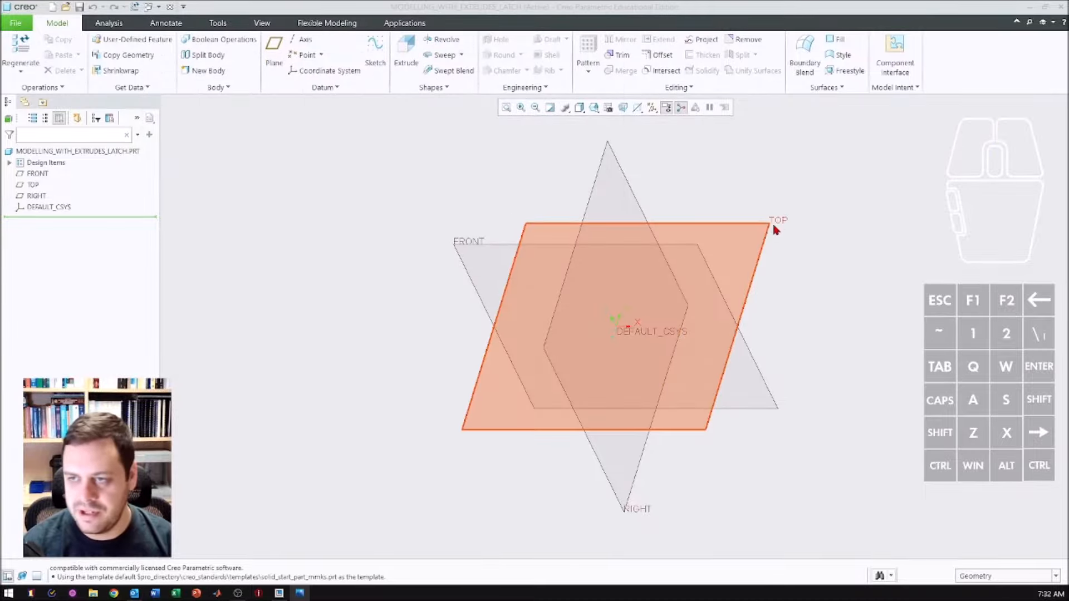
click(775, 229)
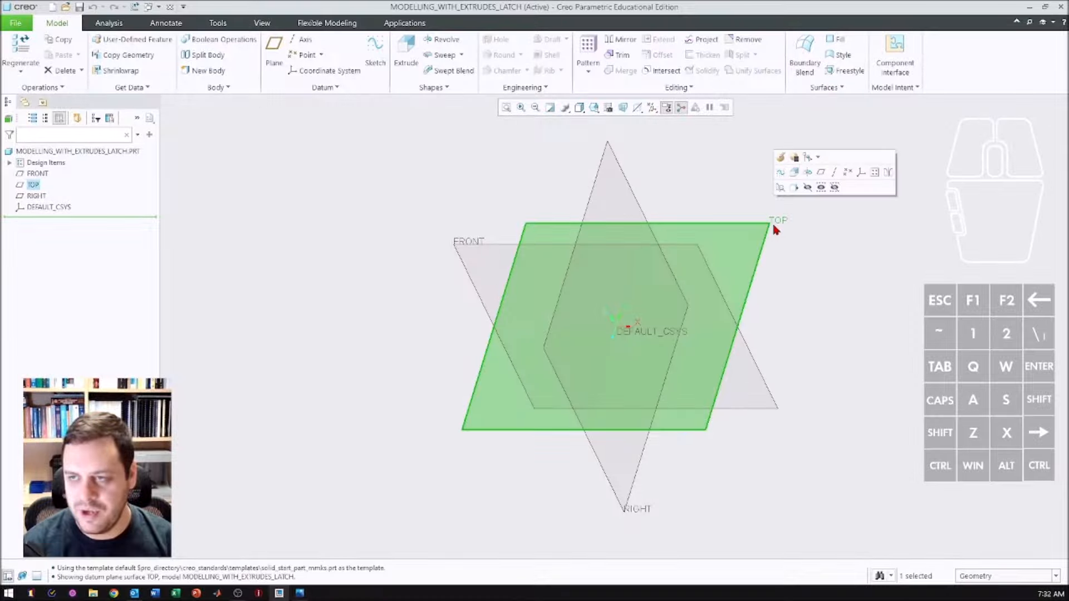
click(405, 56)
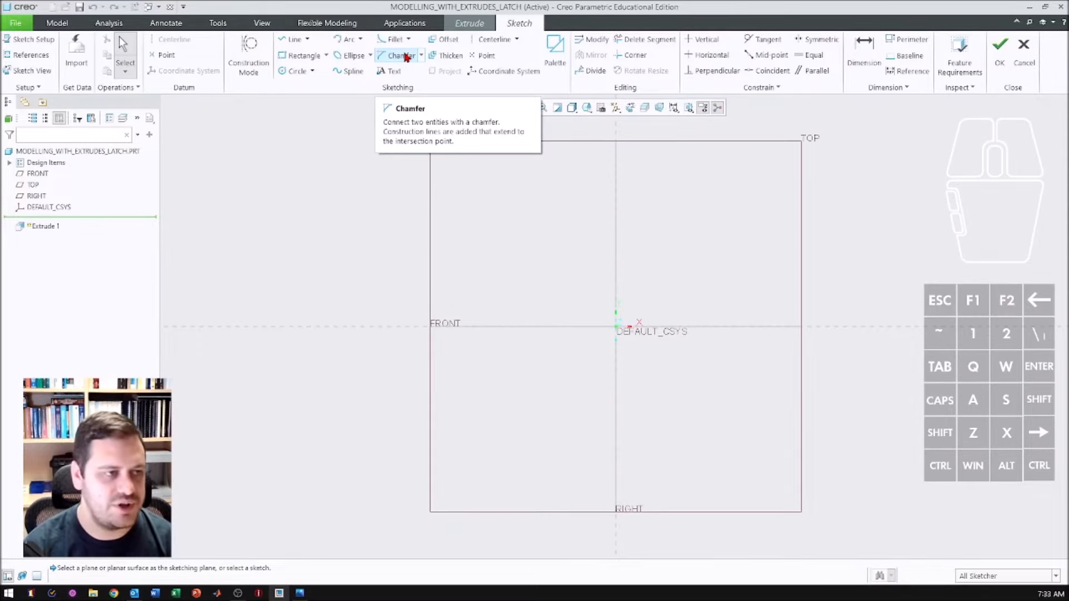
- Consult the Latch.png drawing and sketch a center rectangle about 460 by 161 centred on the origin
click(299, 594)
mouse_move(434, 140)
mouse_down()
mouse_move(477, 116)
mouse_move(462, 109)
mouse_up()
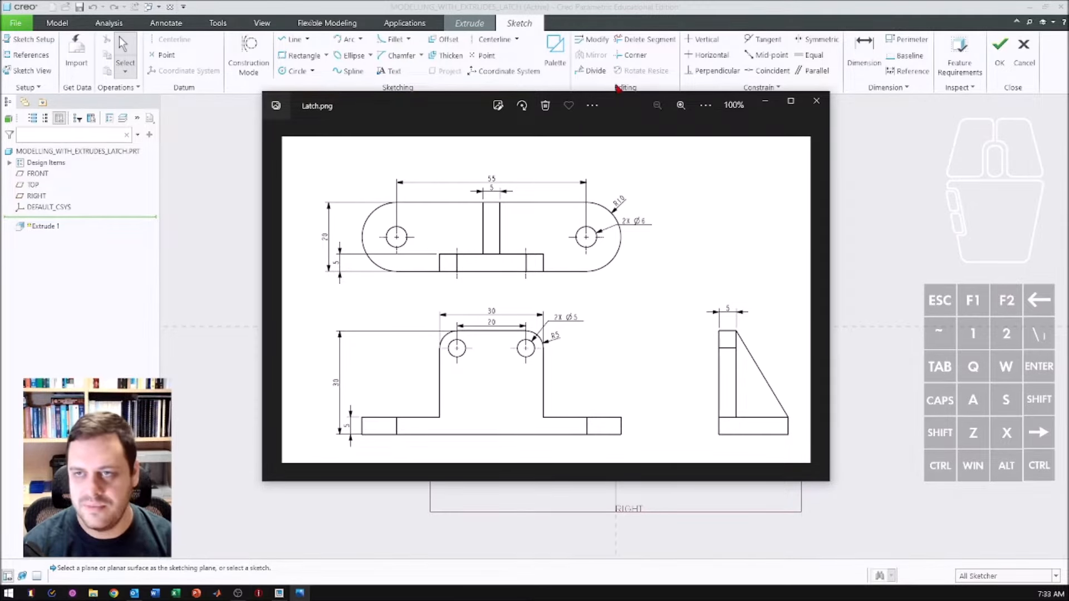
click(618, 88)
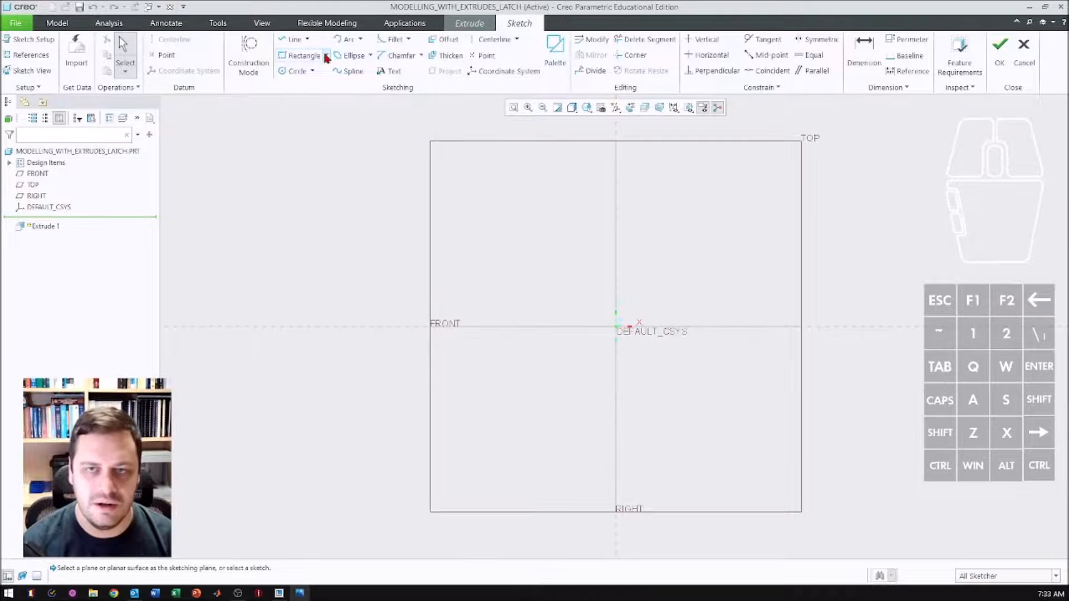
click(326, 55)
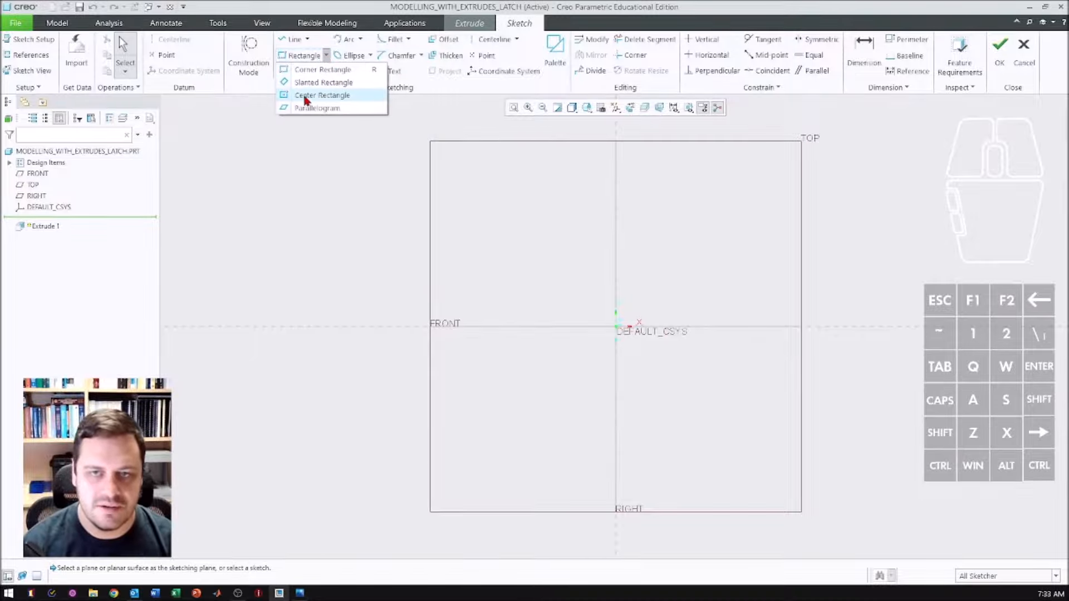
click(313, 97)
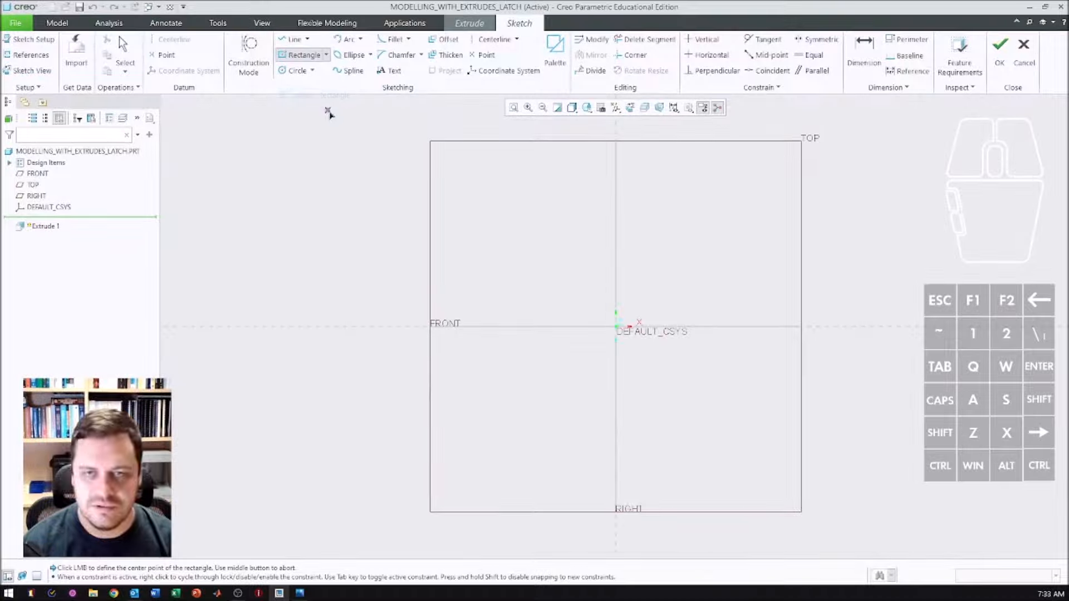
click(615, 328)
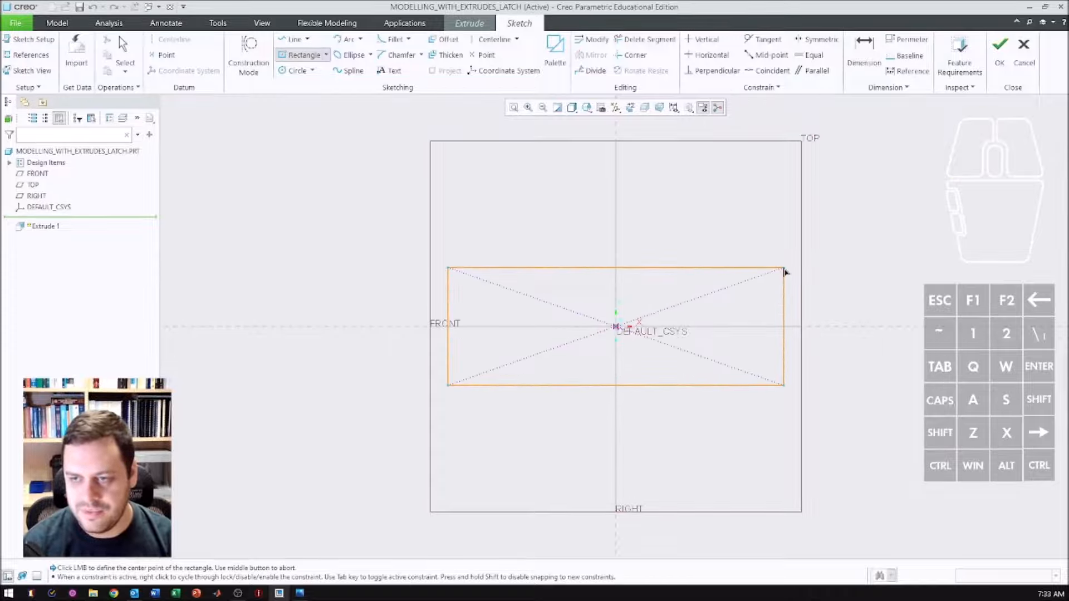
click(784, 269)
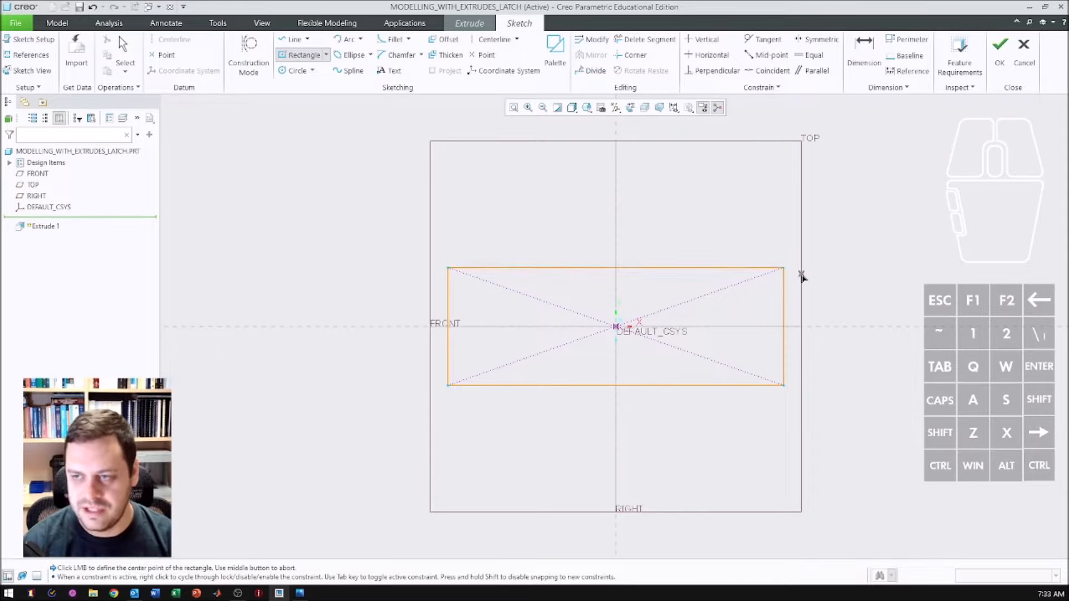
middle_click(811, 276)
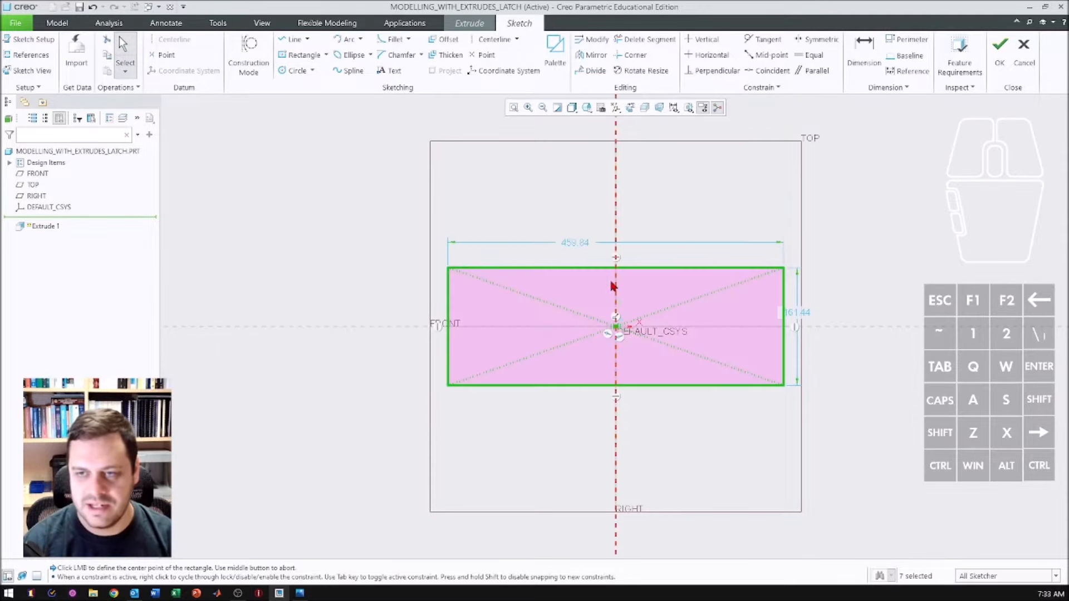
- Set the rectangle's width to 55 and its height to 20
double_click(573, 246)
text(55)
key(Return)
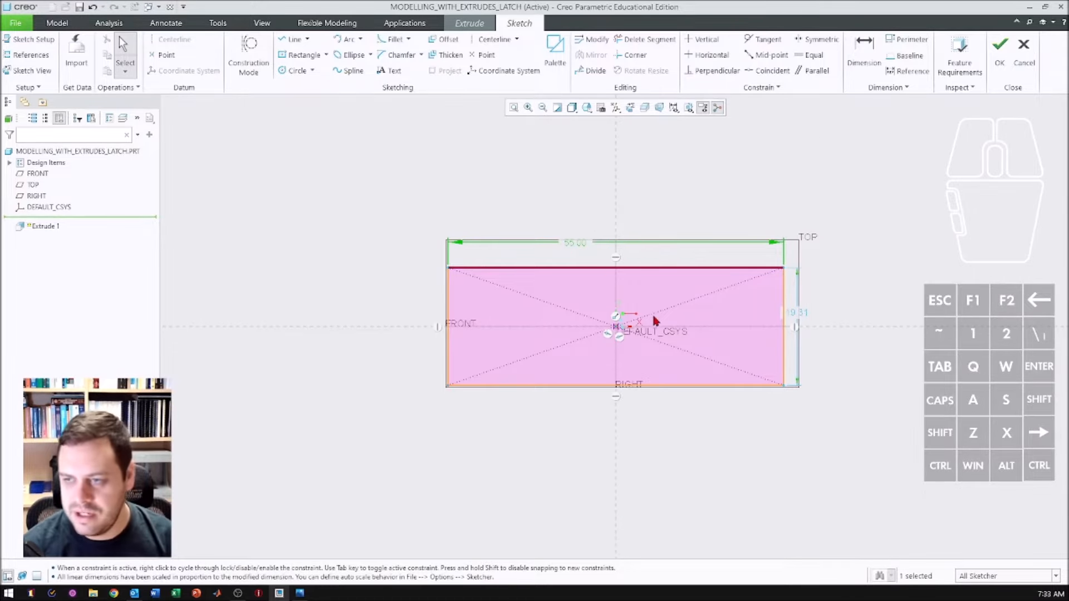
double_click(798, 313)
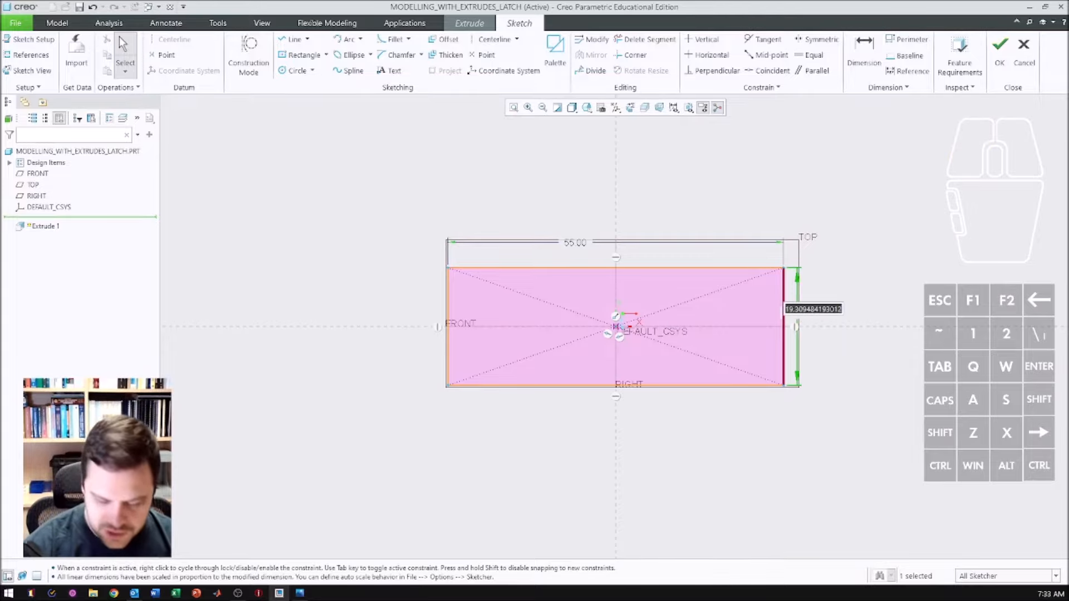
text(20)
key(Return)
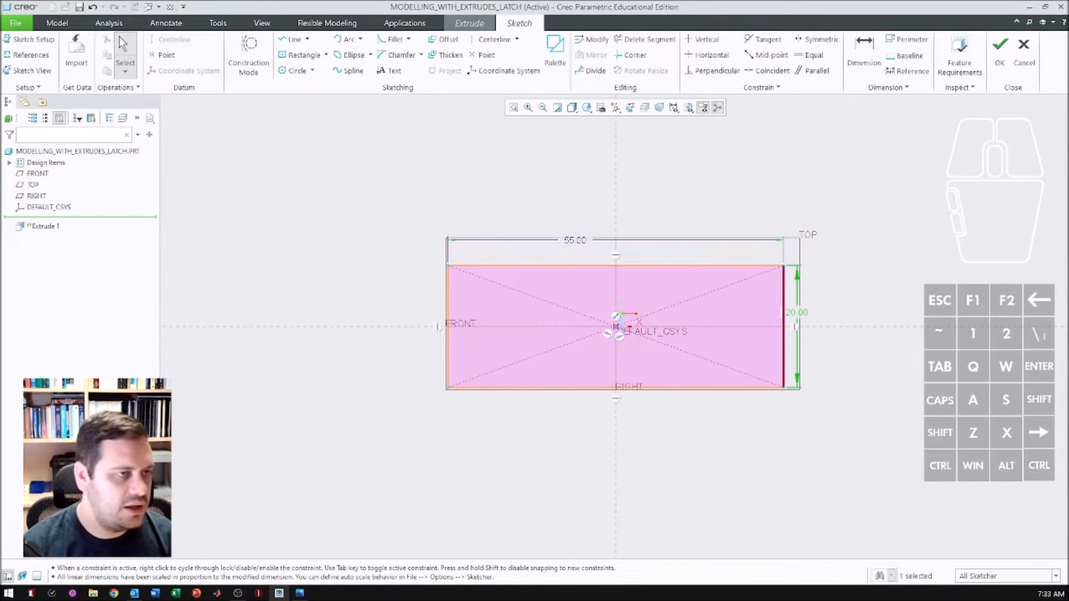
- Check the drawing, sketch a circle centred on the midpoint of the rectangle's left edge, and set its diameter to 6
key(alt+Tab)
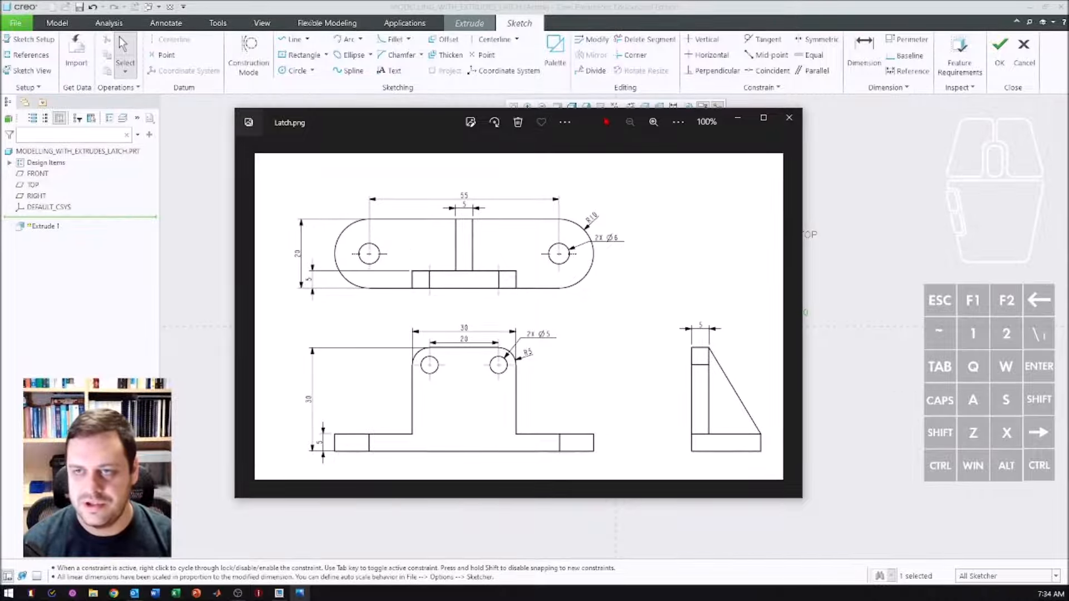
click(738, 118)
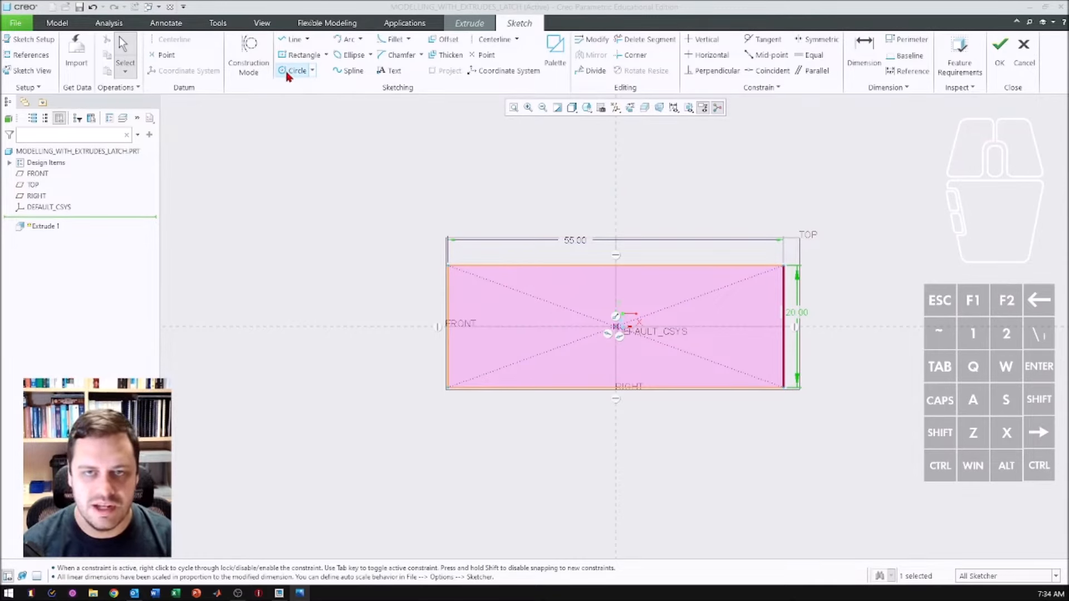
click(313, 71)
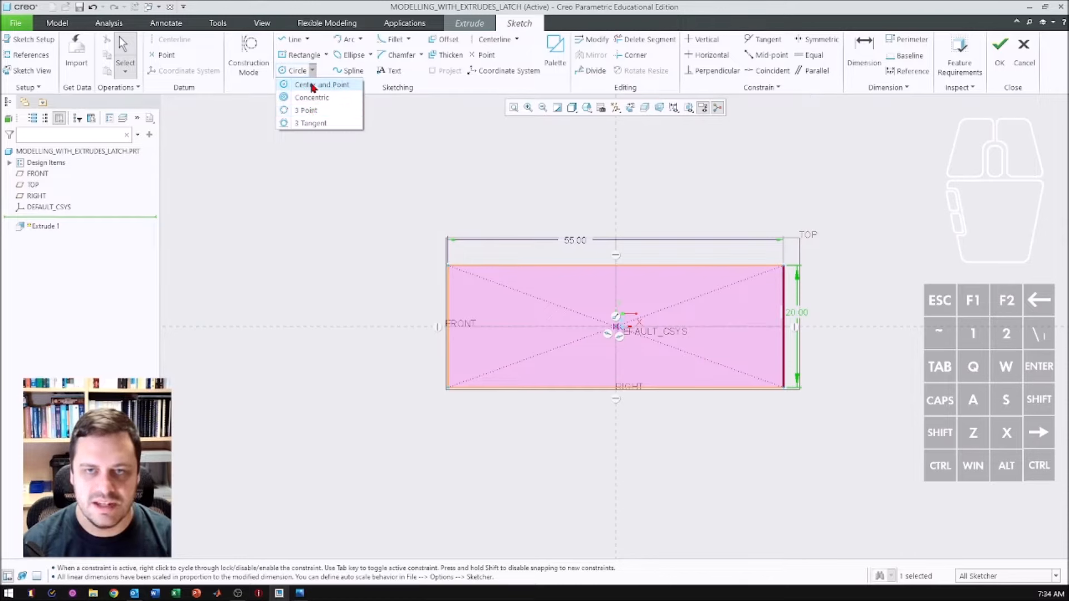
click(311, 85)
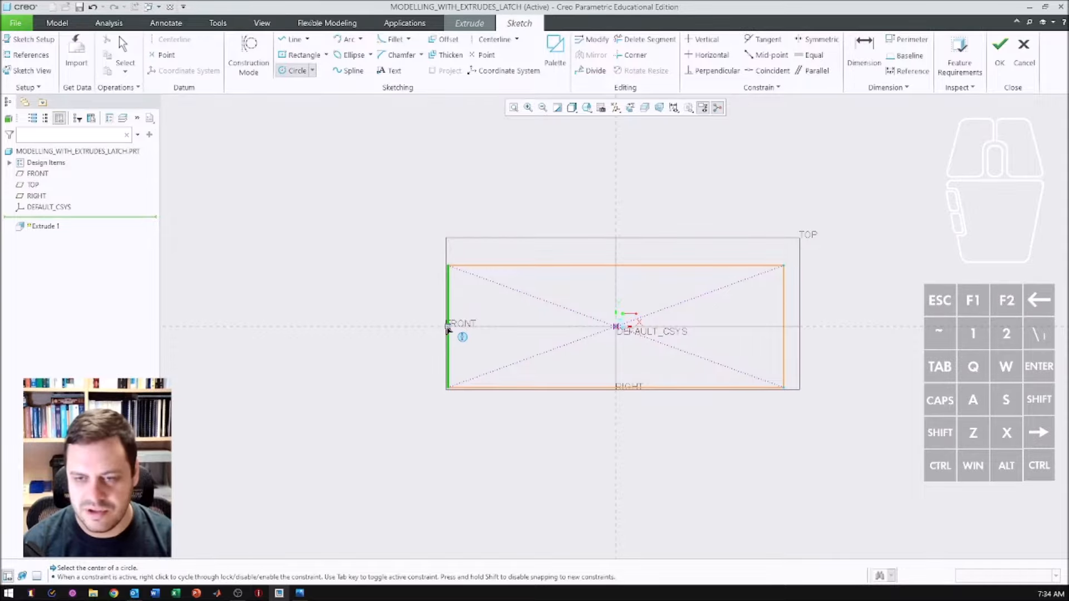
click(447, 328)
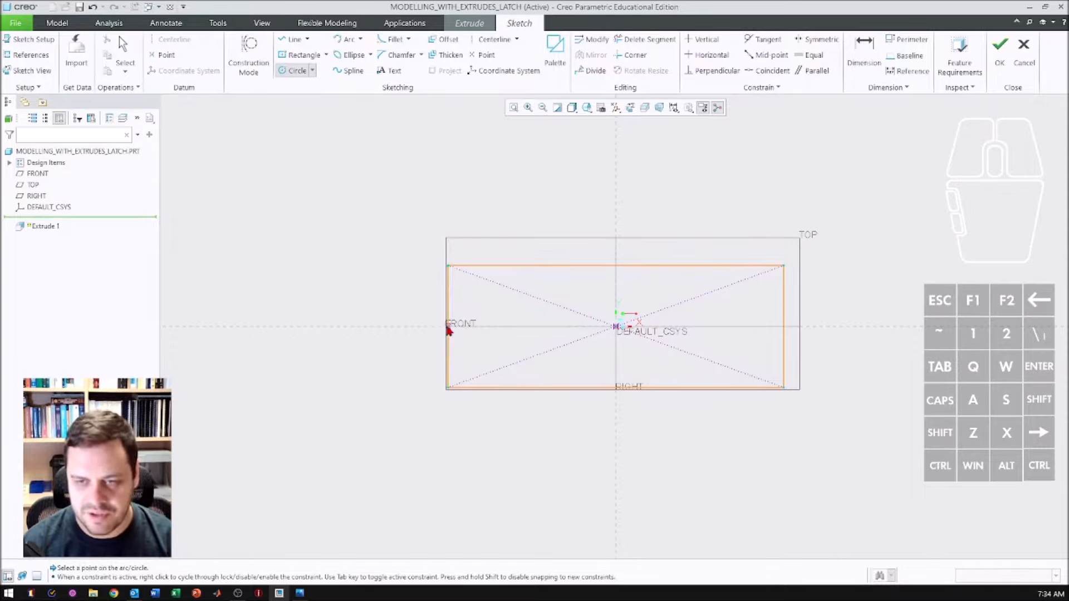
click(407, 318)
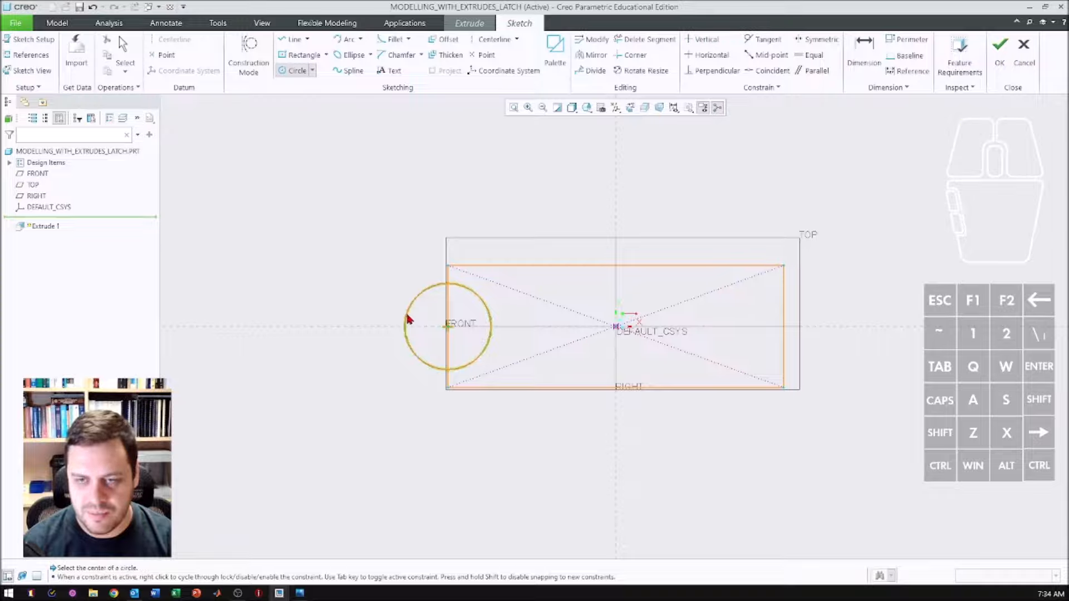
middle_click(353, 286)
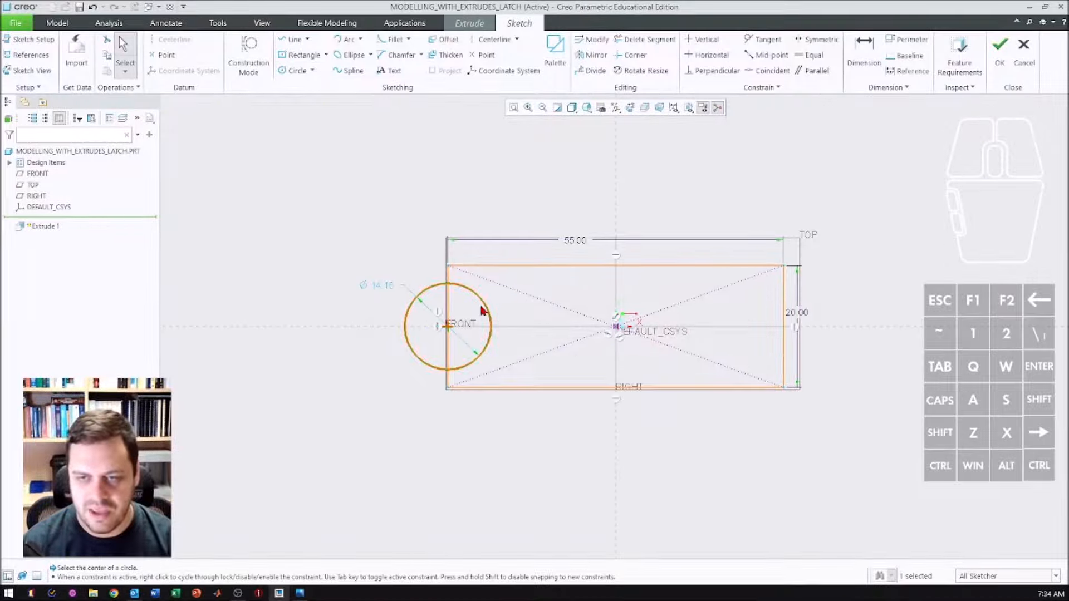
double_click(378, 287)
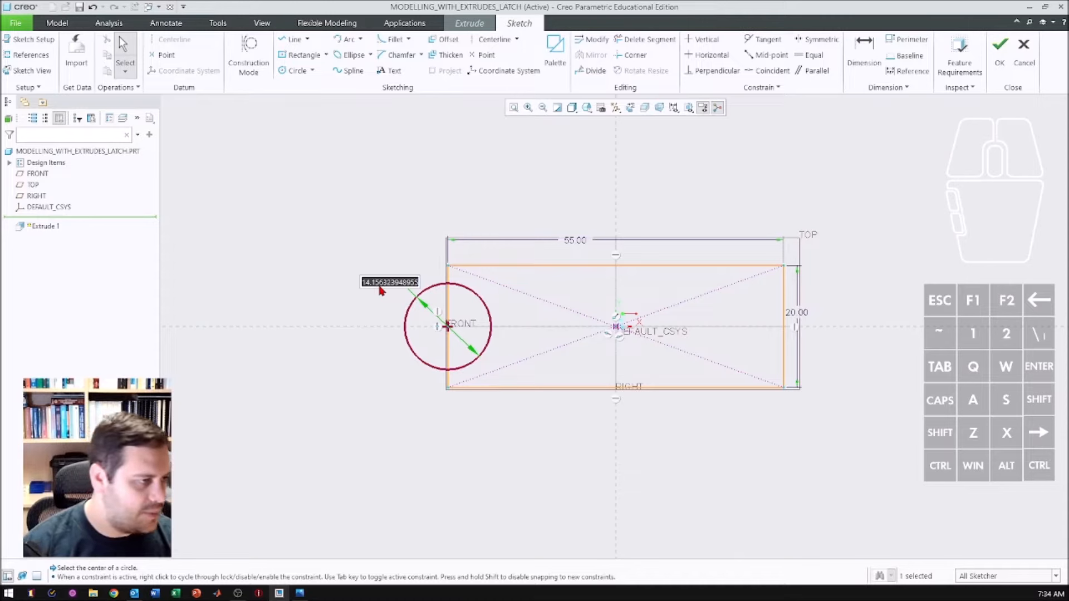
text(6)
key(Return)
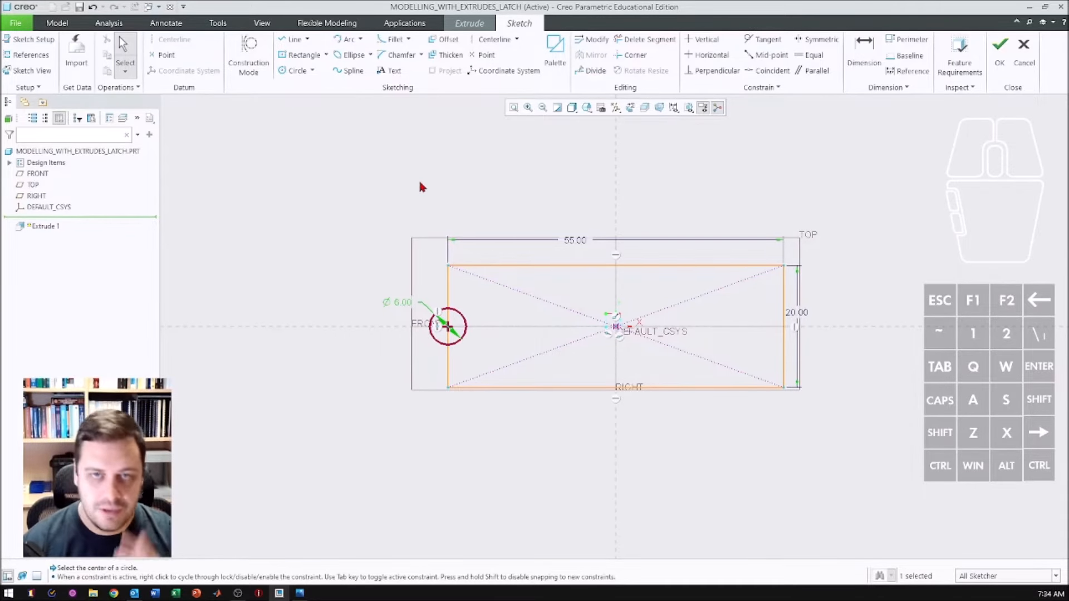
- Sketch a second circle centred on the midpoint of the rectangle's right edge, snapped to equal radius with the left circle
click(287, 74)
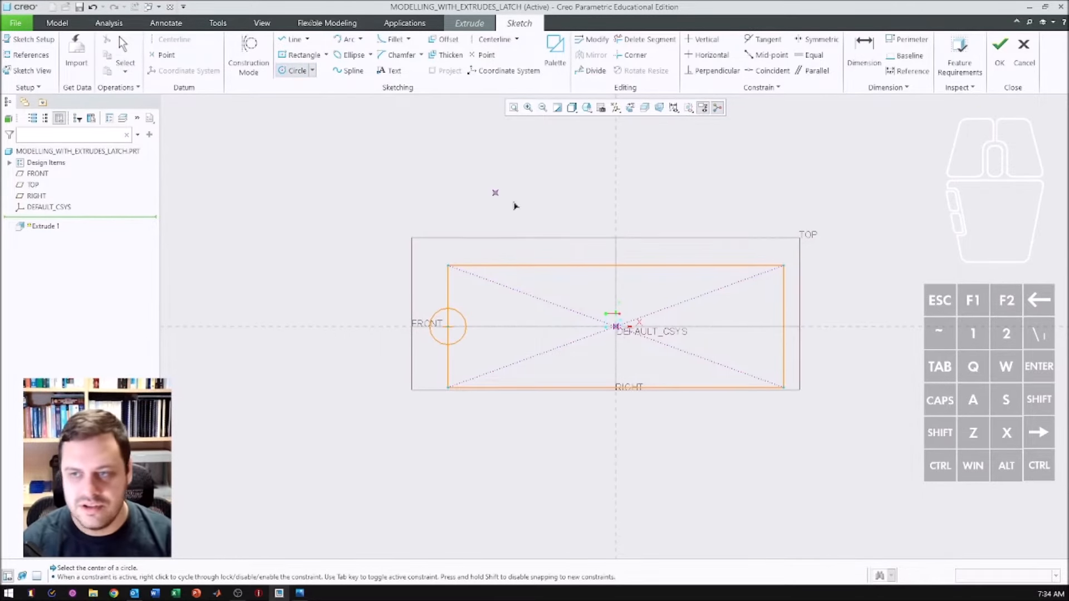
click(784, 329)
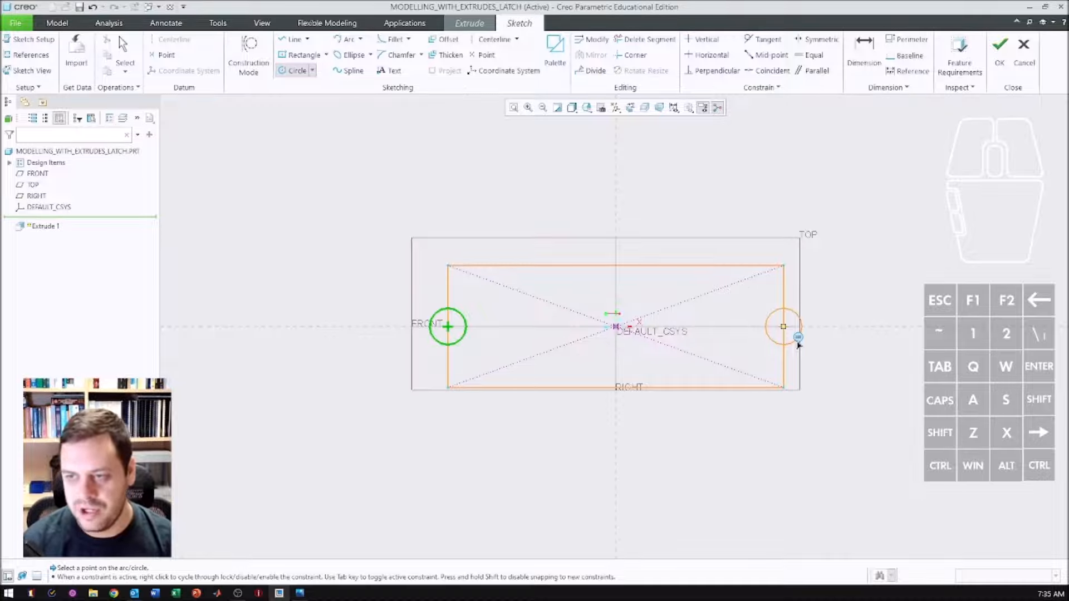
click(797, 343)
middle_click(866, 353)
click(790, 314)
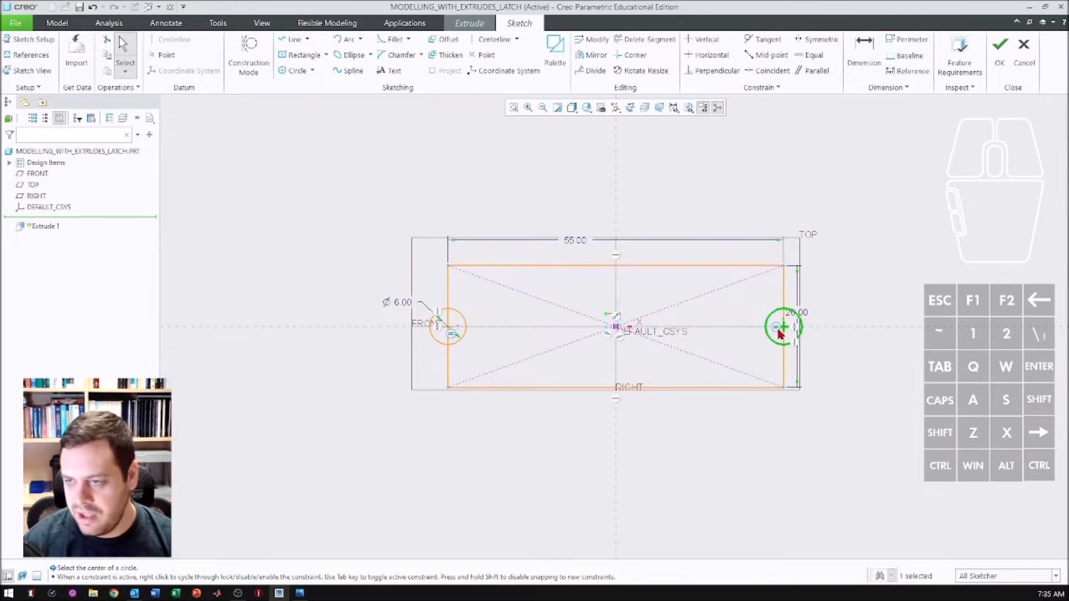
scroll(779, 334, down, 5)
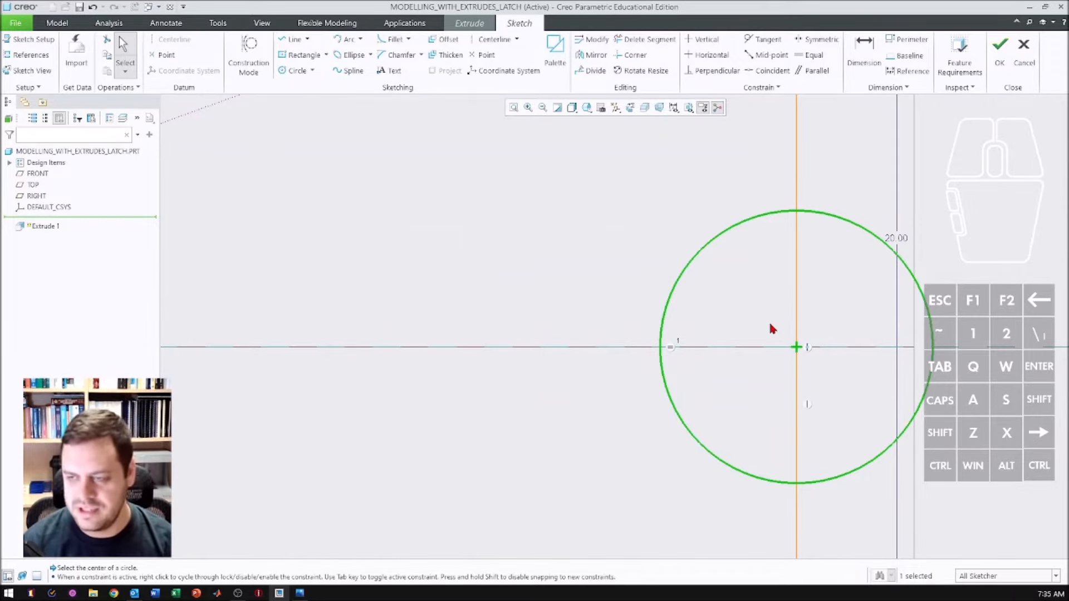
scroll(770, 328, up, 5)
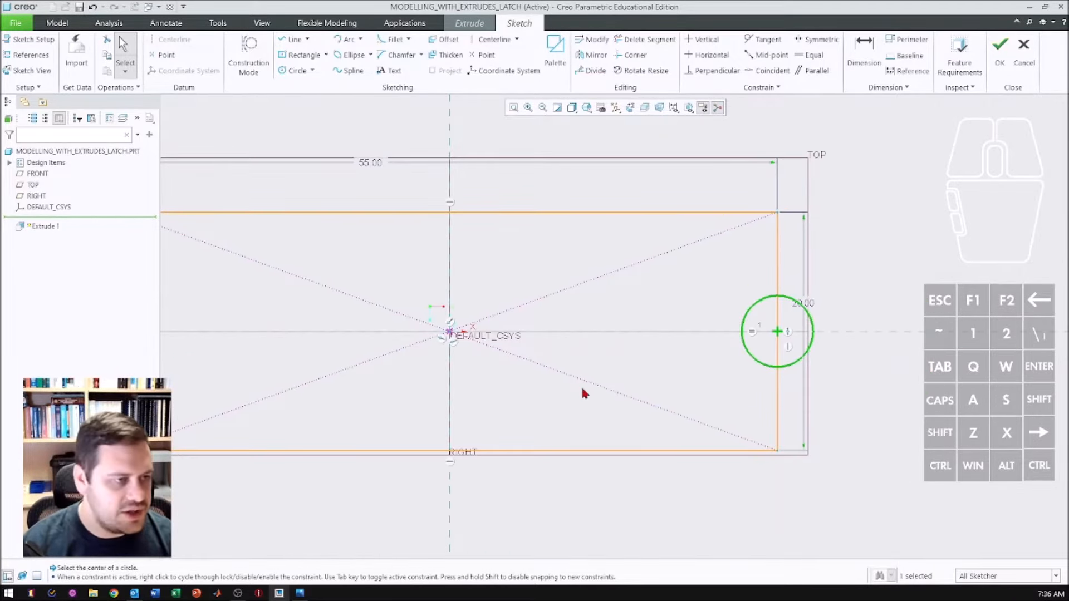
- Check the drawing and sketch a larger circle concentric with the left hole, passing through the rectangle's upper-left corner
click(299, 593)
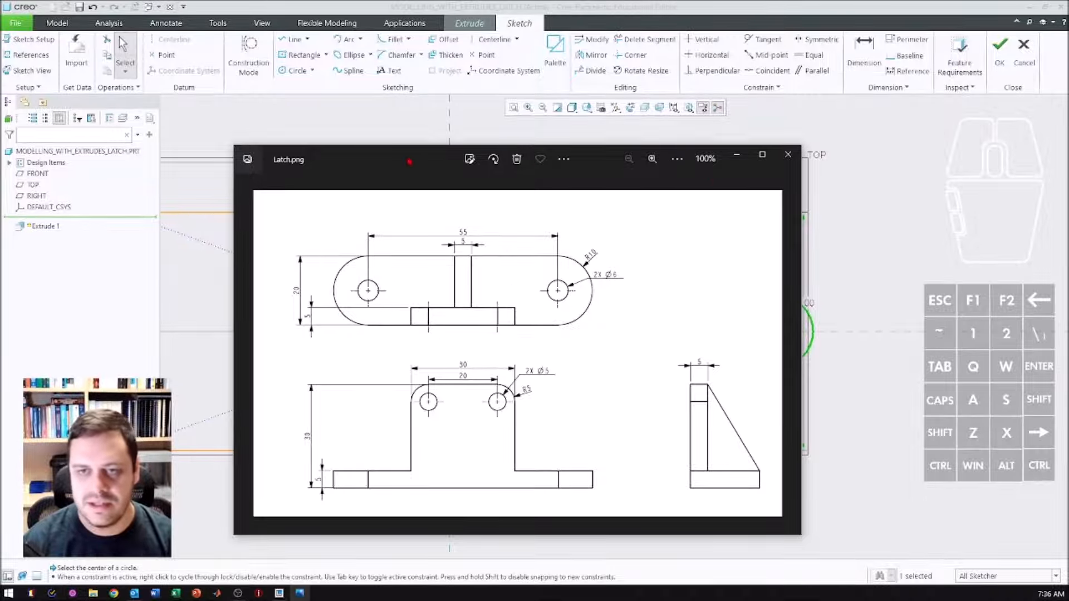
drag(409, 161, 0, 206)
scroll(835, 356, up, 4)
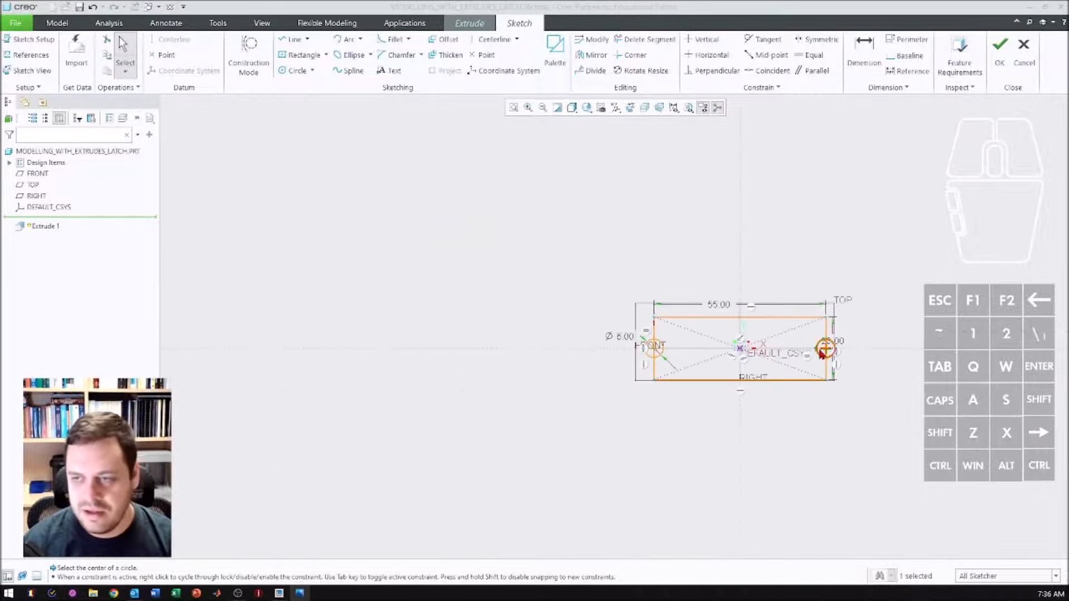
click(287, 72)
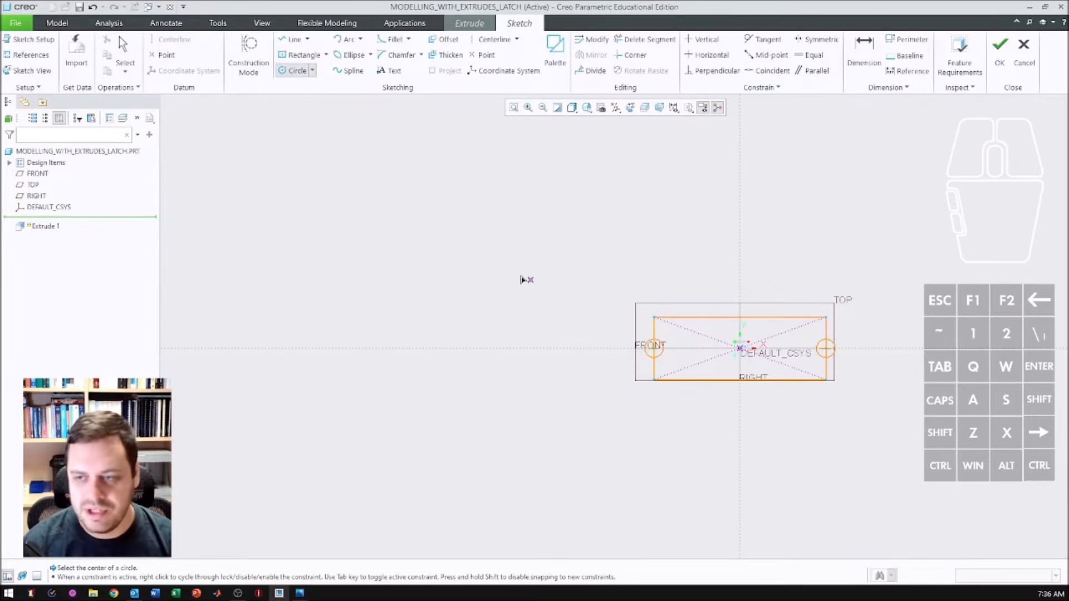
scroll(654, 346, down, 6)
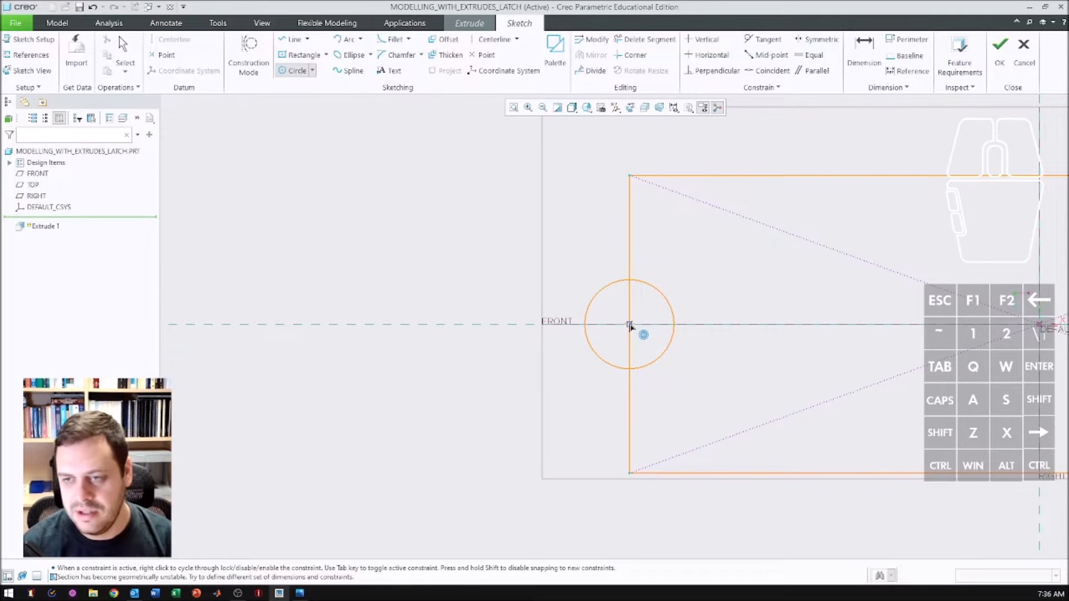
click(629, 325)
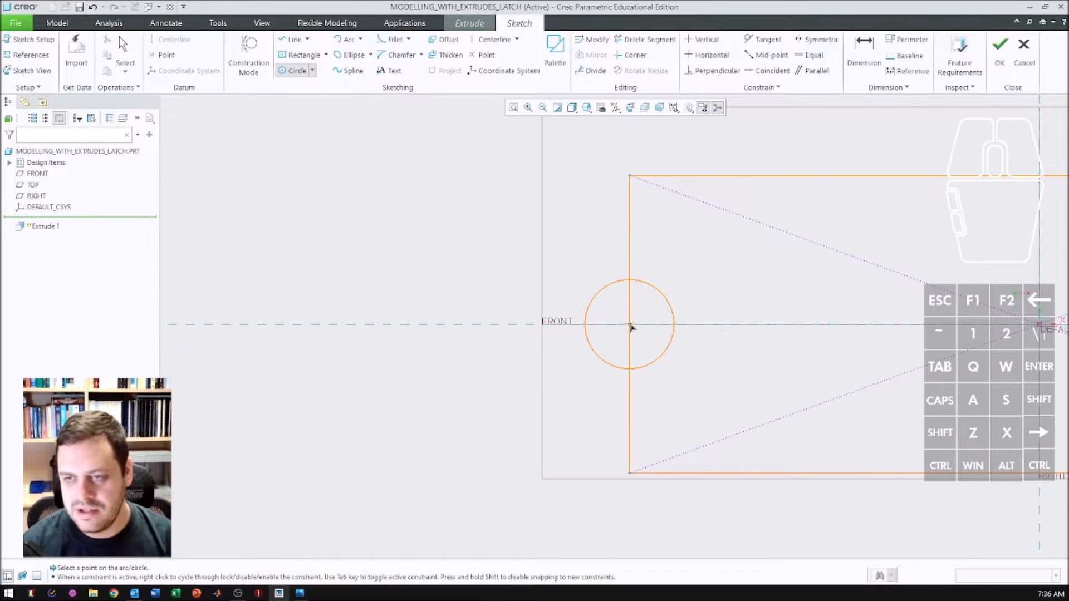
click(629, 178)
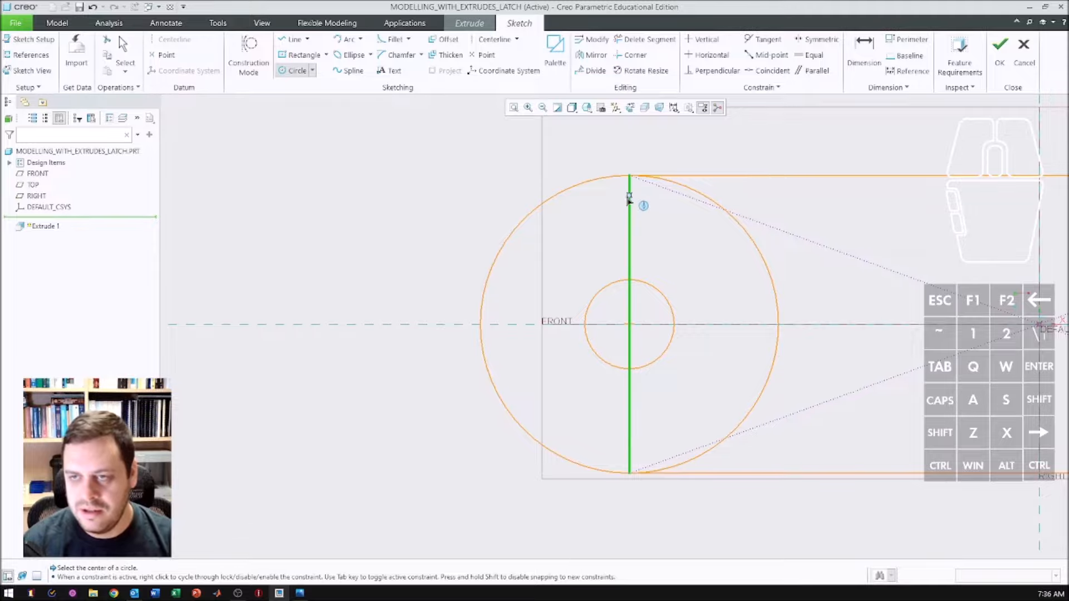
middle_click(593, 224)
scroll(362, 251, up, 3)
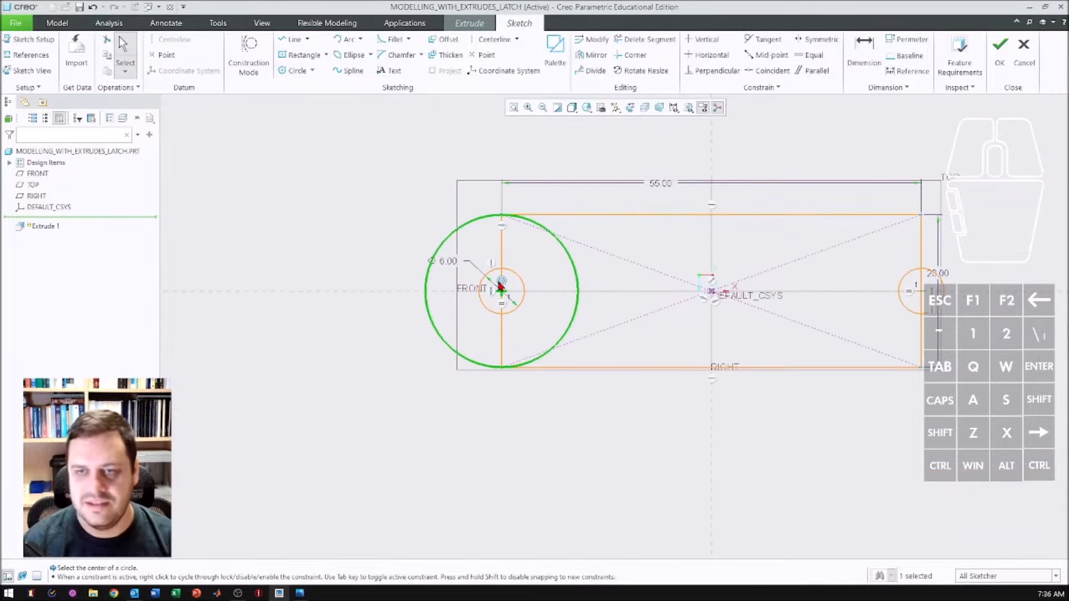
- Trim away the large circle's arcs inside the rectangle and all segments of the rectangle's left edge, keeping the rounded end and hole
click(640, 40)
scroll(534, 225, down, 3)
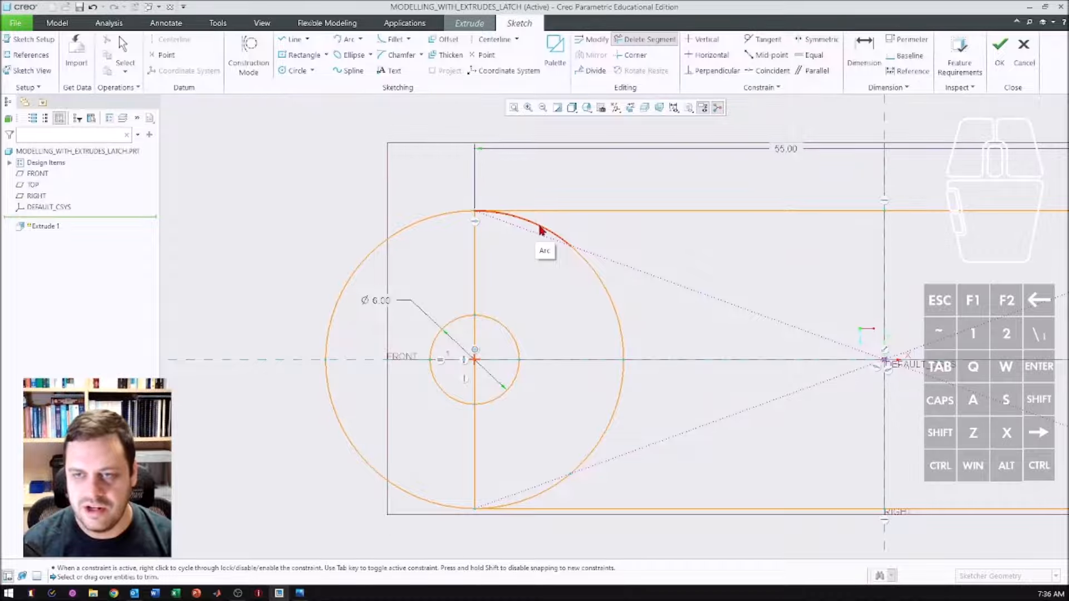
click(540, 229)
click(594, 269)
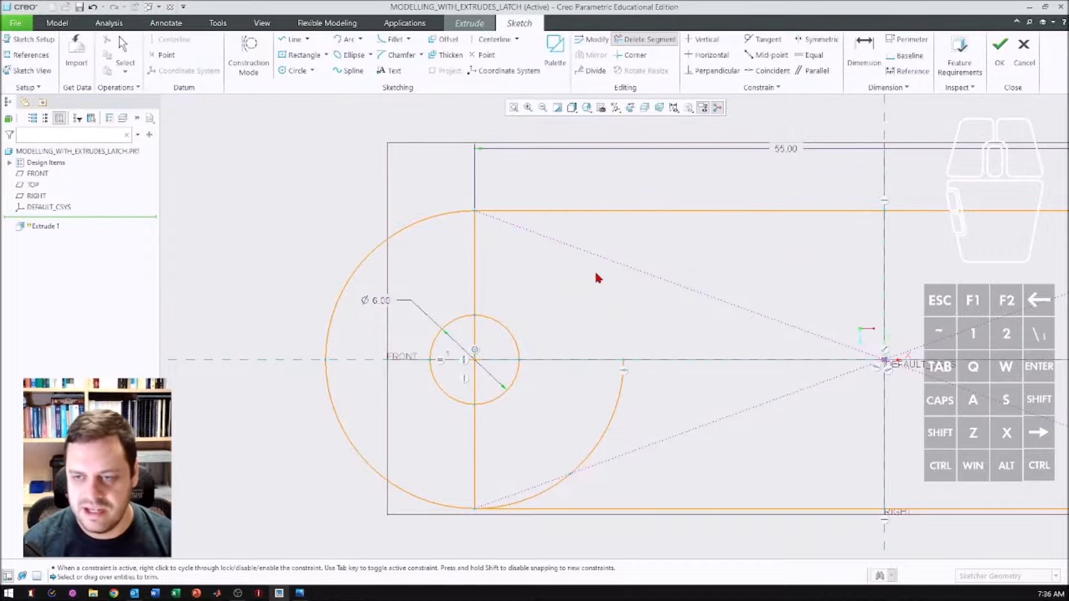
click(616, 423)
click(553, 490)
click(475, 457)
click(475, 390)
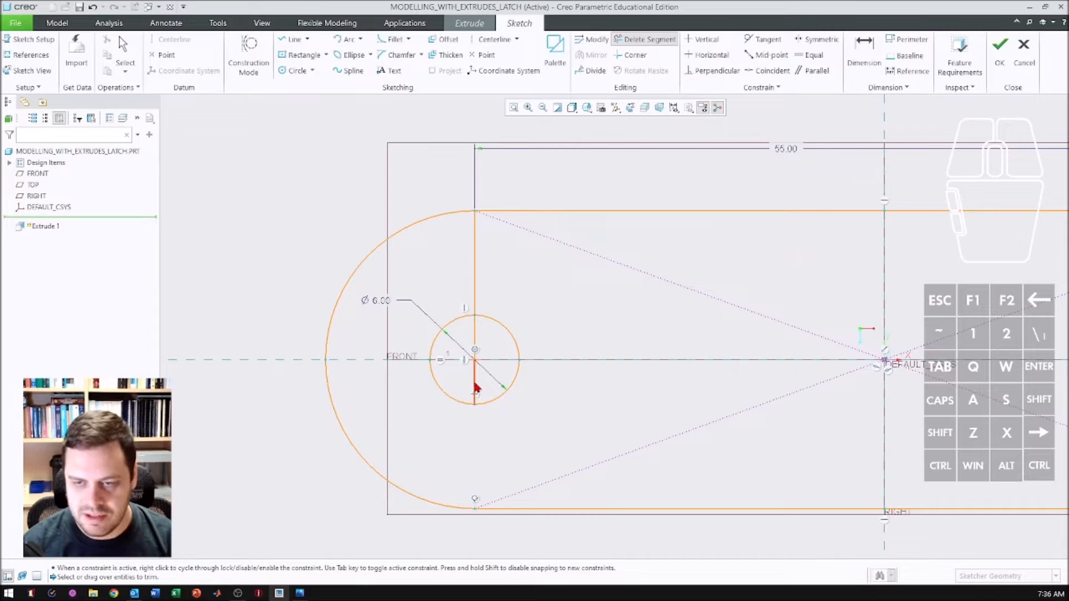
click(475, 334)
click(476, 300)
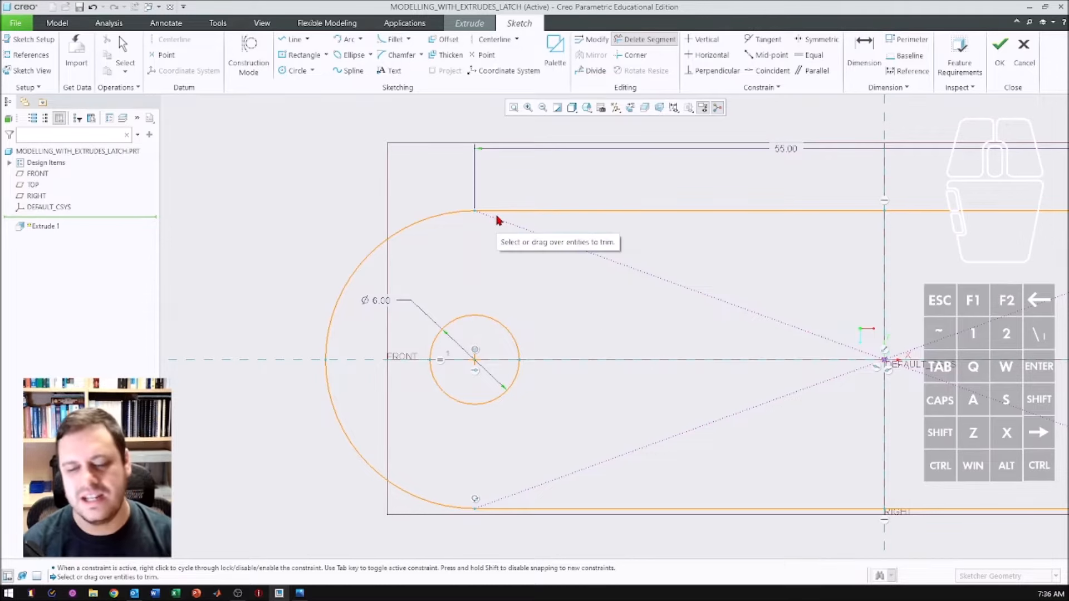
- Sketch a centre-and-ends arc centred on the right hole, from the rectangle's upper-right corner to its lower-right corner
scroll(323, 219, down, 5)
middle_click(396, 342)
scroll(344, 248, up, 3)
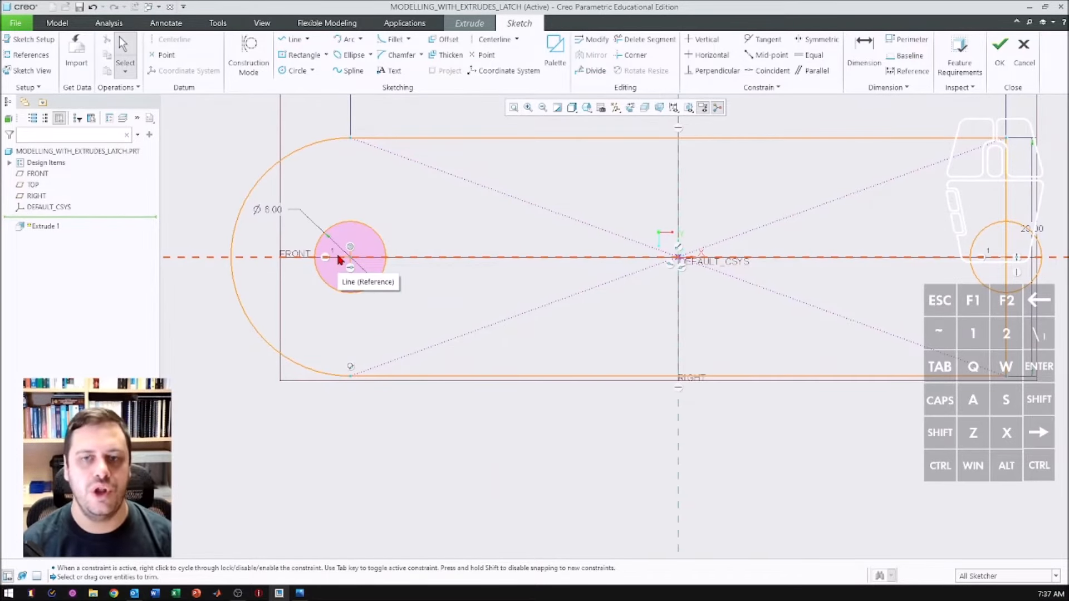
scroll(287, 299, down, 3)
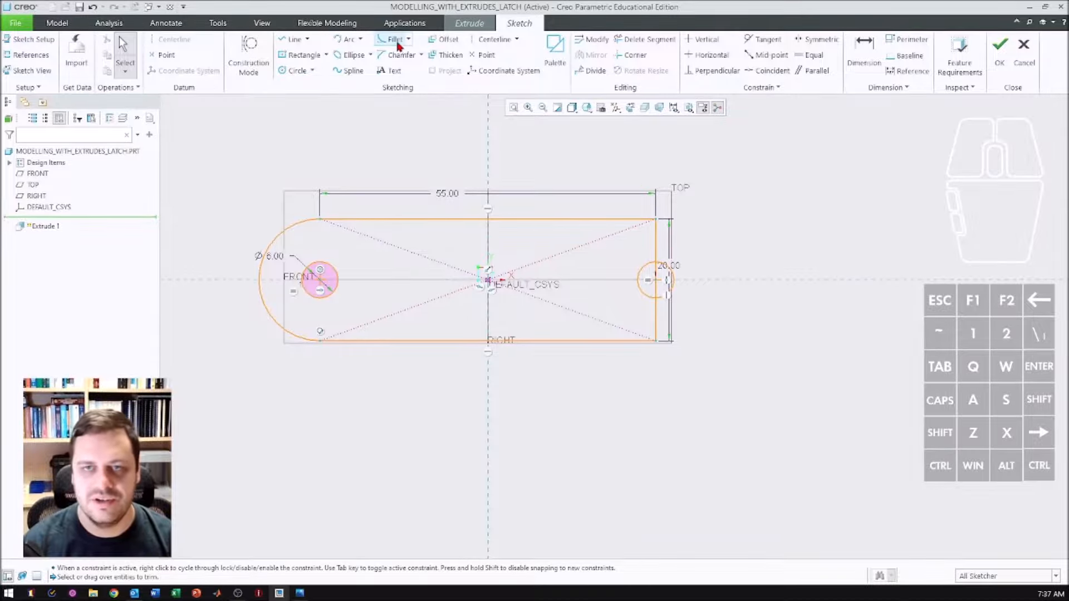
click(360, 40)
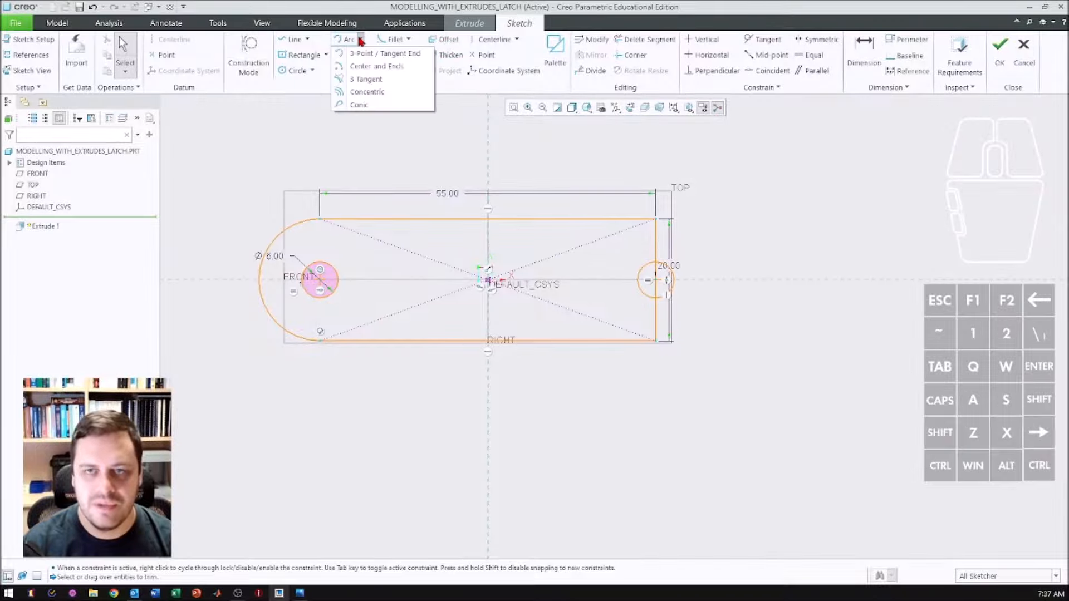
click(361, 68)
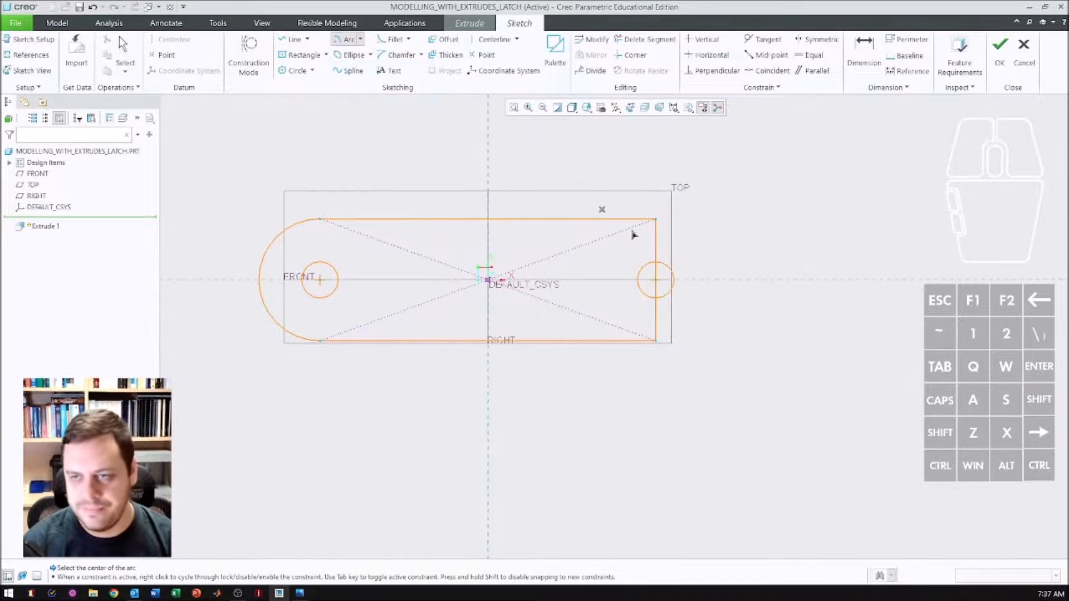
click(655, 280)
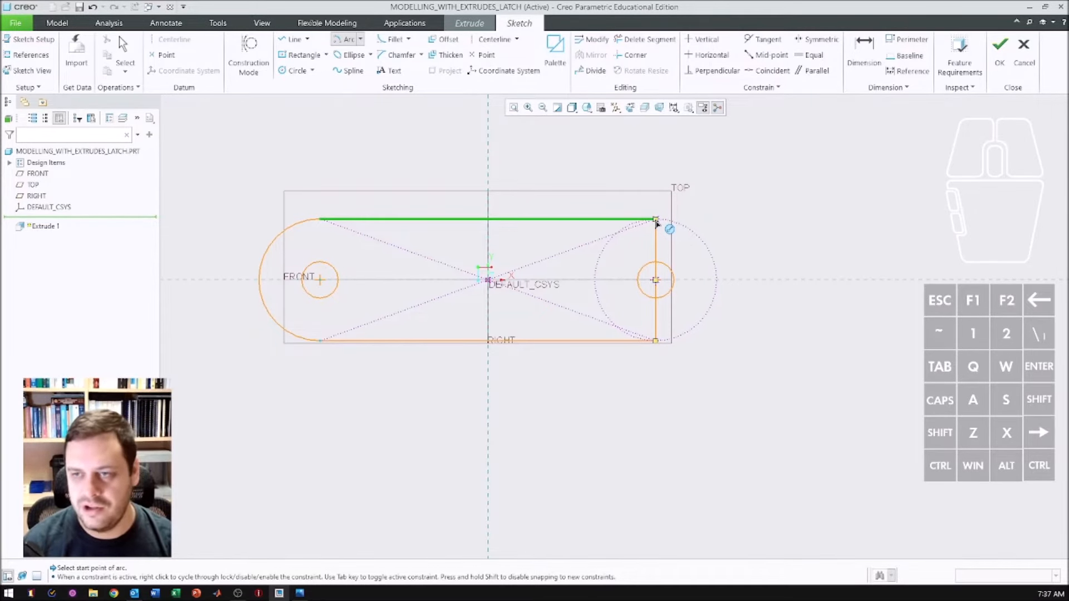
click(657, 221)
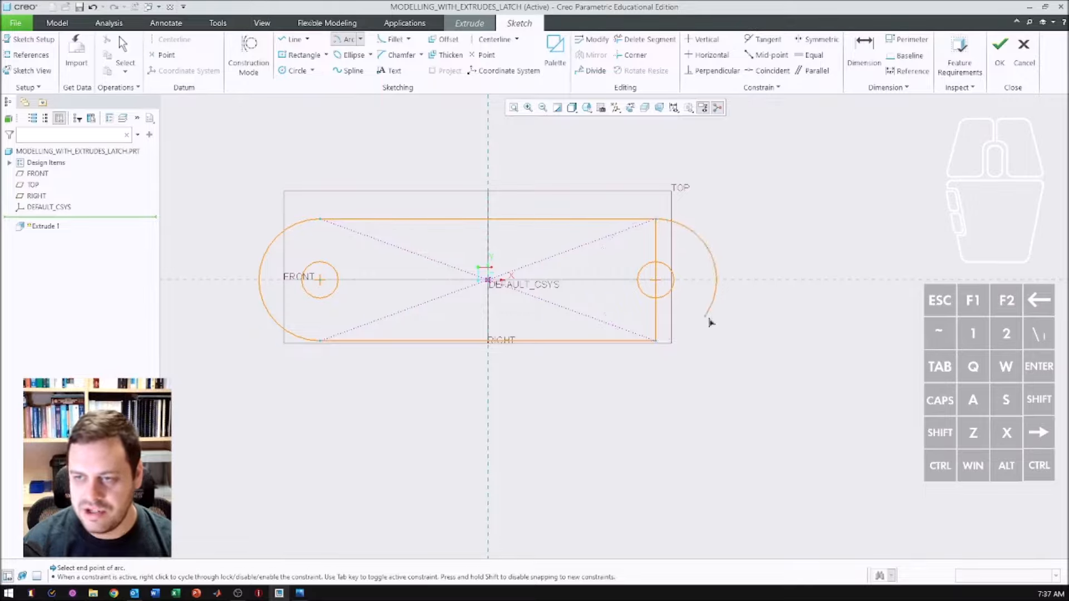
click(656, 343)
middle_click(693, 371)
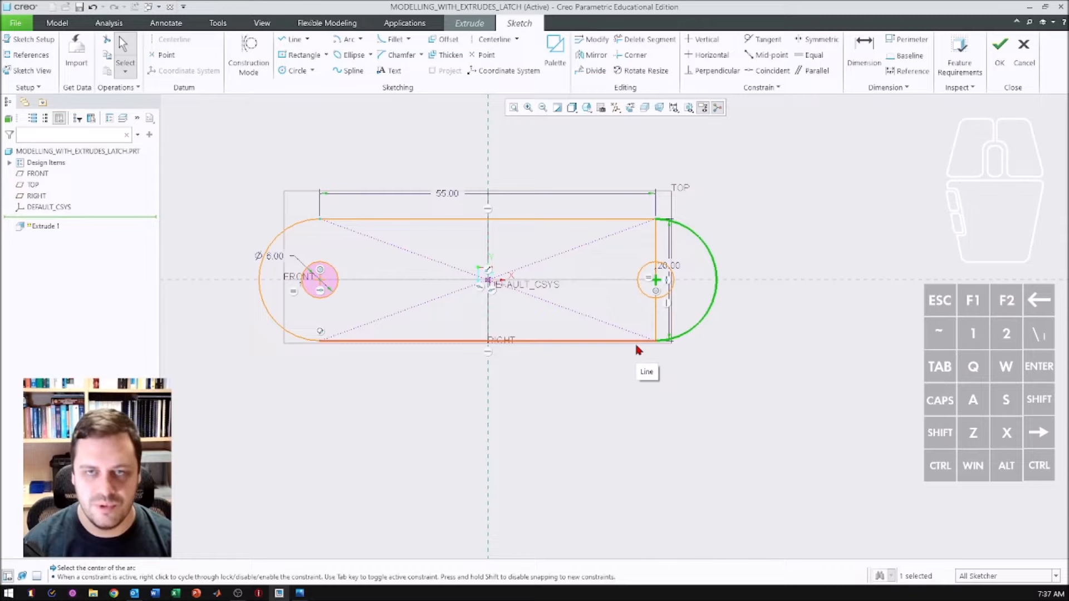
- Trim away all segments of the rectangle's right edge, keeping the right rounded end and hole
click(630, 42)
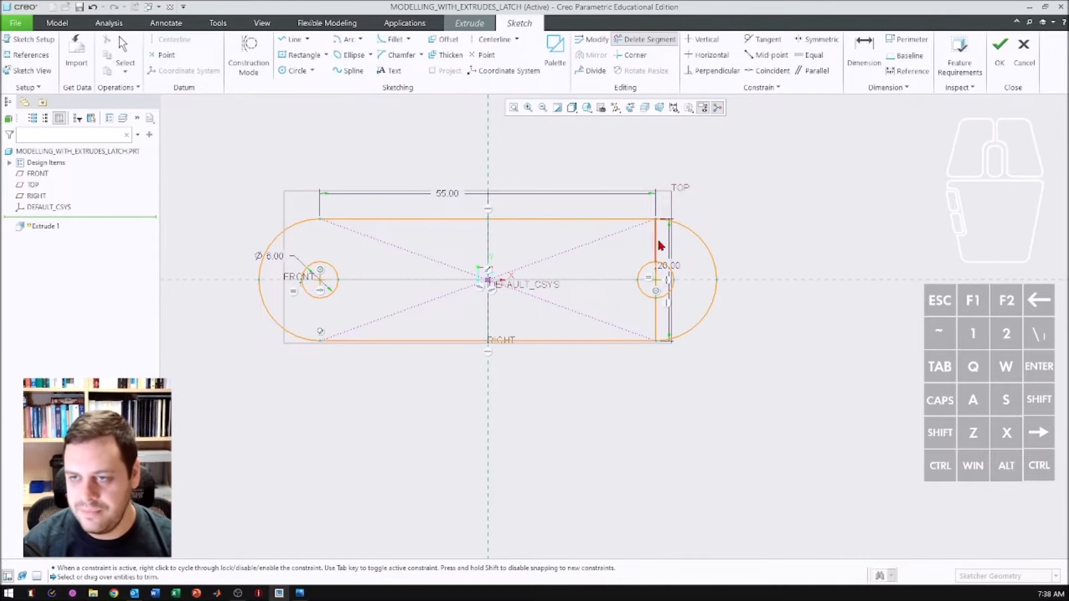
scroll(658, 239, down, 4)
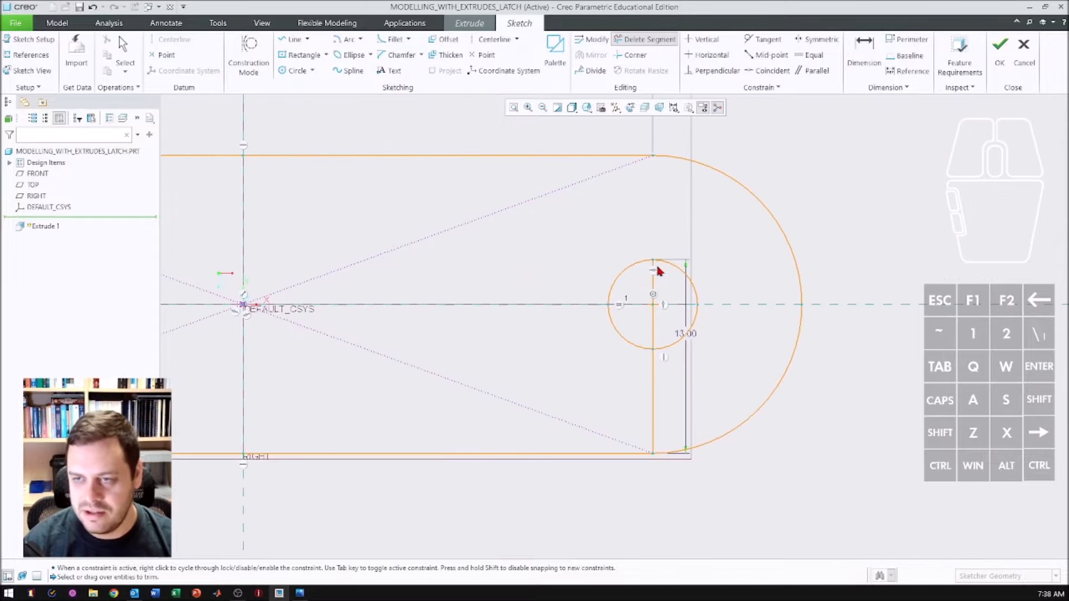
click(653, 322)
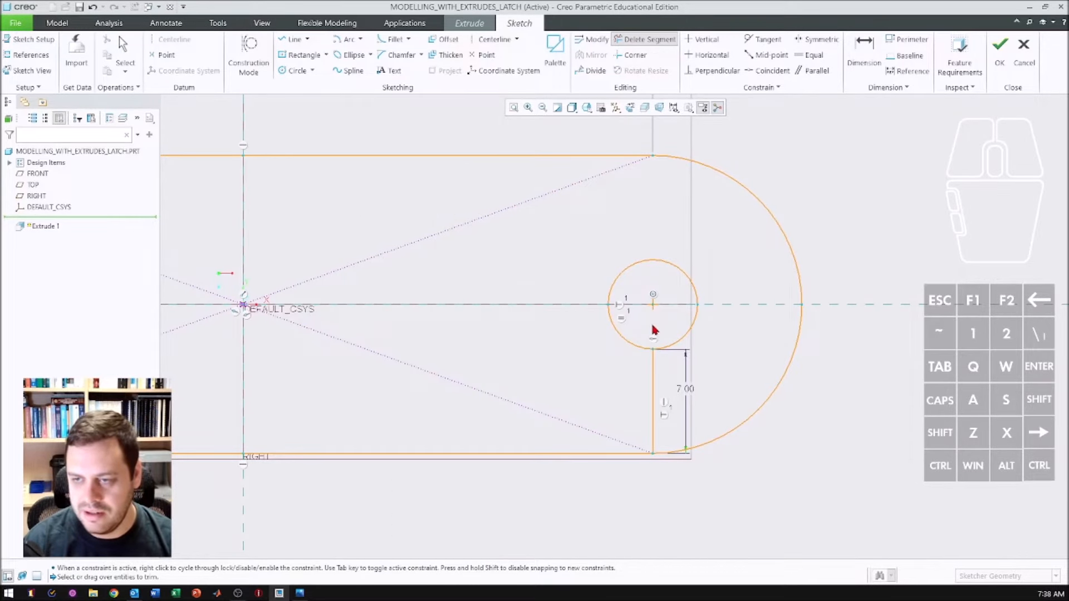
click(654, 377)
scroll(647, 285, up, 5)
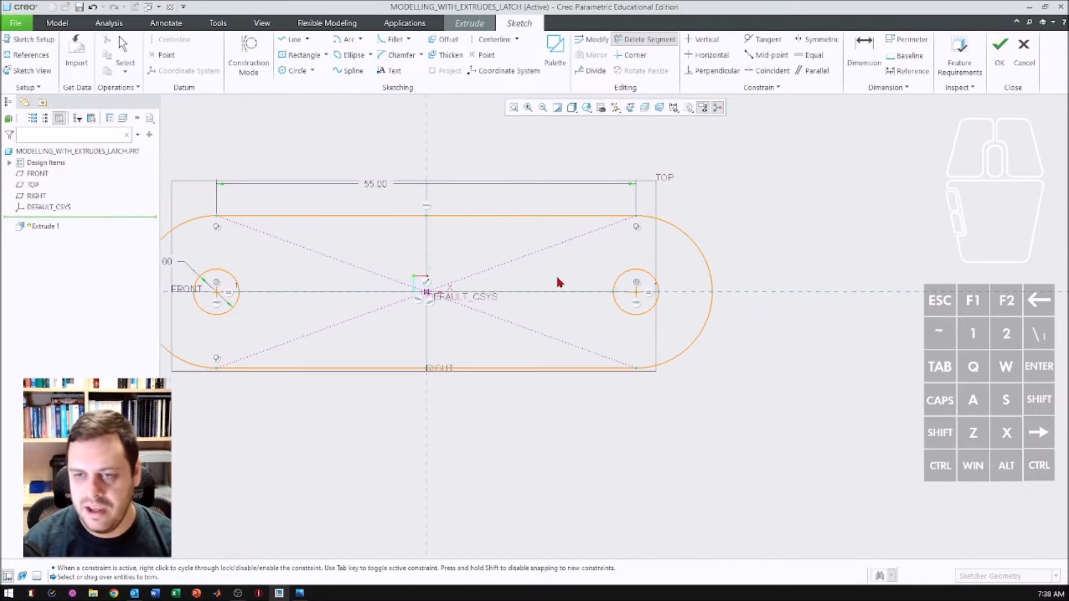
middle_click(557, 273)
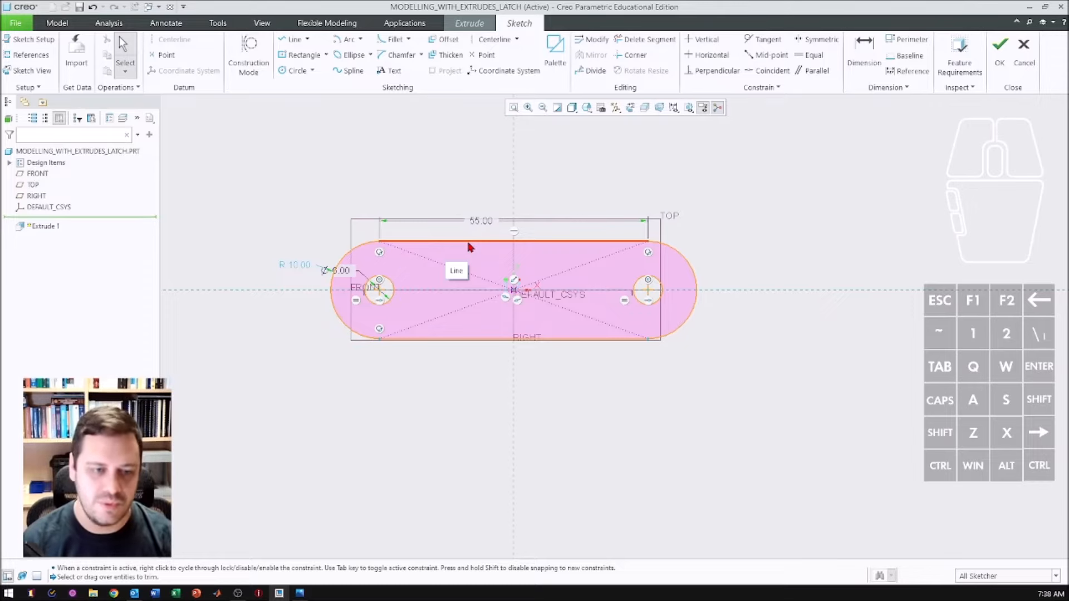
- Dimension the distance between the upper and lower horizontal lines, test it at 30, and set it to 20
click(862, 57)
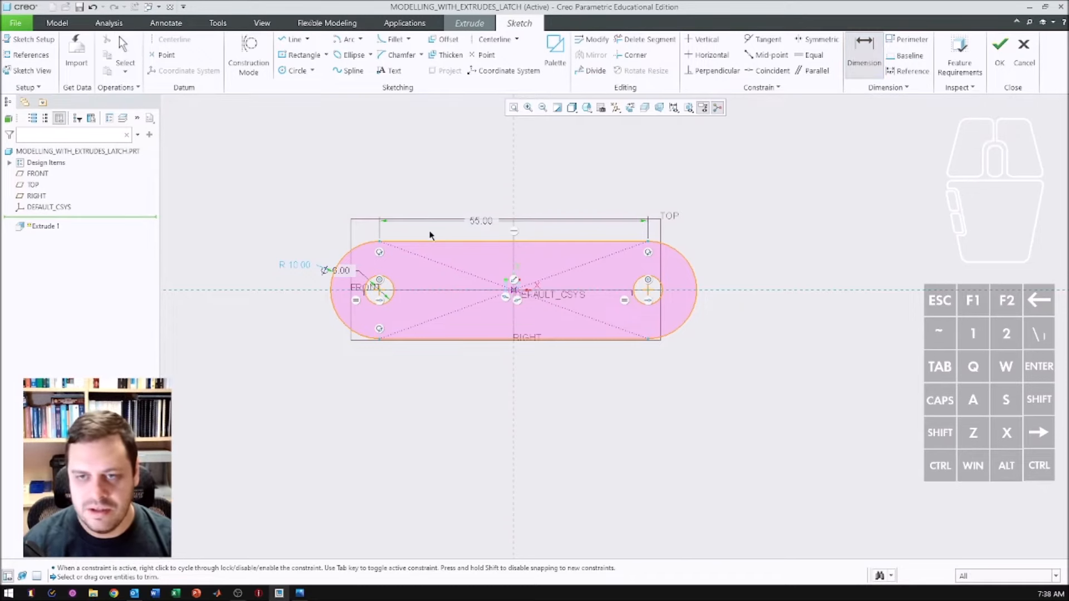
click(419, 243)
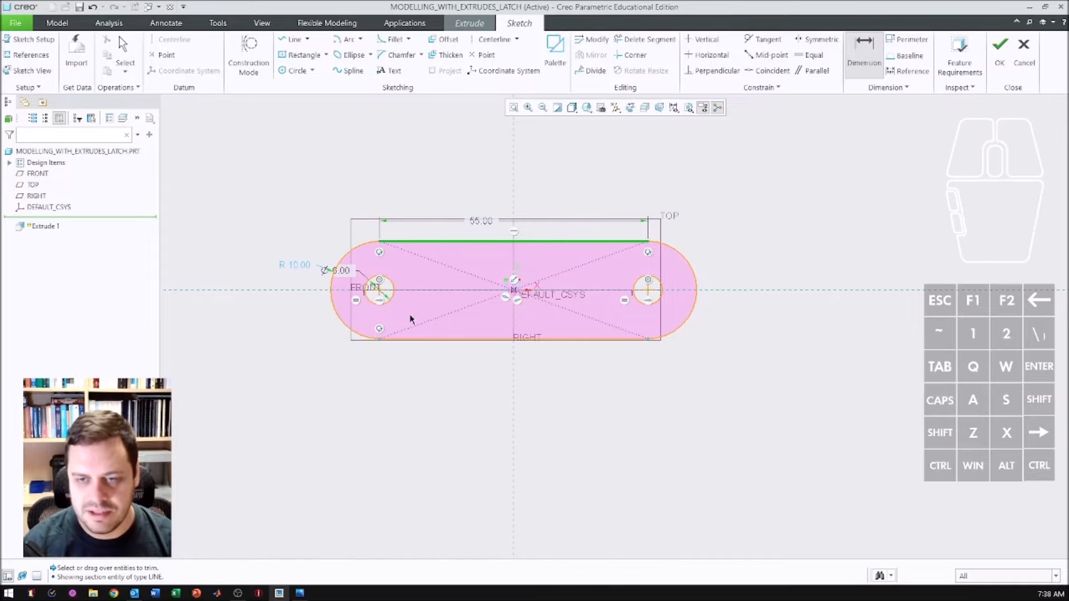
click(415, 339)
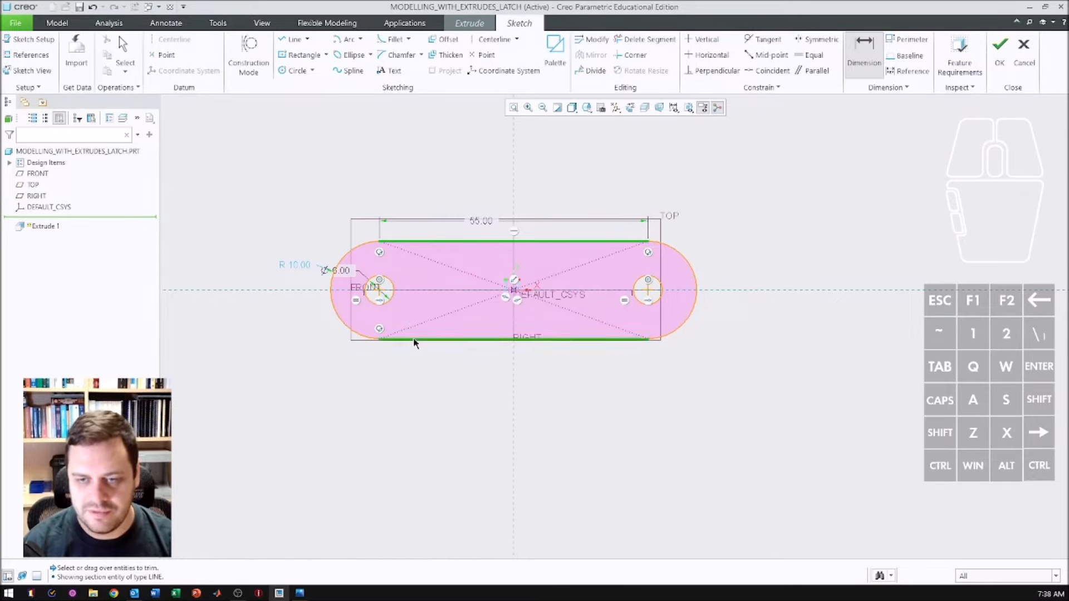
middle_click(236, 275)
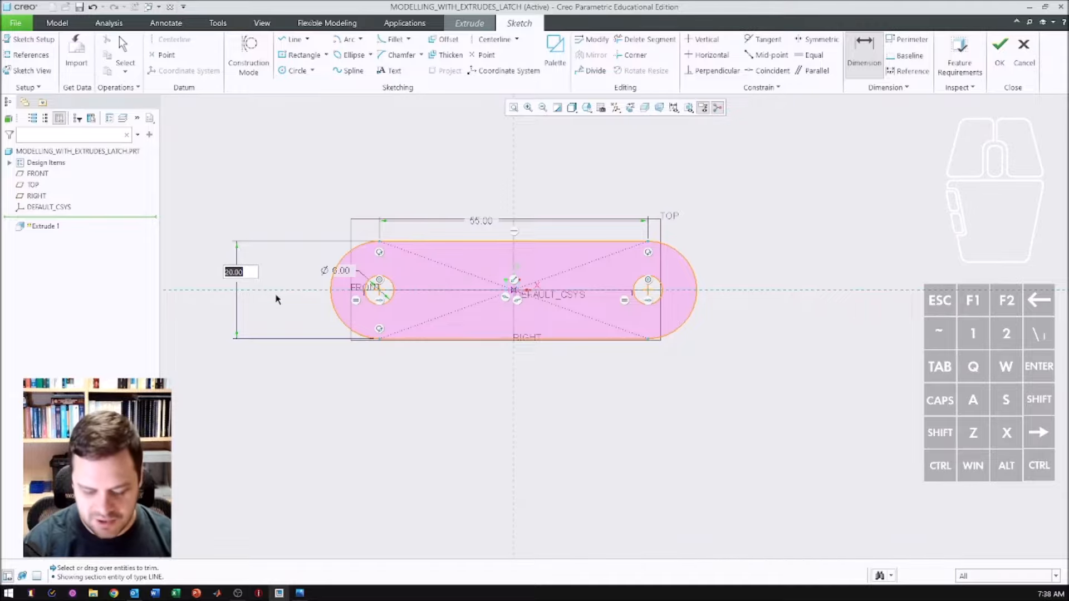
text(30)
key(Return)
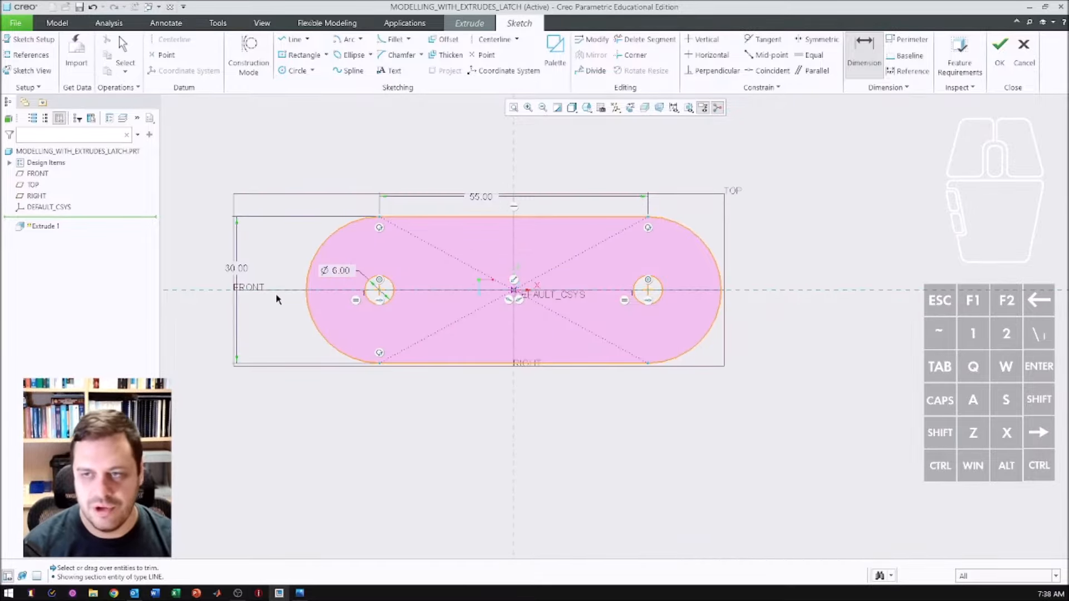
double_click(239, 270)
text(20)
key(Return)
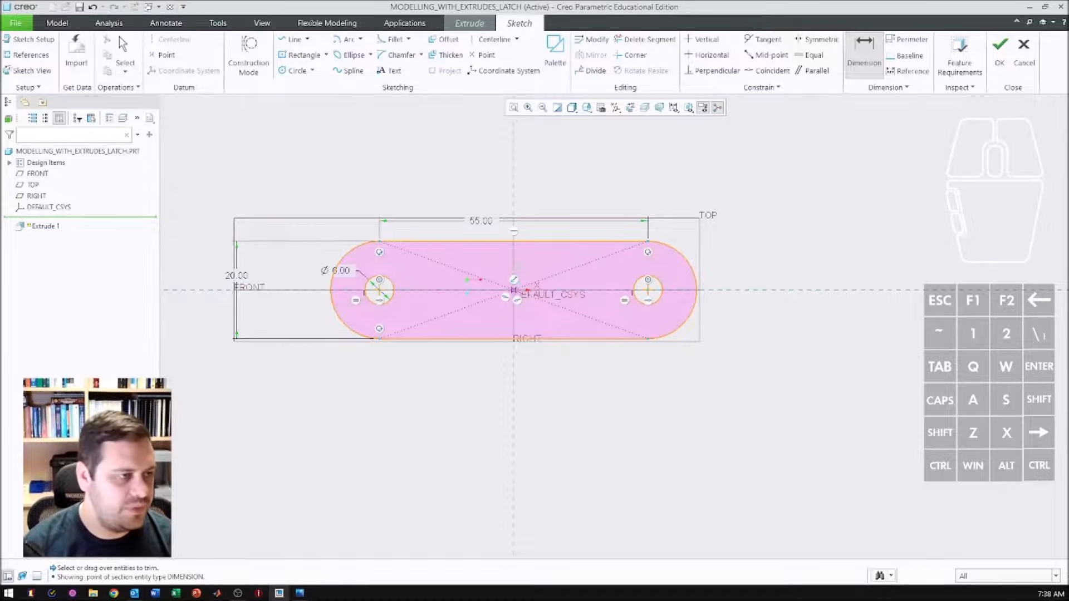
- Compare the sketch with the plan view in the Latch.png drawing and finish the sketch
drag(0, 183, 467, 161)
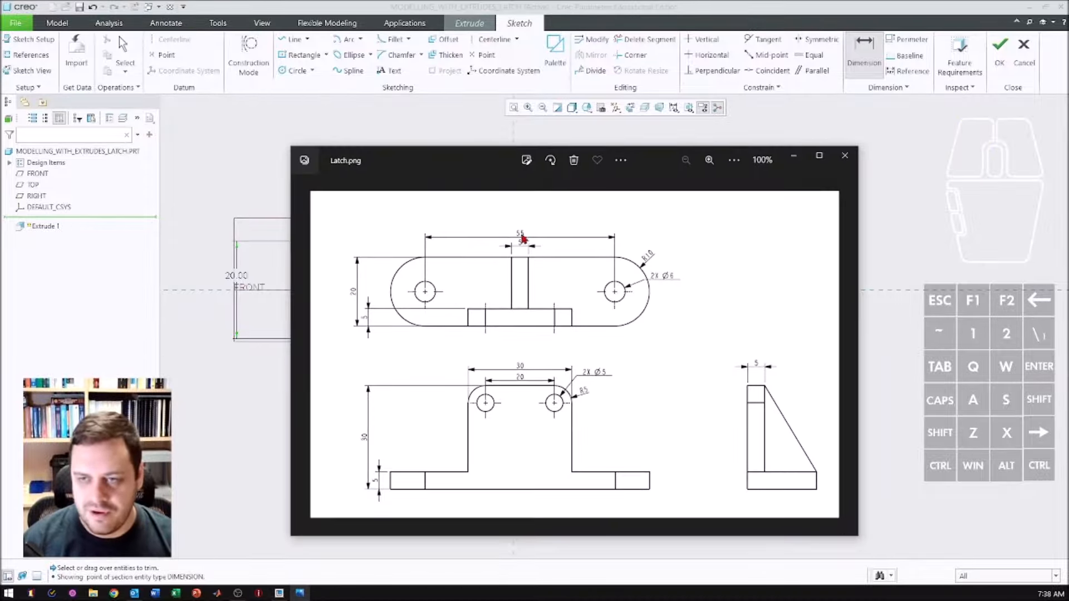
mouse_move(647, 160)
mouse_down()
mouse_move(702, 233)
mouse_move(634, 322)
mouse_move(623, 370)
mouse_move(665, 373)
mouse_up()
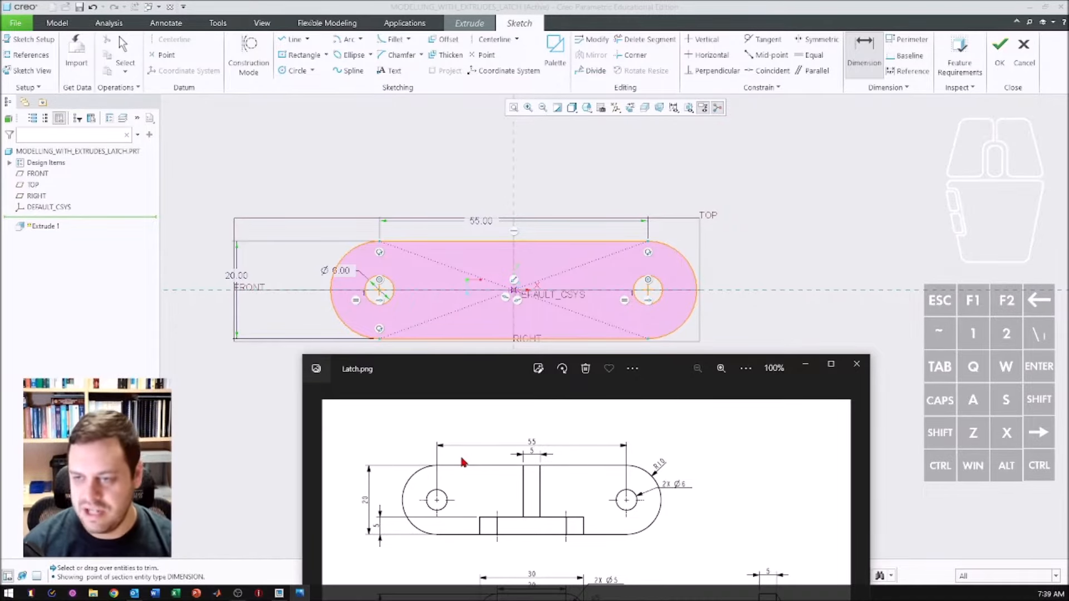
click(805, 364)
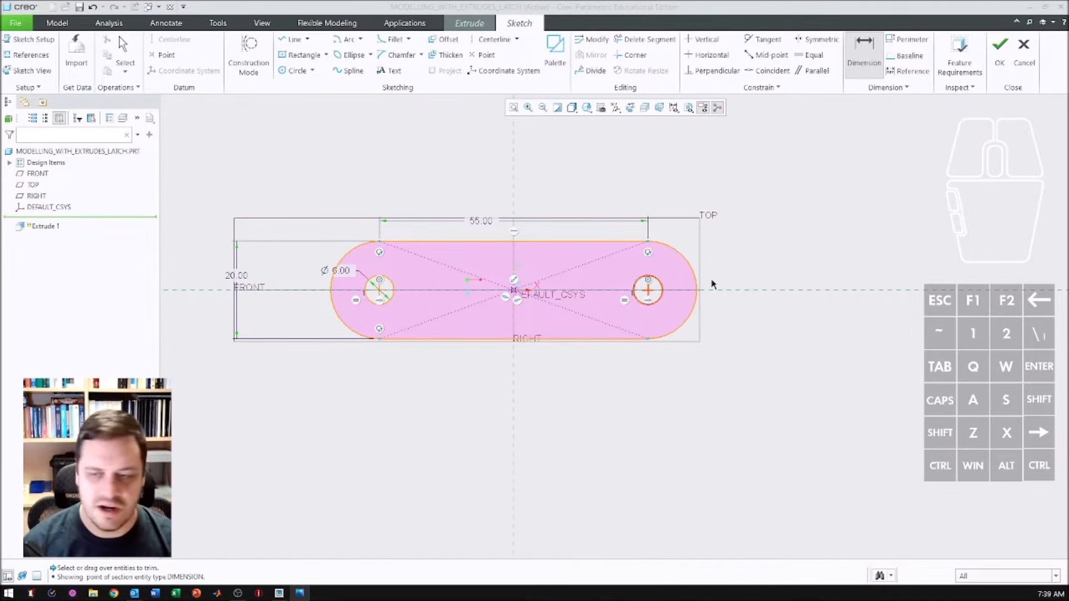
click(1001, 56)
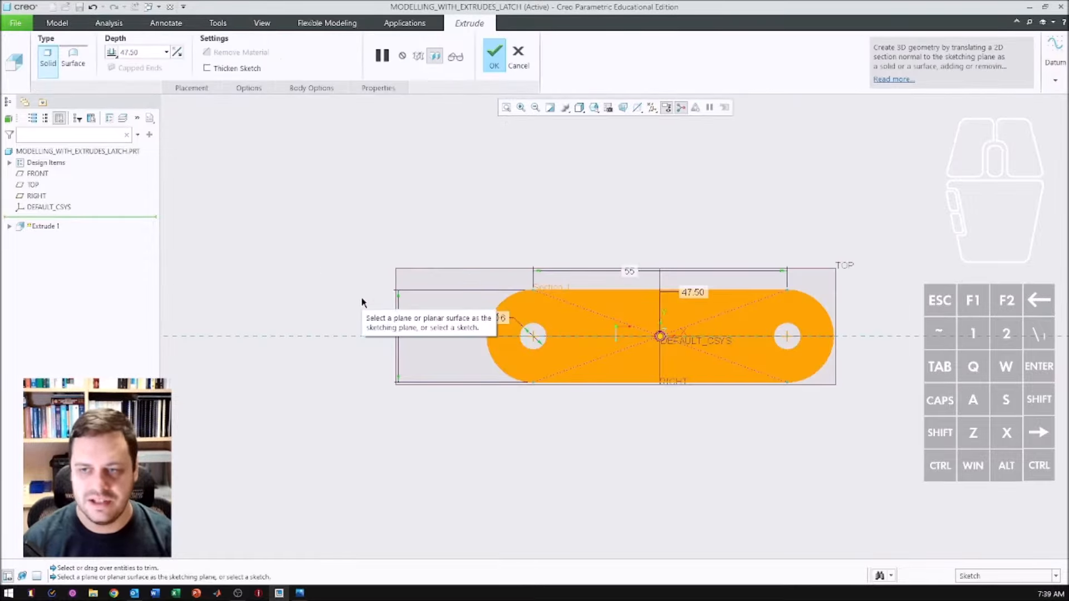
- Extrude the base plate sketch as a solid to a depth of 5, symmetric about the sketching plane
middle_drag(613, 334, 650, 286)
scroll(650, 286, down, 3)
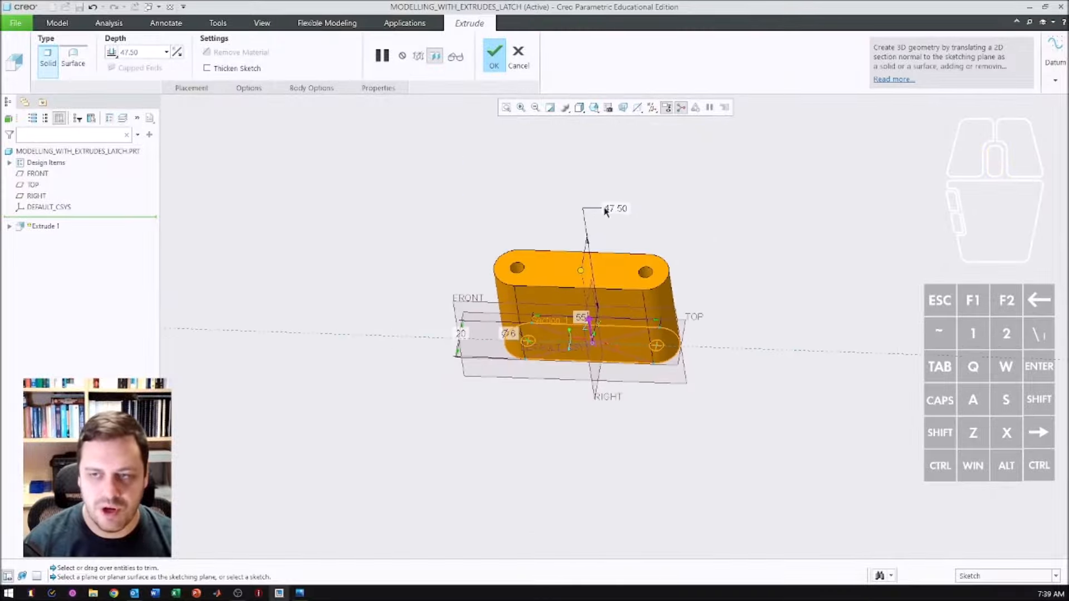
double_click(140, 54)
text(5)
key(Return)
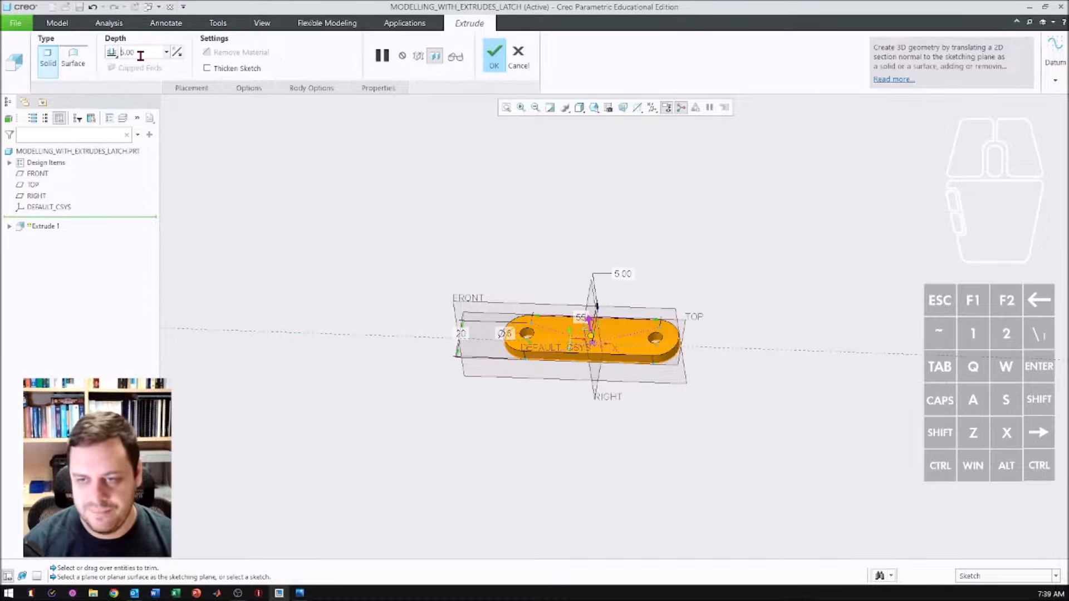
click(112, 52)
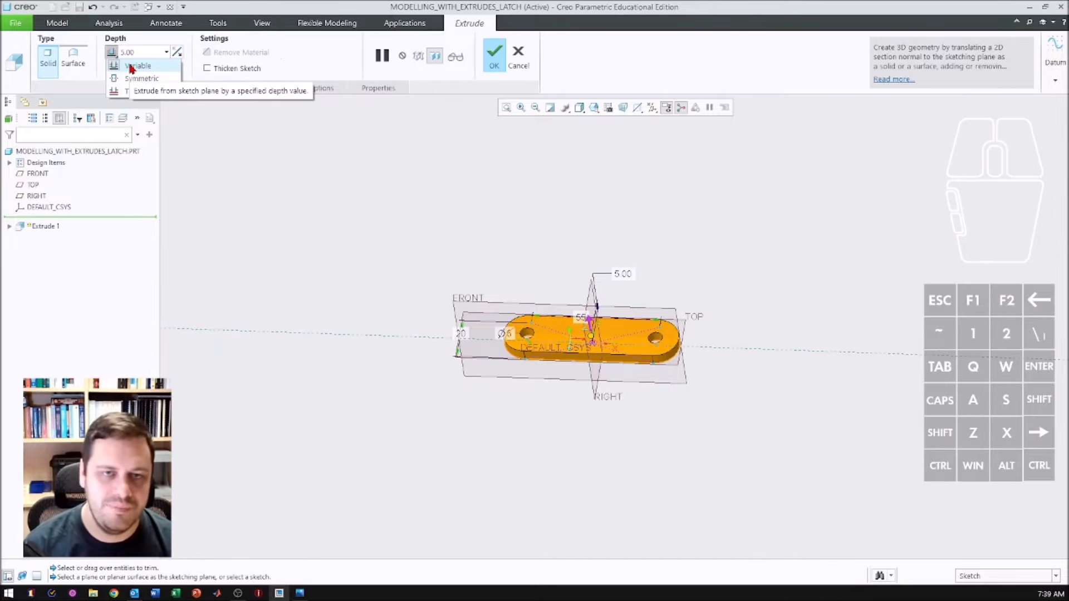
click(129, 79)
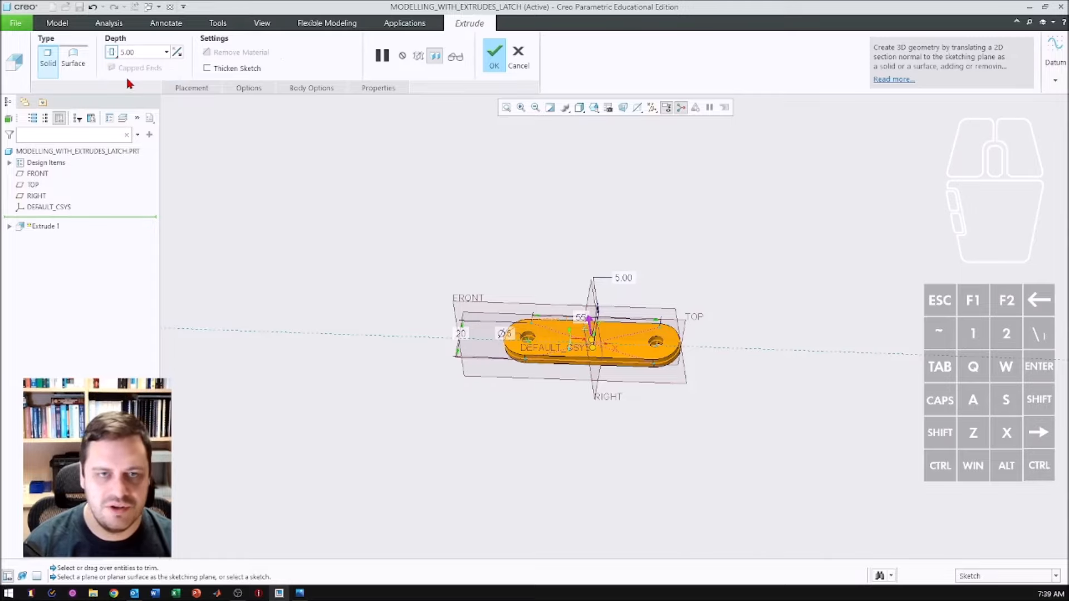
click(495, 58)
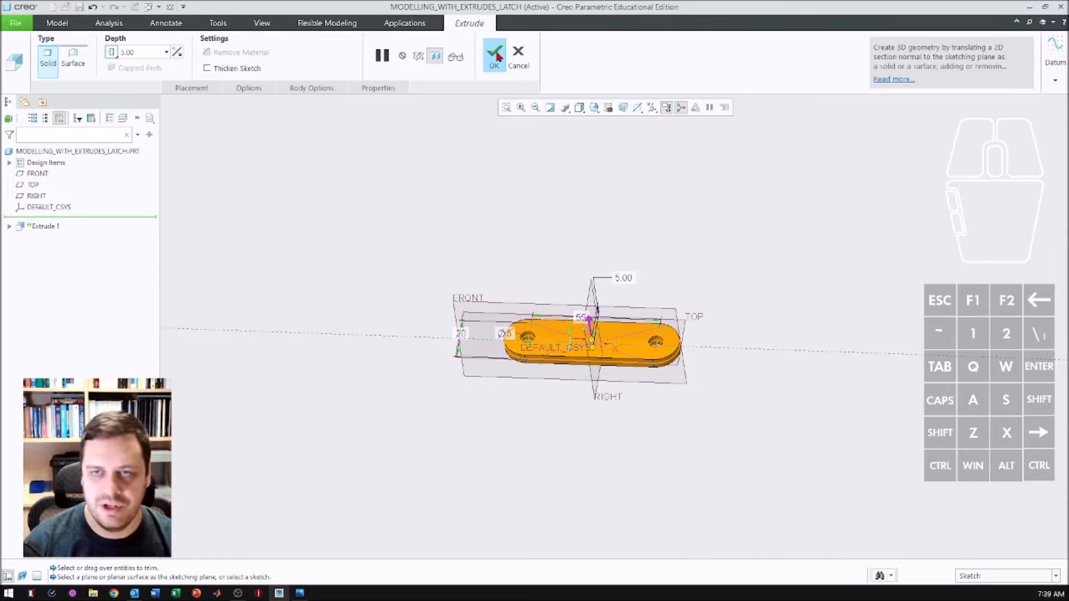
- Inspect the extruded base plate and check the Latch.png drawing for the next feature
scroll(649, 358, up, 3)
mouse_move(649, 358)
middle_down()
mouse_move(639, 341)
mouse_move(651, 344)
middle_up()
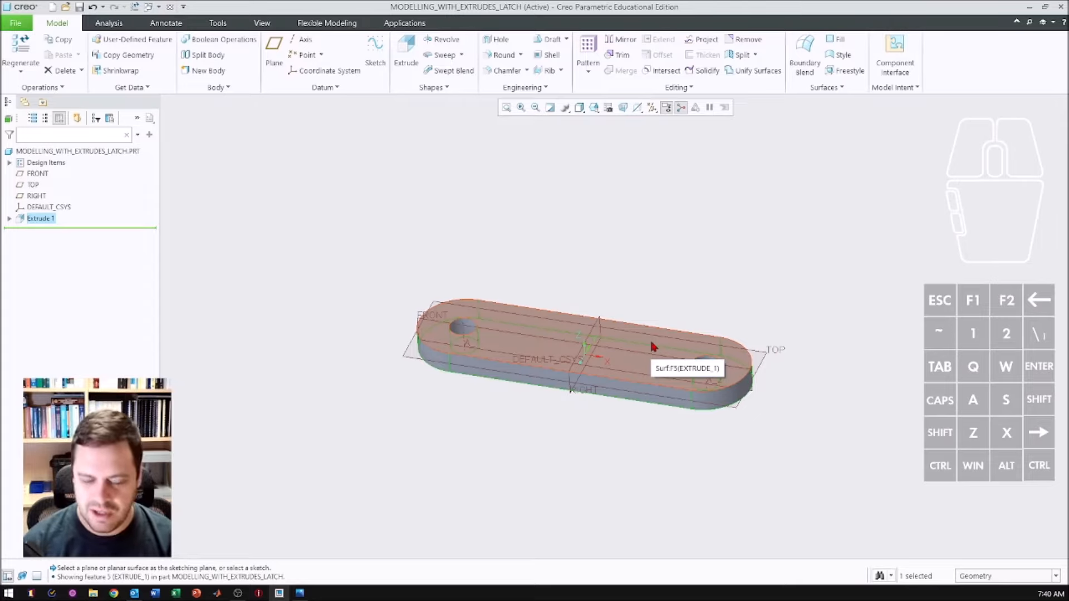
click(299, 592)
mouse_move(243, 101)
mouse_down()
mouse_move(299, 74)
mouse_move(392, 116)
mouse_up()
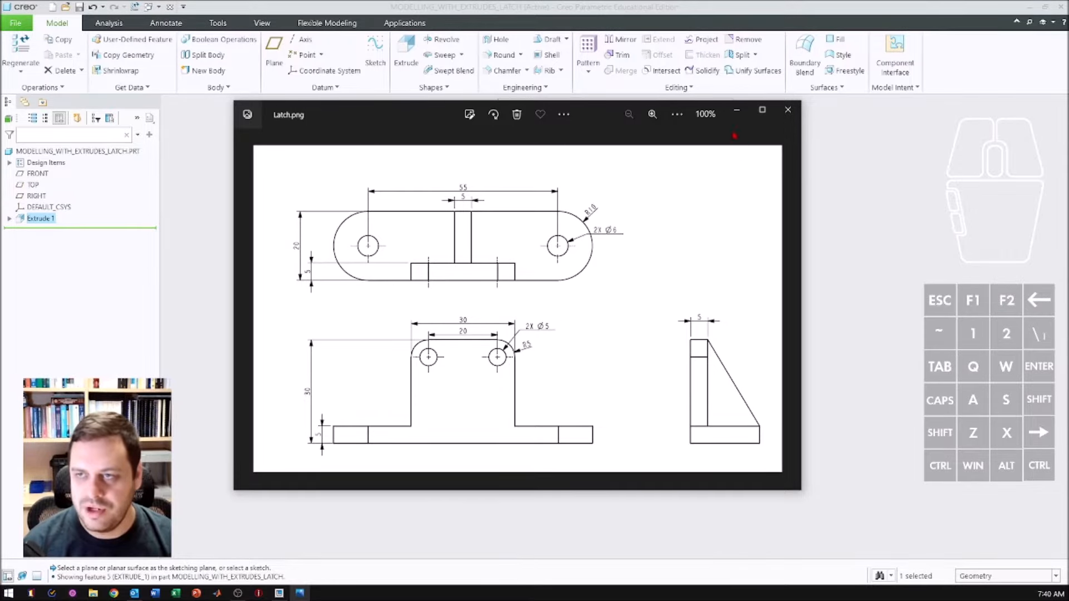
click(736, 114)
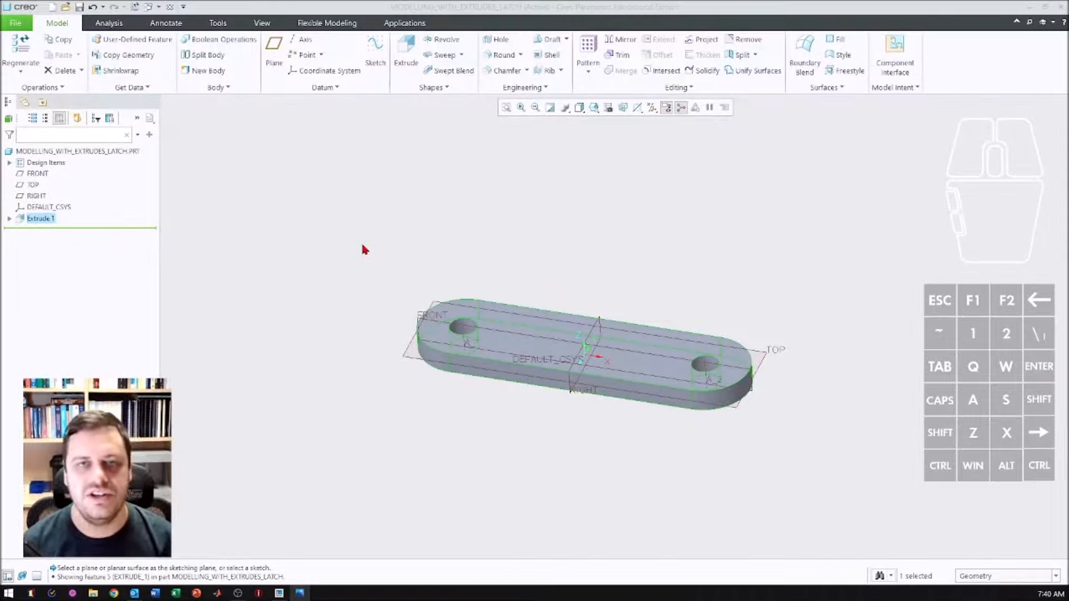
- Orient the model to the isometric view and compare it with the upright plate in the Latch.png drawing
click(595, 108)
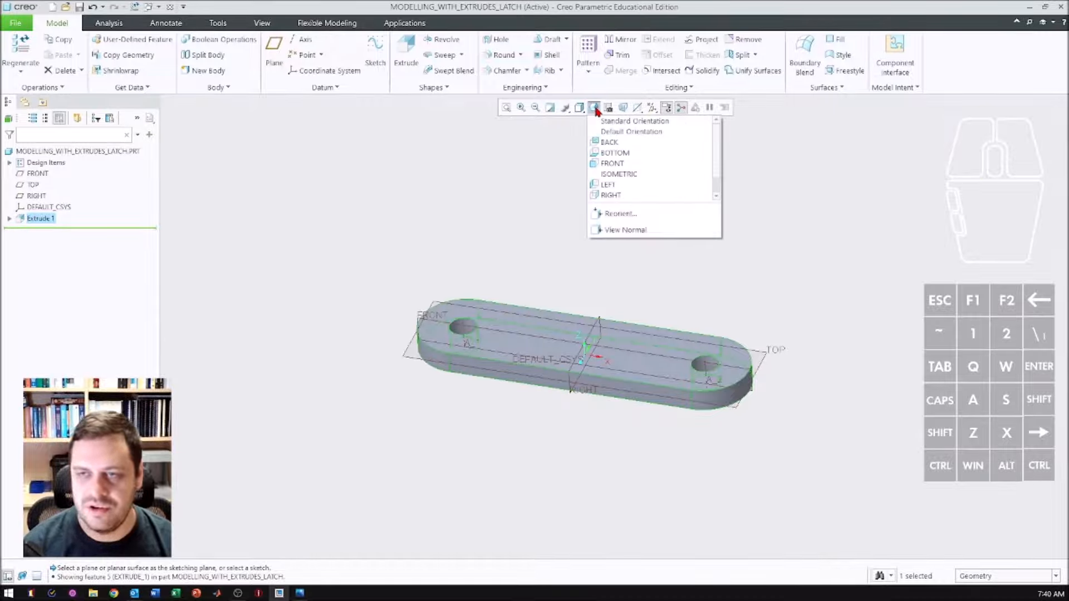
click(616, 174)
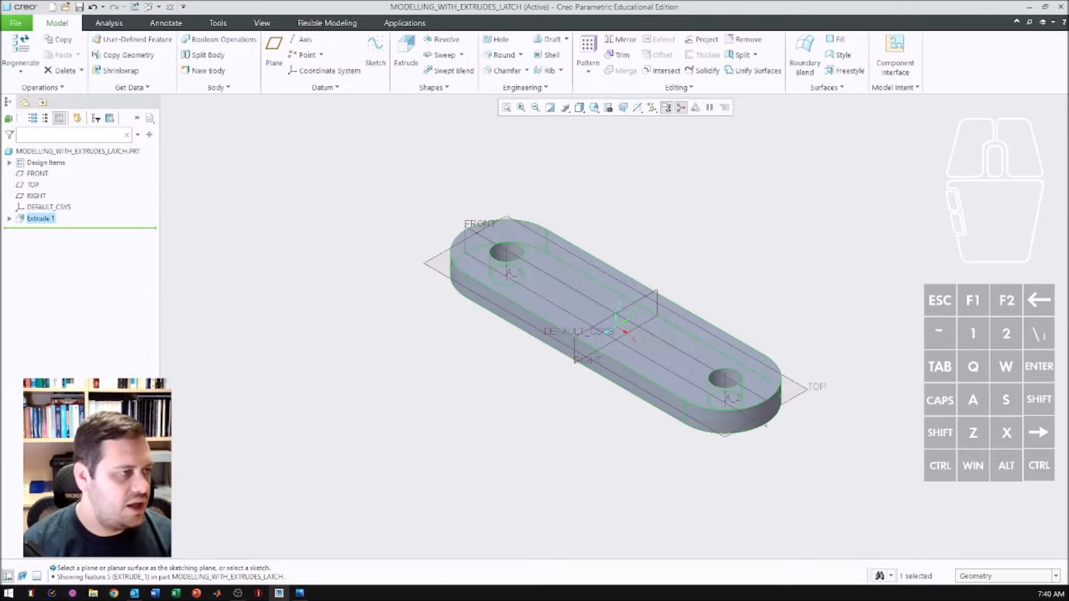
click(300, 593)
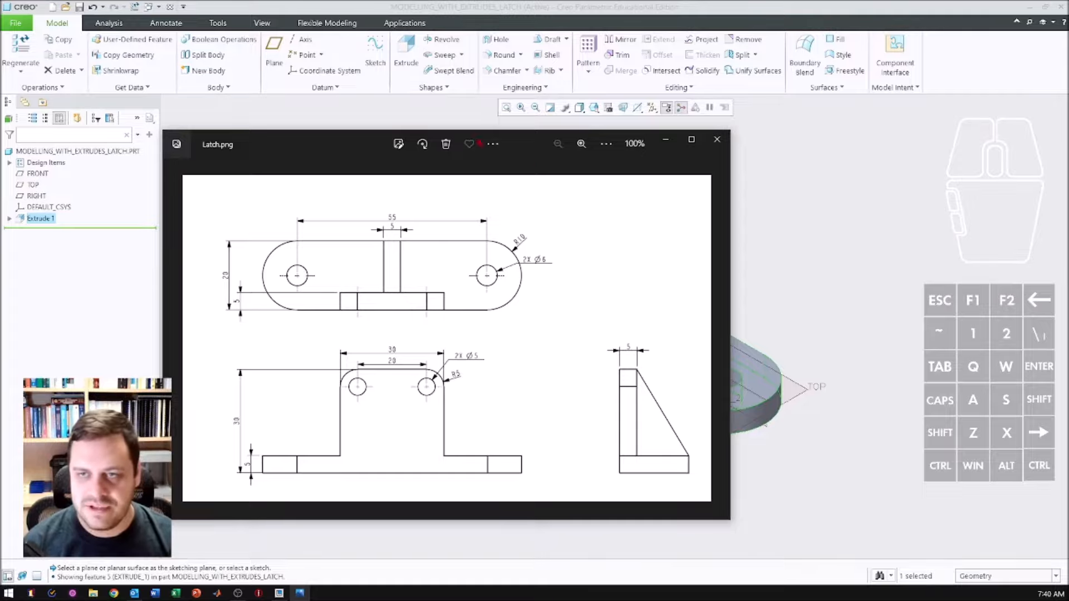
drag(543, 149, 325, 21)
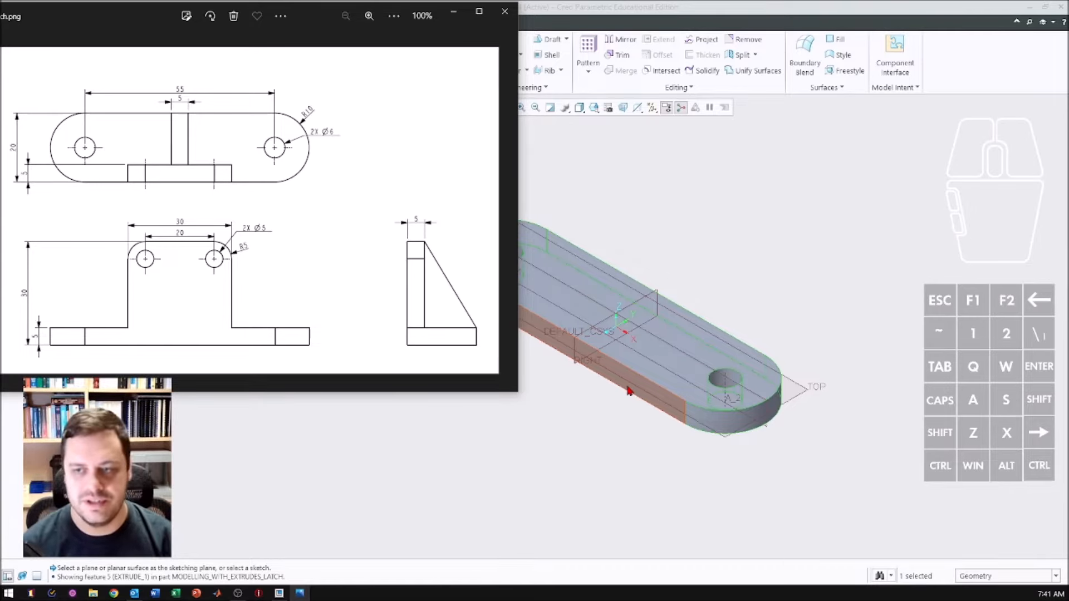
click(686, 315)
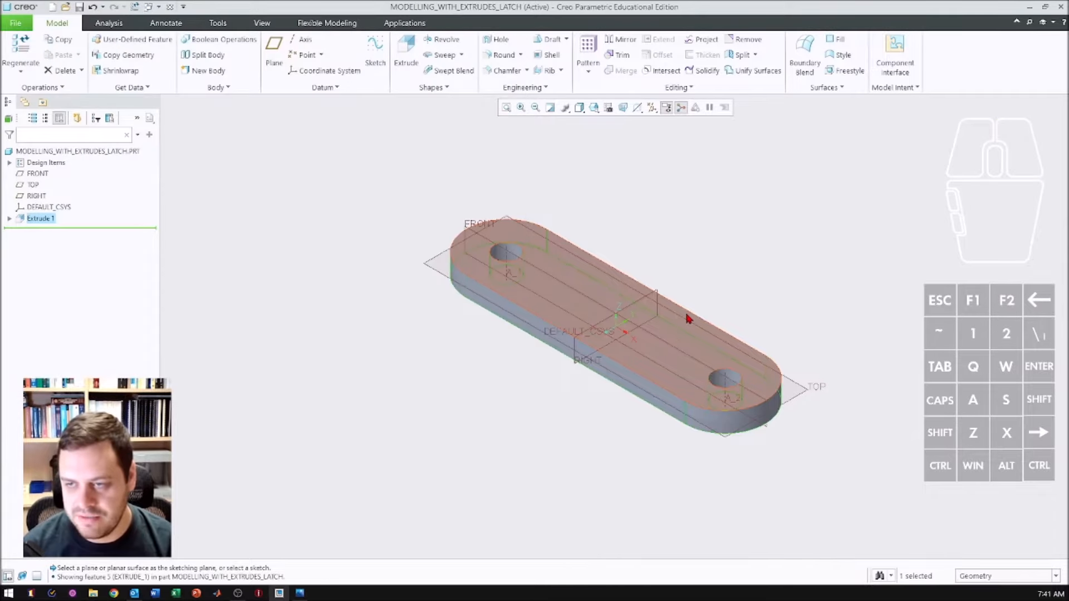
- Start an extrude sketch on the base plate's long flat side face and check the upright plate in the Latch.png drawing
middle_drag(687, 316, 616, 358)
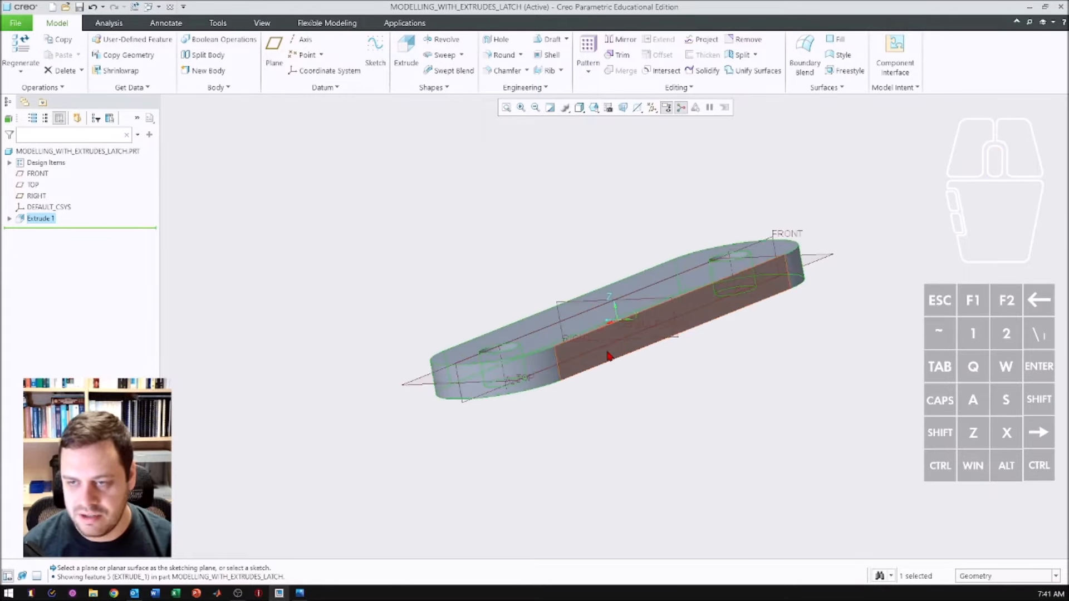
click(610, 356)
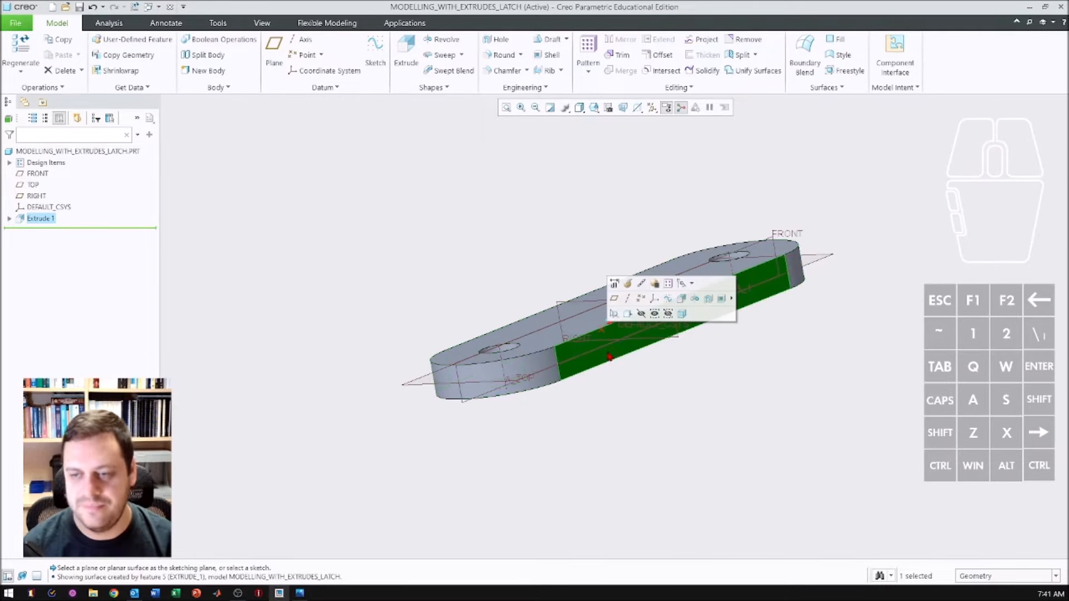
click(405, 49)
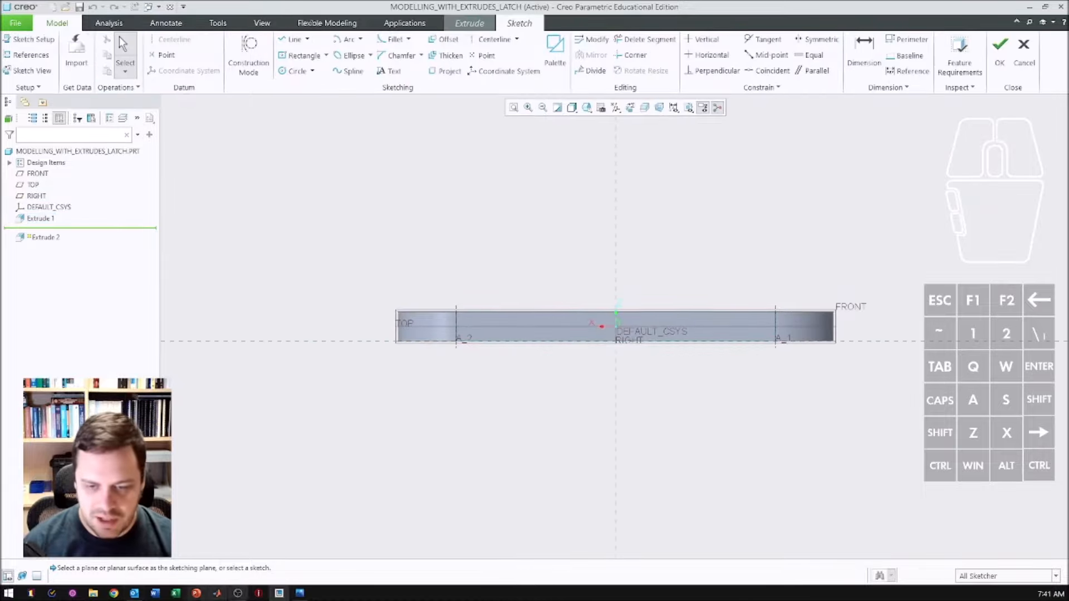
key(alt+Tab)
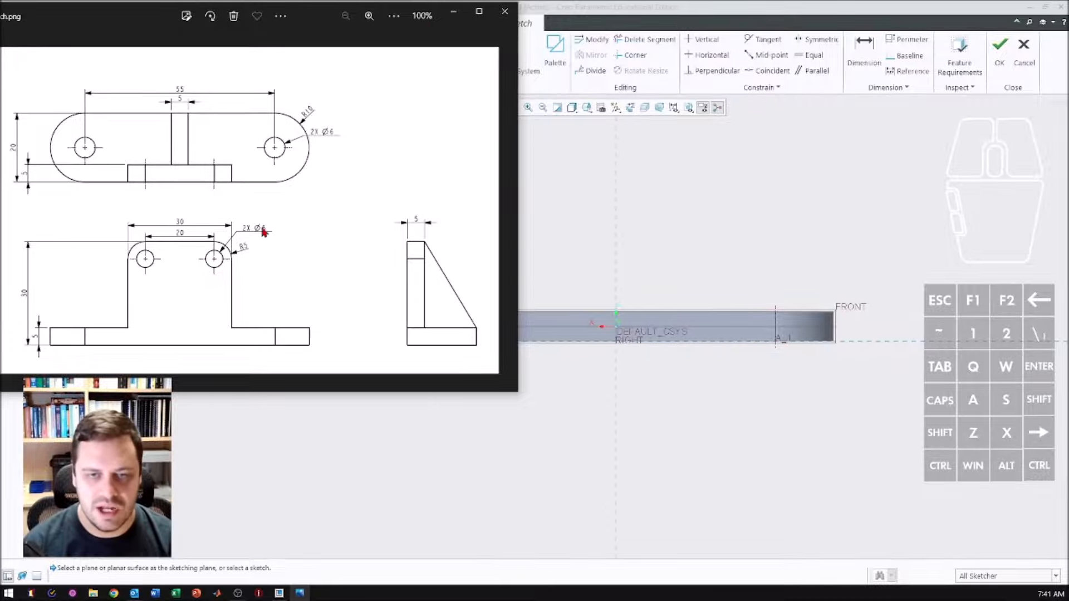
drag(311, 16, 260, 163)
click(300, 593)
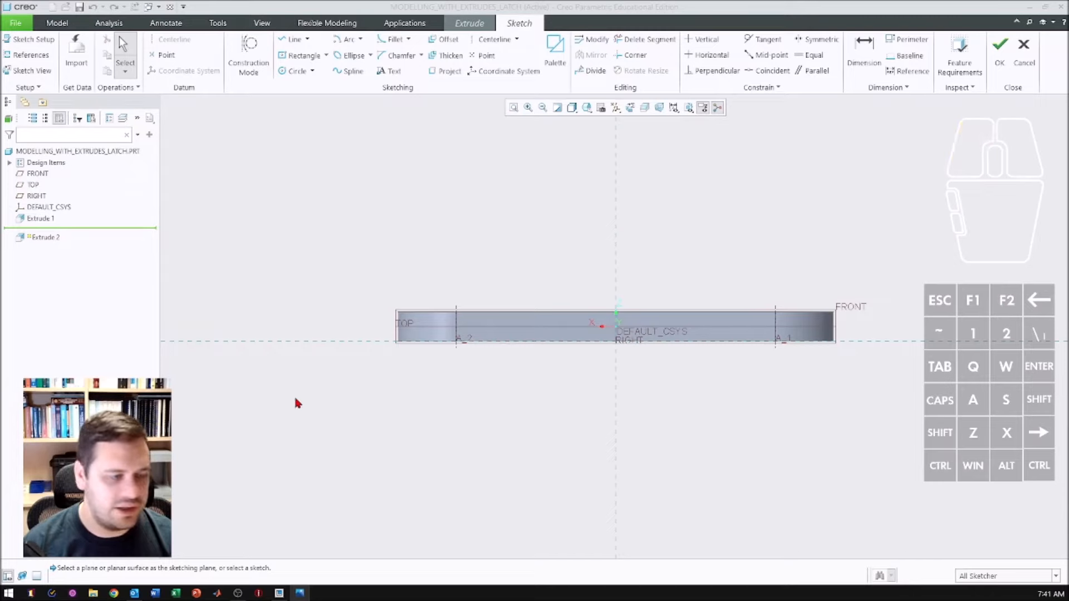
- Sketch a vertical centerline along the vertical reference through the middle of the base plate
scroll(393, 460, up, 2)
scroll(585, 245, down, 1)
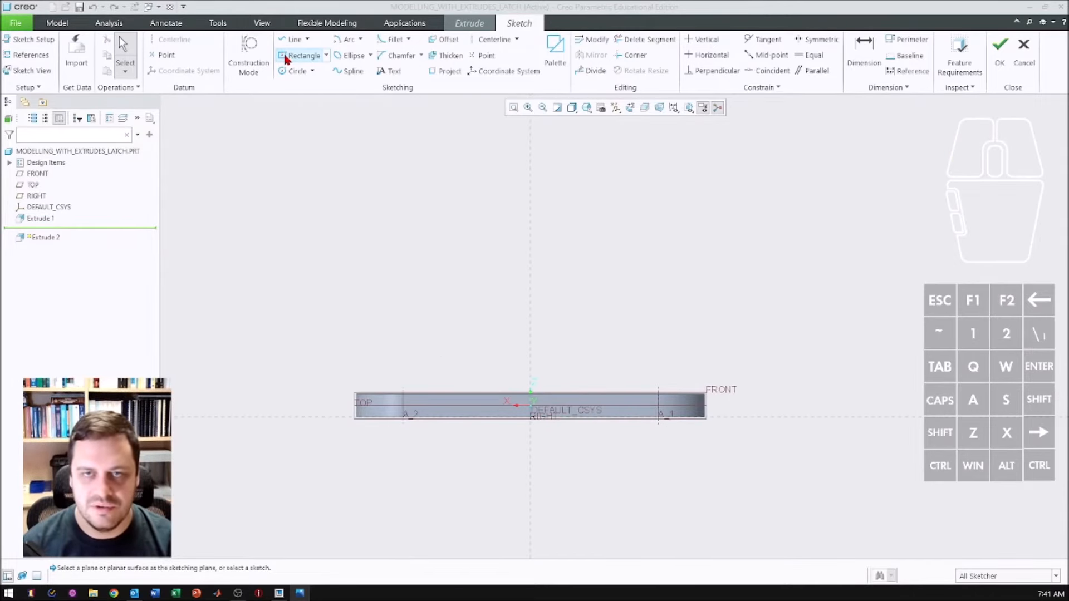
click(326, 57)
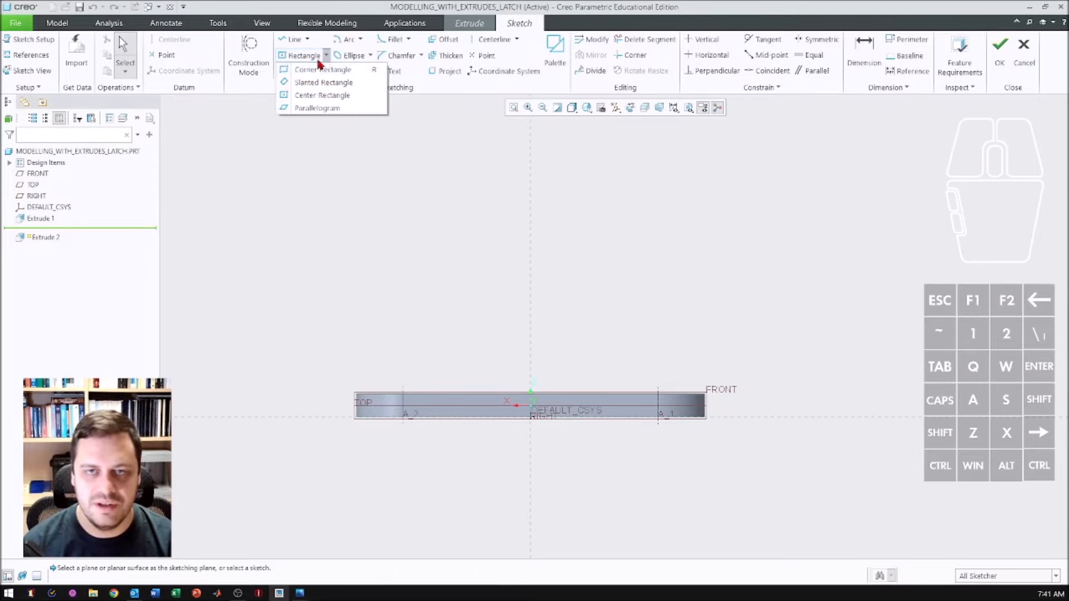
click(309, 71)
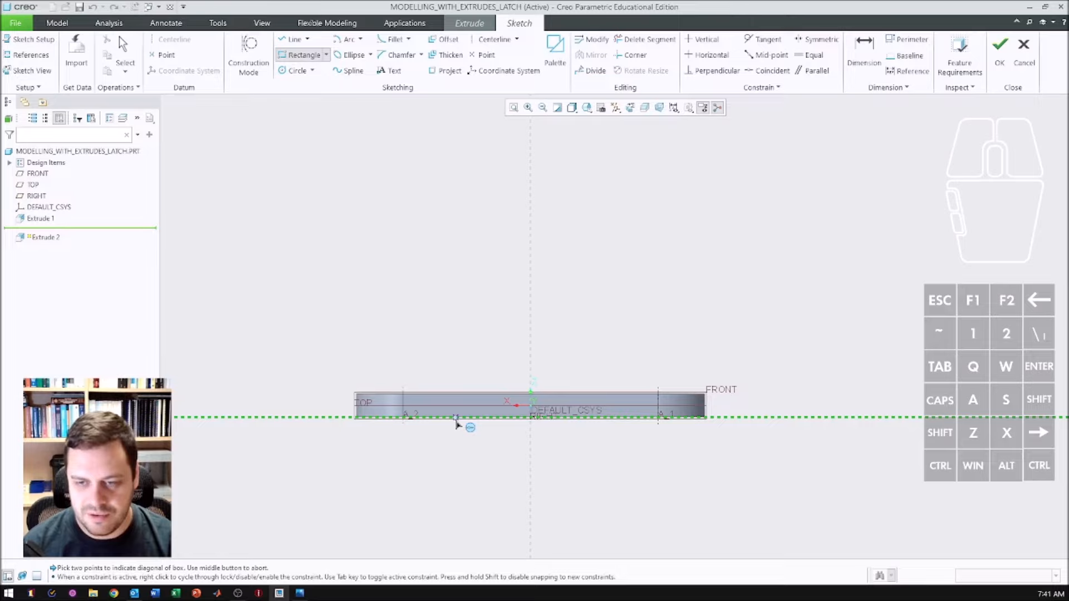
click(484, 42)
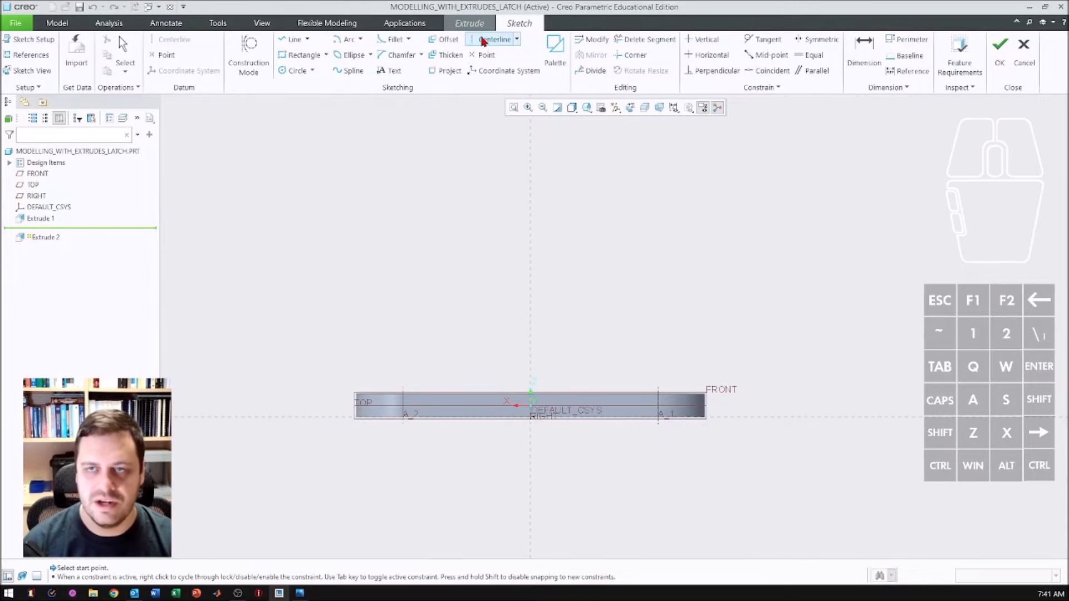
click(531, 179)
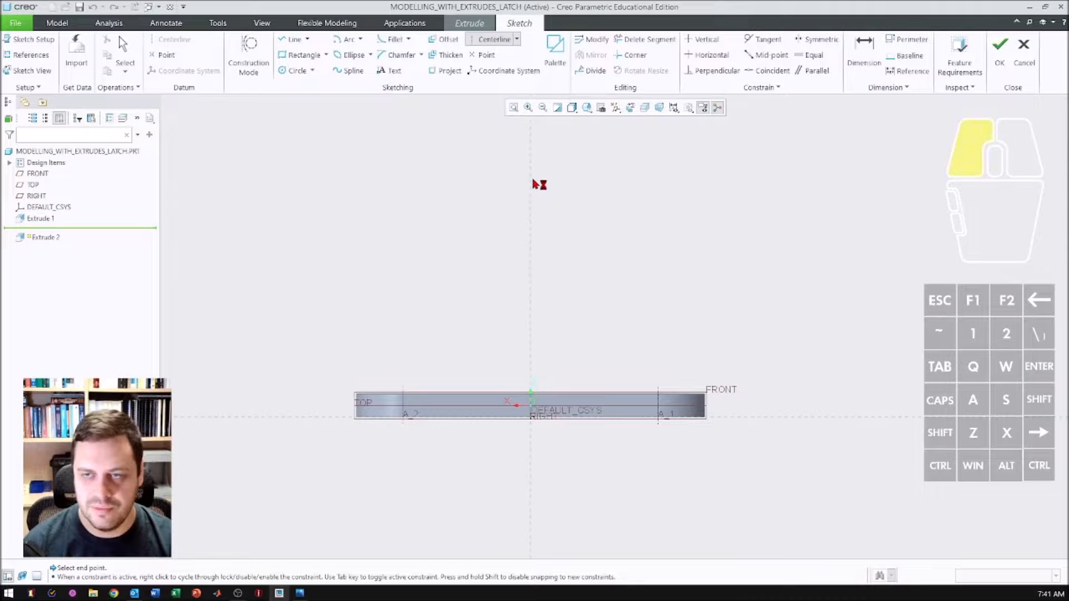
click(530, 228)
middle_click(552, 251)
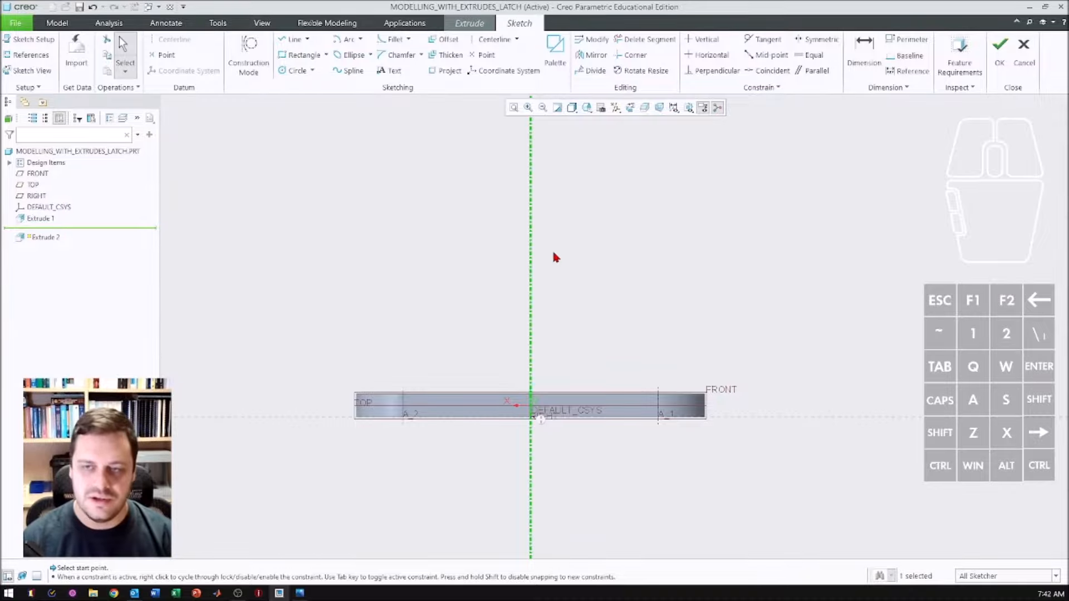
- Sketch a corner rectangle about 25 wide and 22 high, rising from the base plate's bottom edge and symmetric about the centerline
click(293, 56)
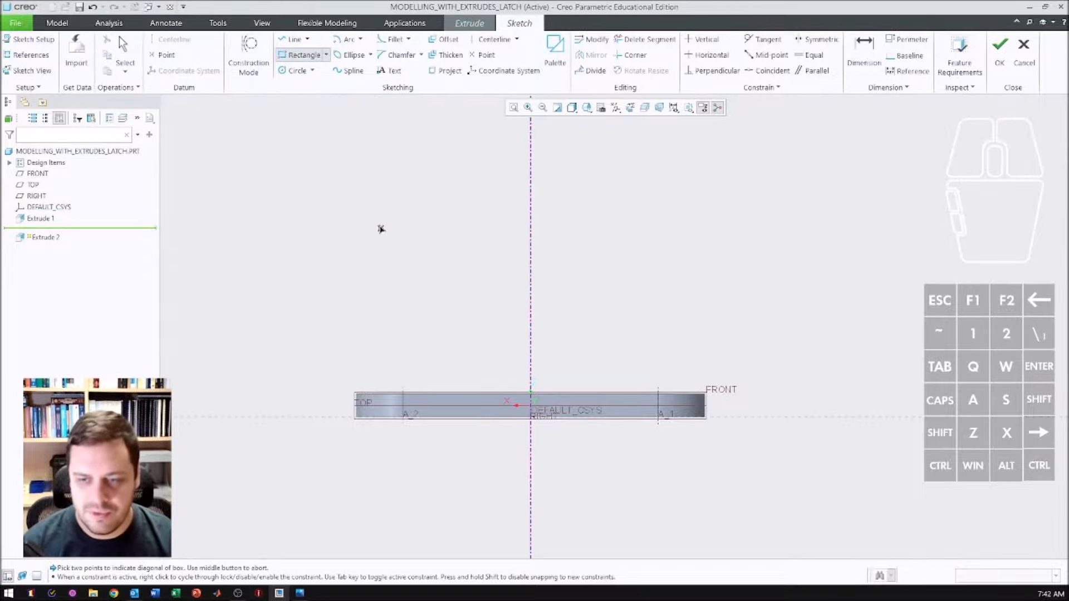
click(483, 416)
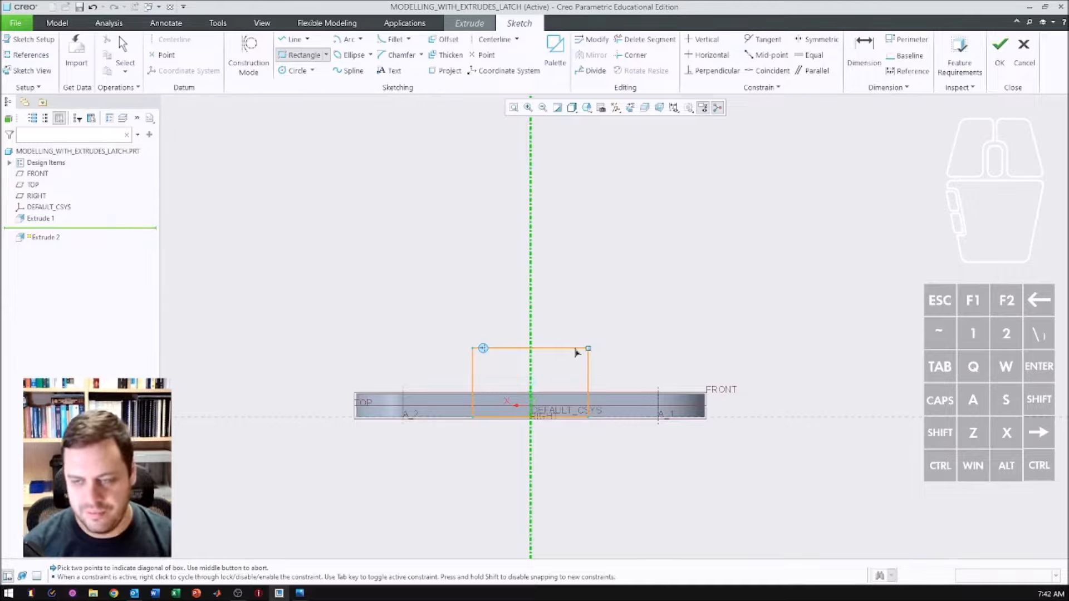
middle_click(580, 327)
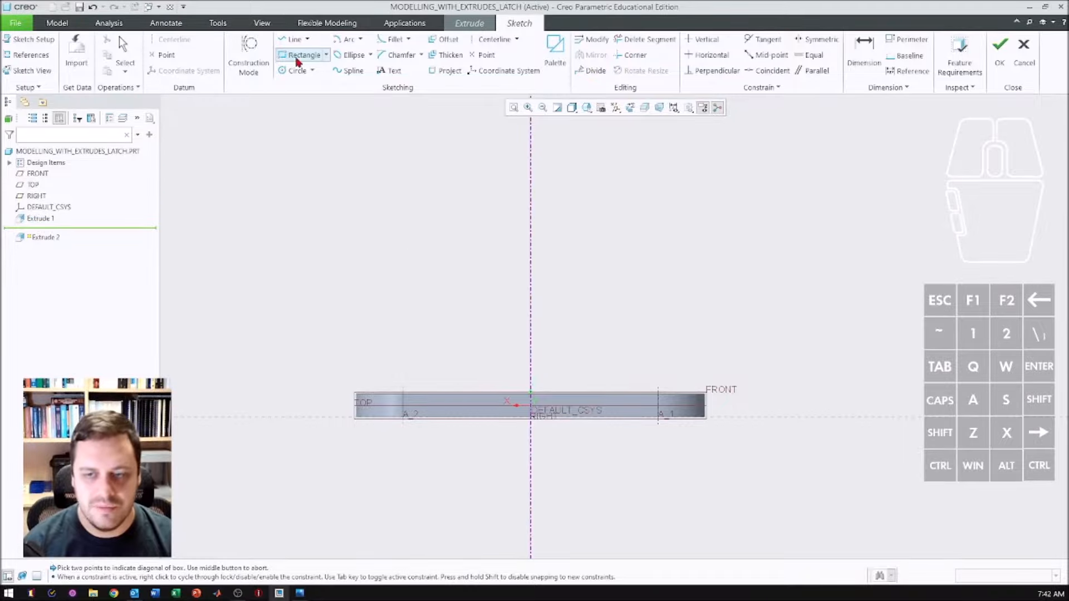
click(473, 418)
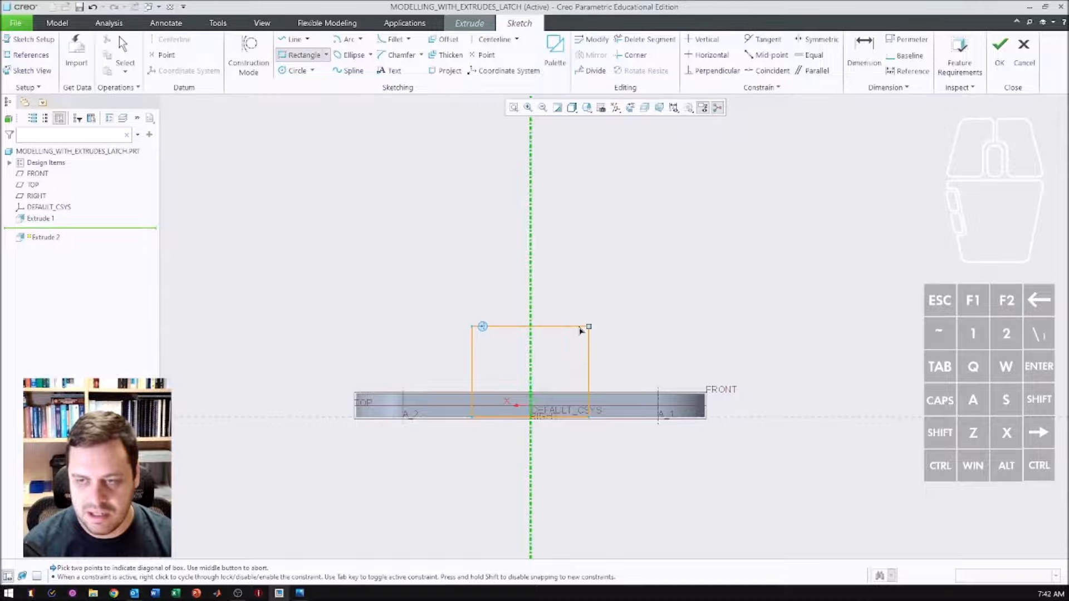
click(583, 316)
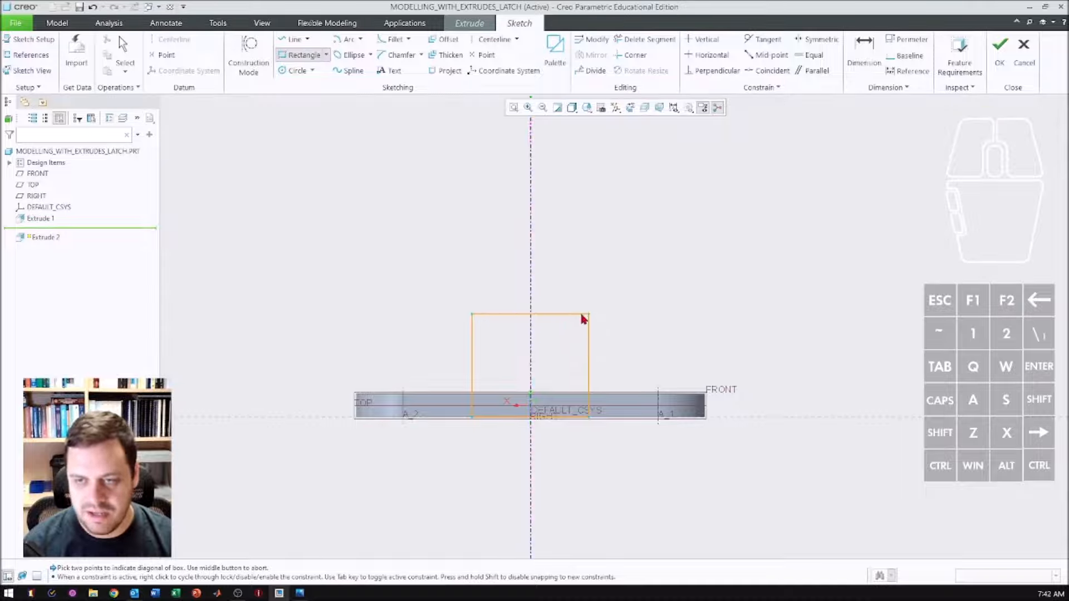
middle_click(599, 289)
- Place the rectangle's dimensions clear of the profile and set both its width and height to 30
drag(512, 409, 428, 463)
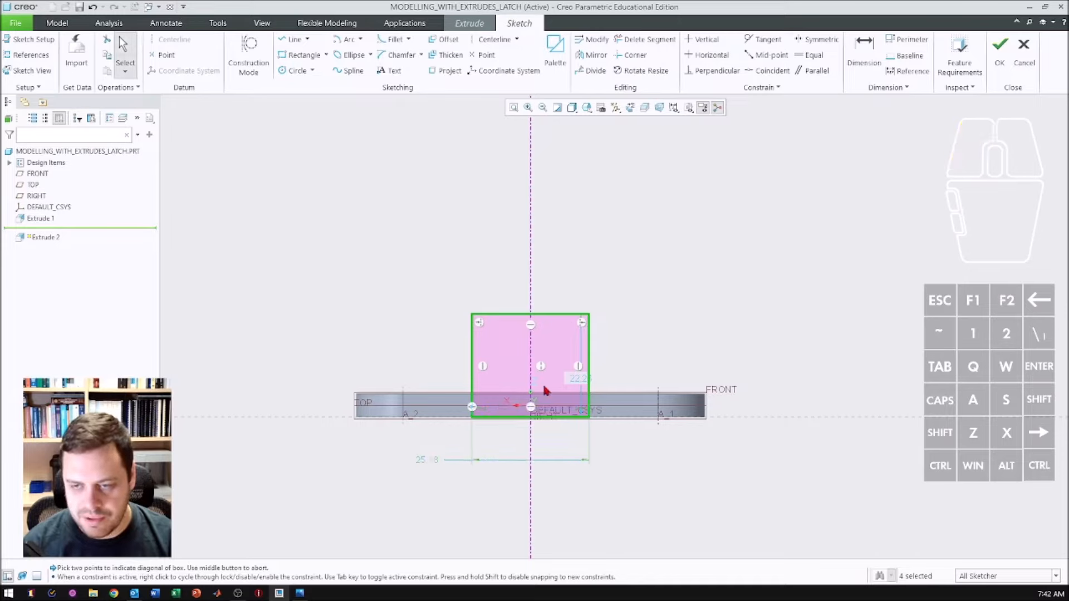
drag(577, 377, 639, 372)
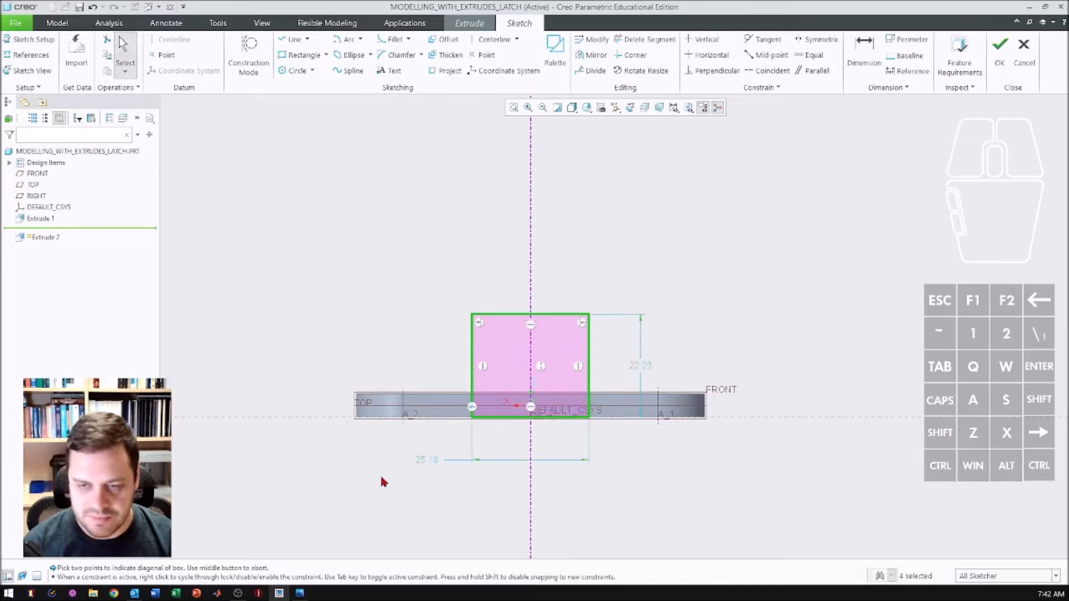
double_click(423, 455)
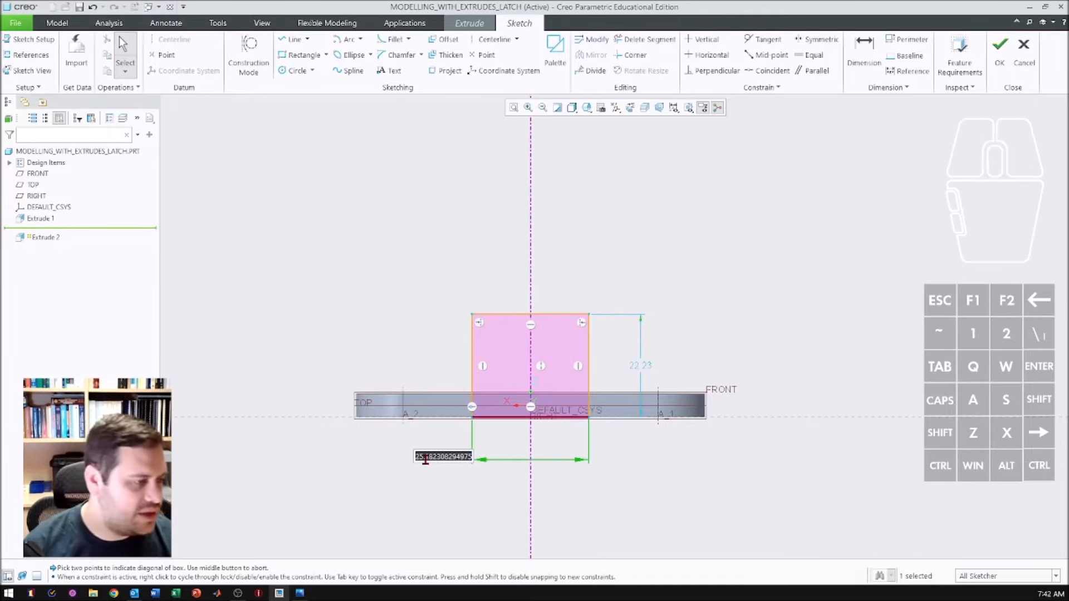
text(30)
key(Return)
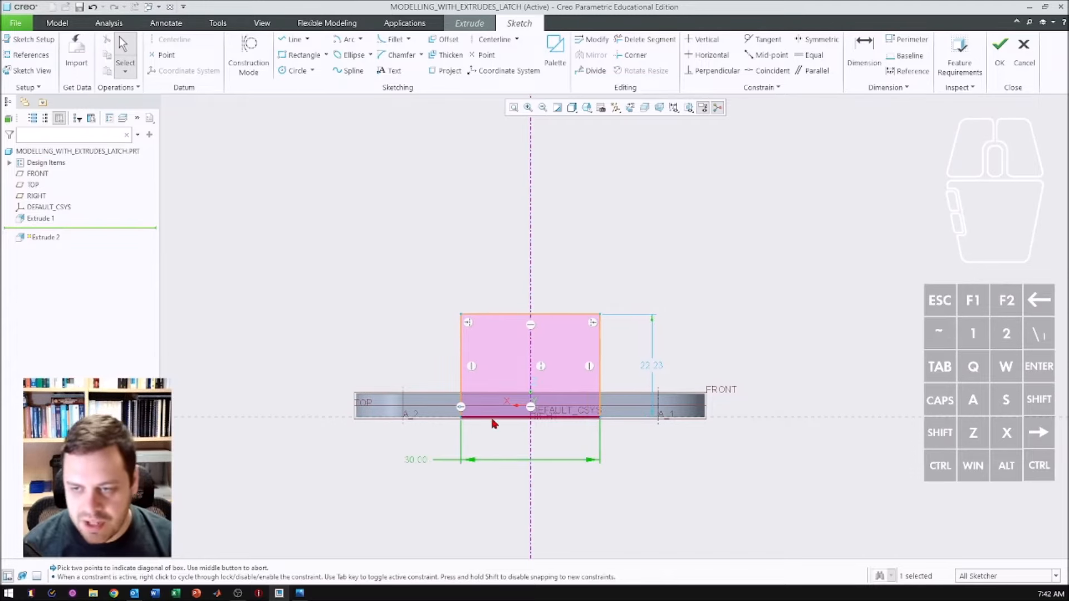
double_click(652, 366)
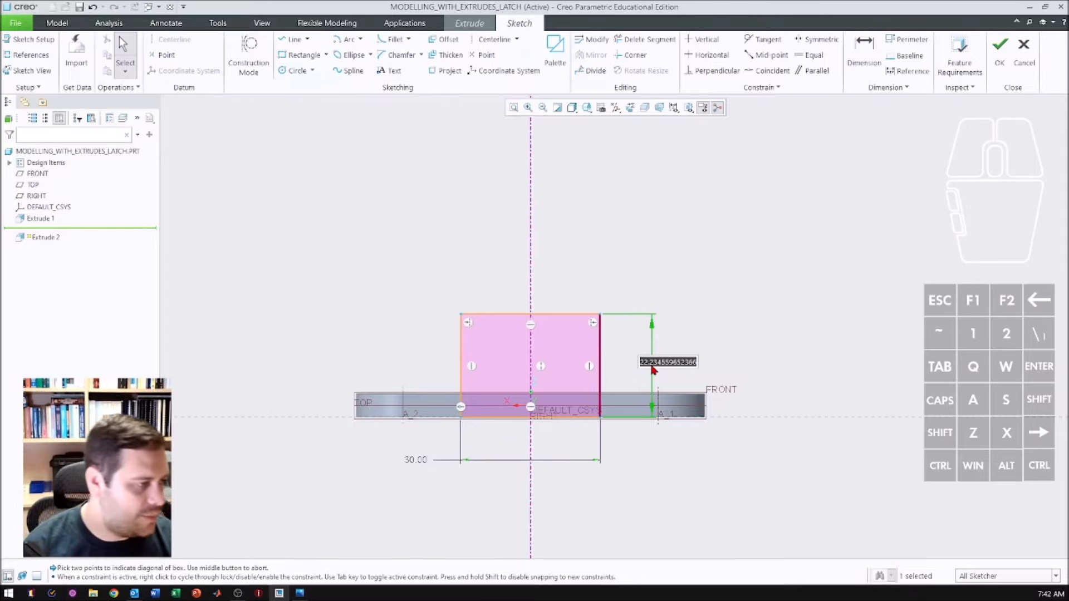
text(30)
key(Return)
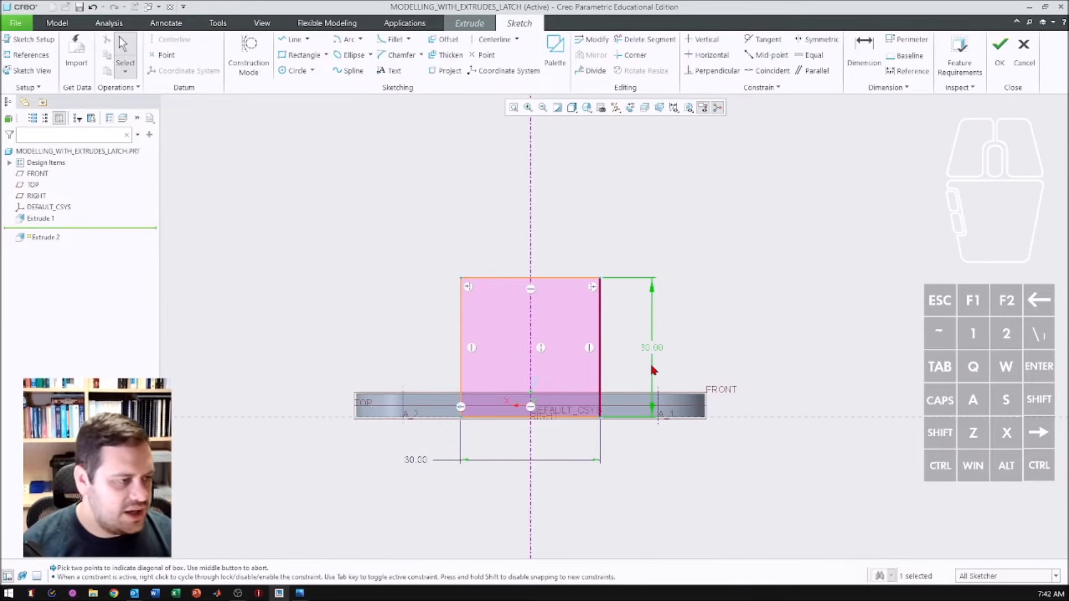
- Sketch two equal circles about 4 in diameter, level with each other near the rectangle's upper corners
click(294, 74)
click(483, 298)
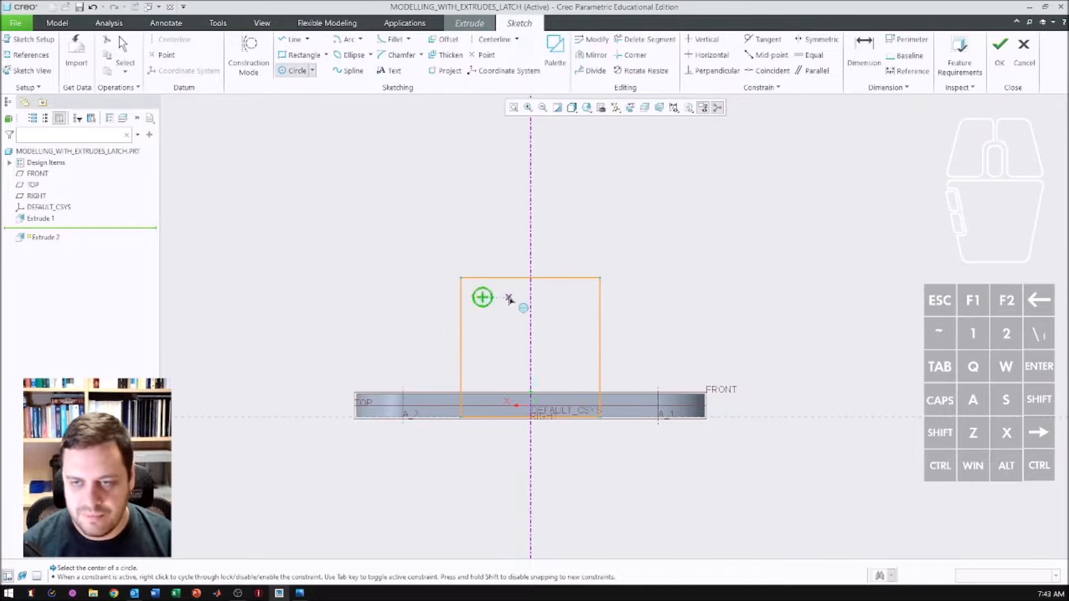
click(576, 298)
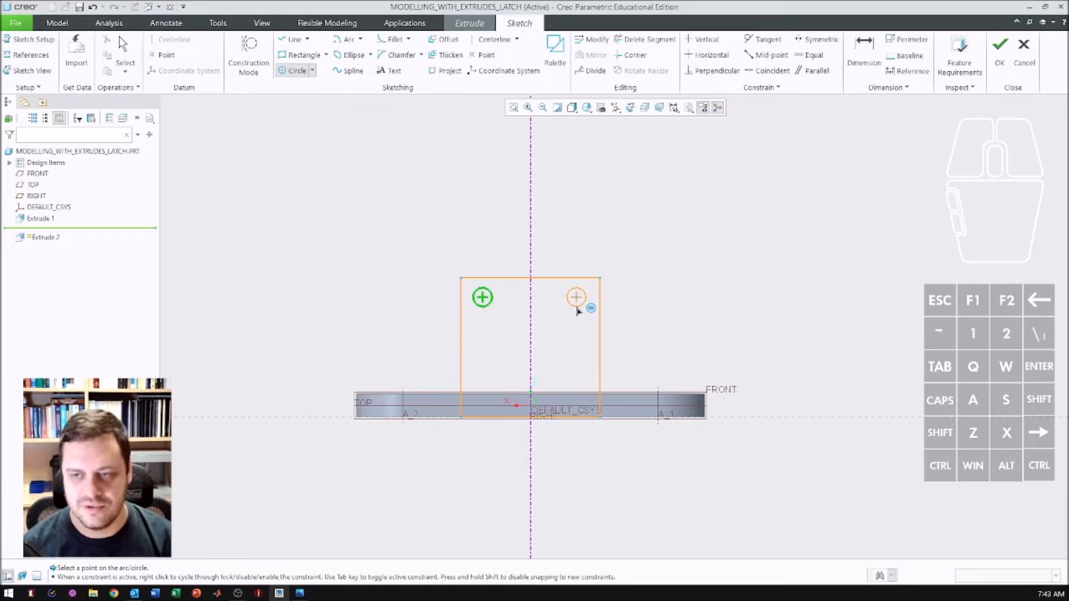
click(577, 307)
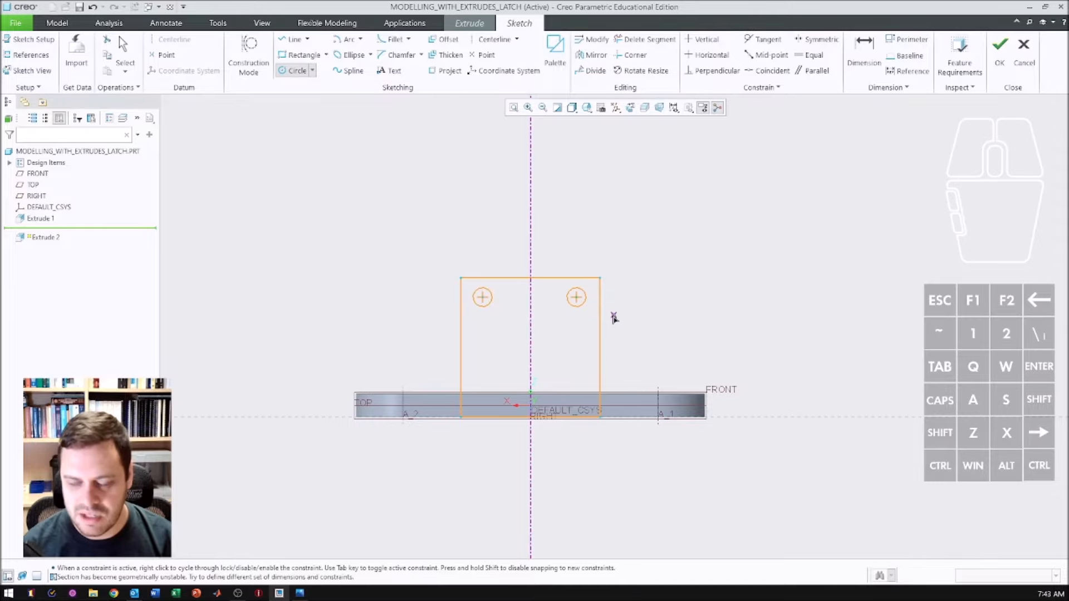
middle_click(639, 311)
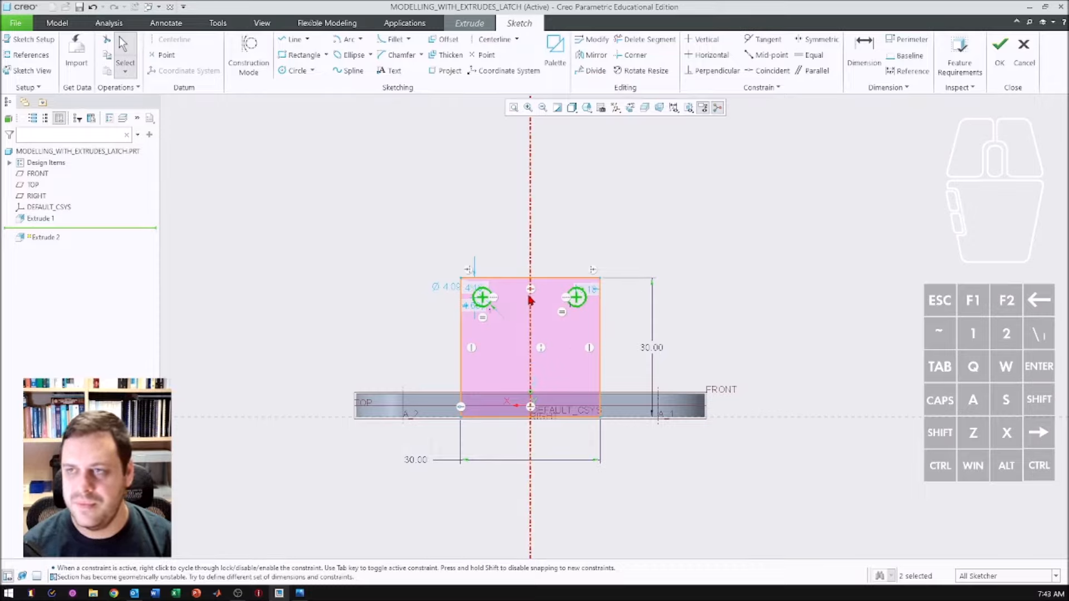
- Check the hole positions in the Latch.png drawing and dimension the right circle's center 5 below the rectangle's top edge
click(863, 56)
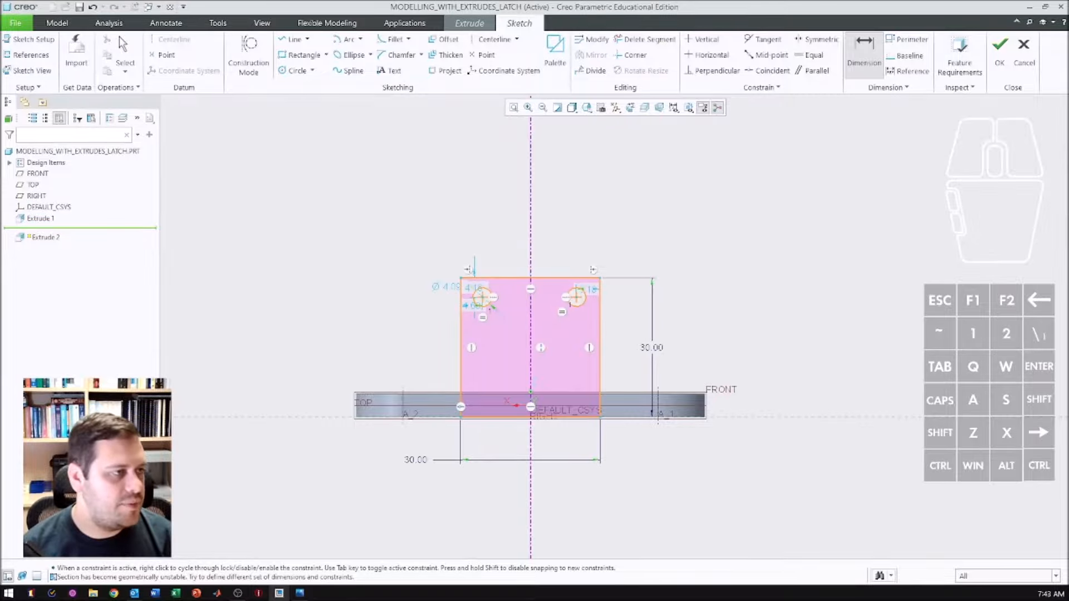
click(299, 593)
drag(315, 200, 308, 124)
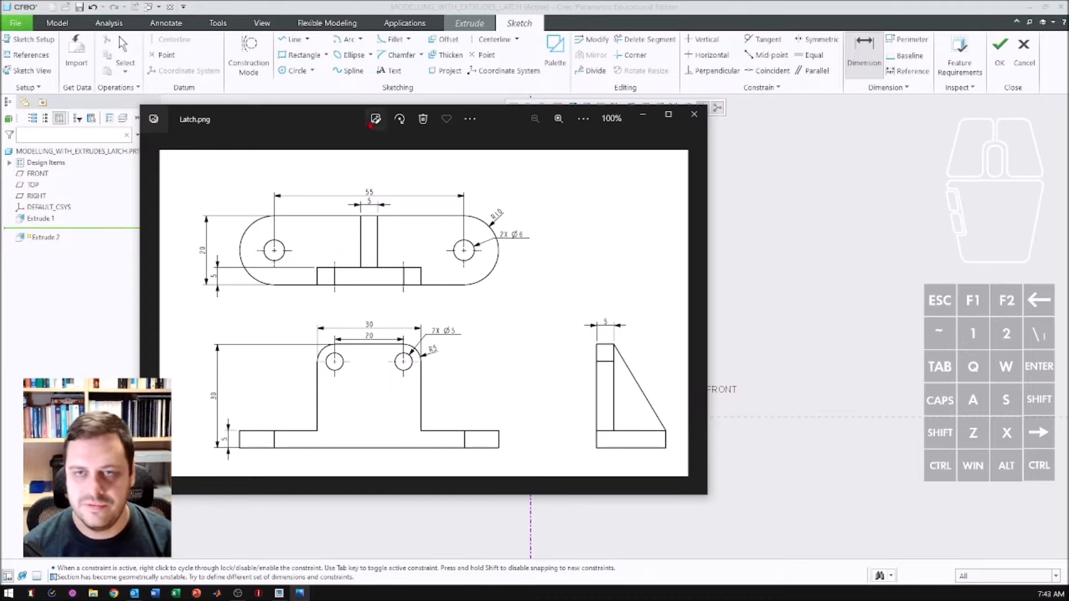
drag(337, 125, 0, 172)
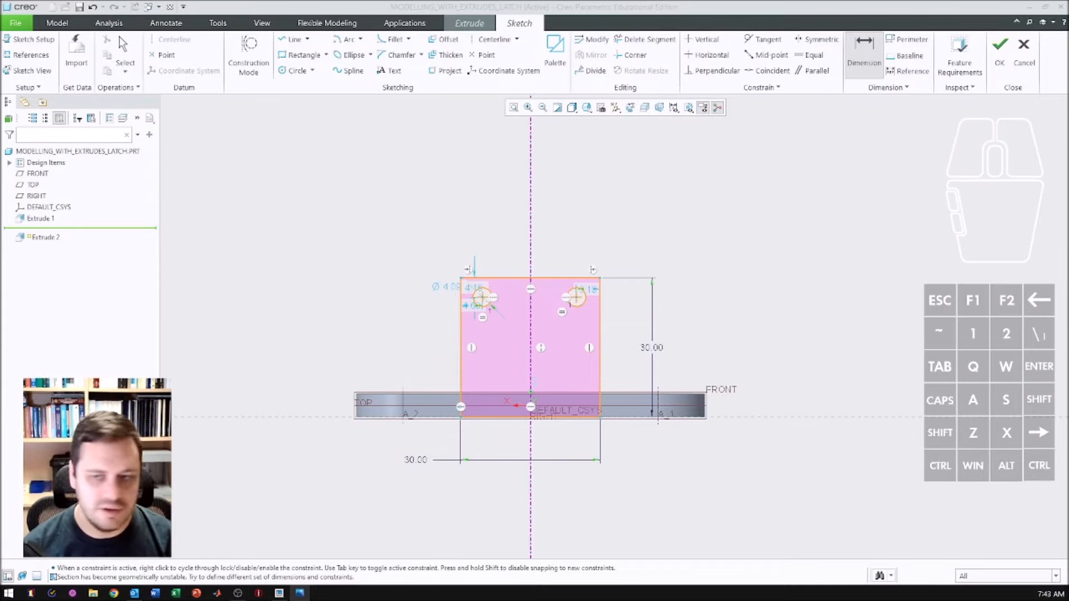
scroll(573, 290, up, 1)
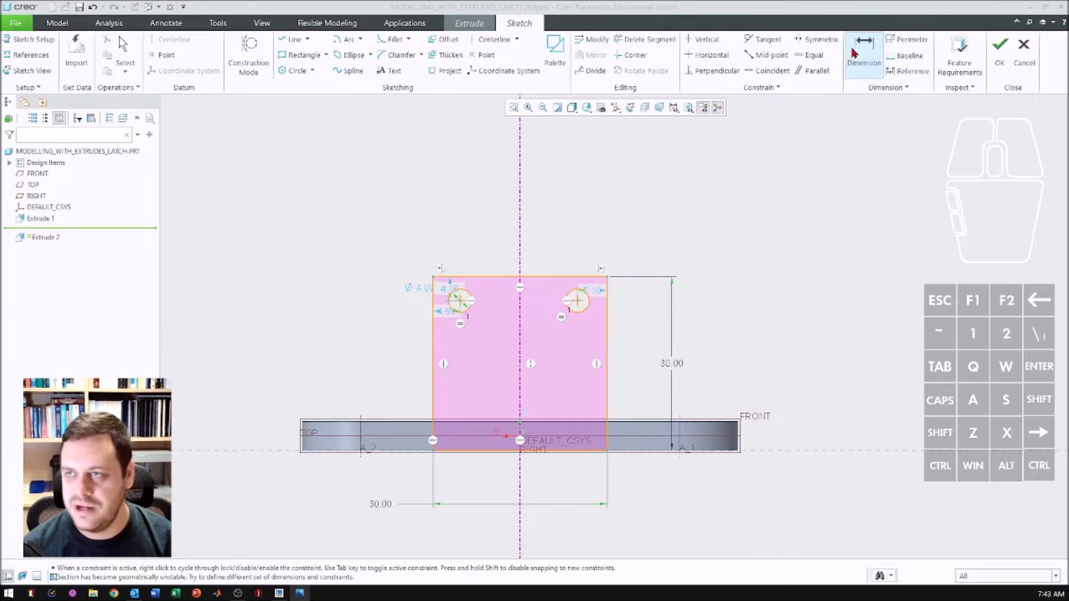
click(578, 303)
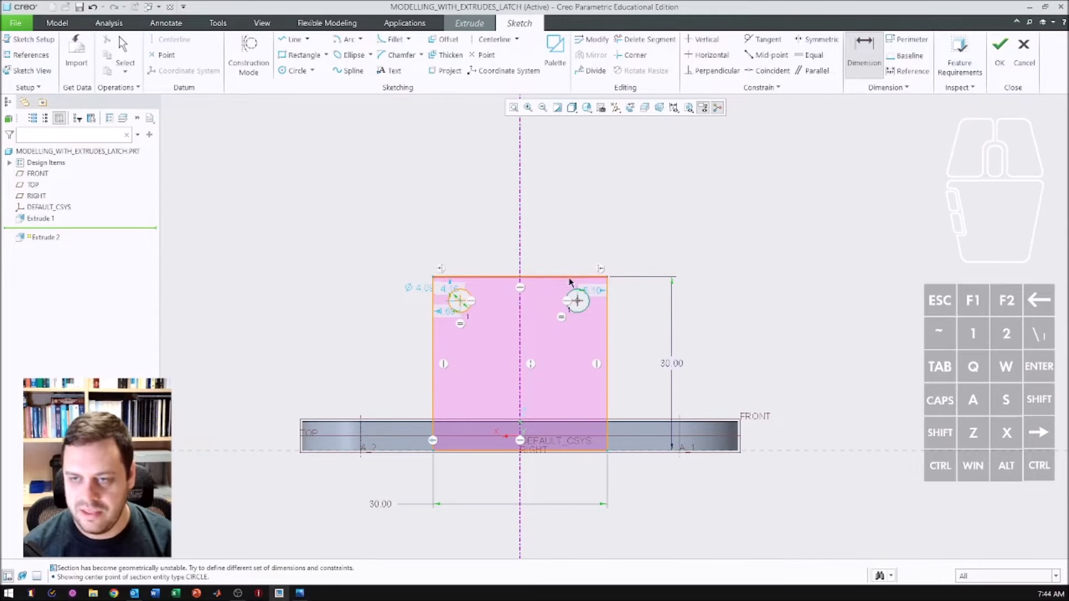
click(571, 278)
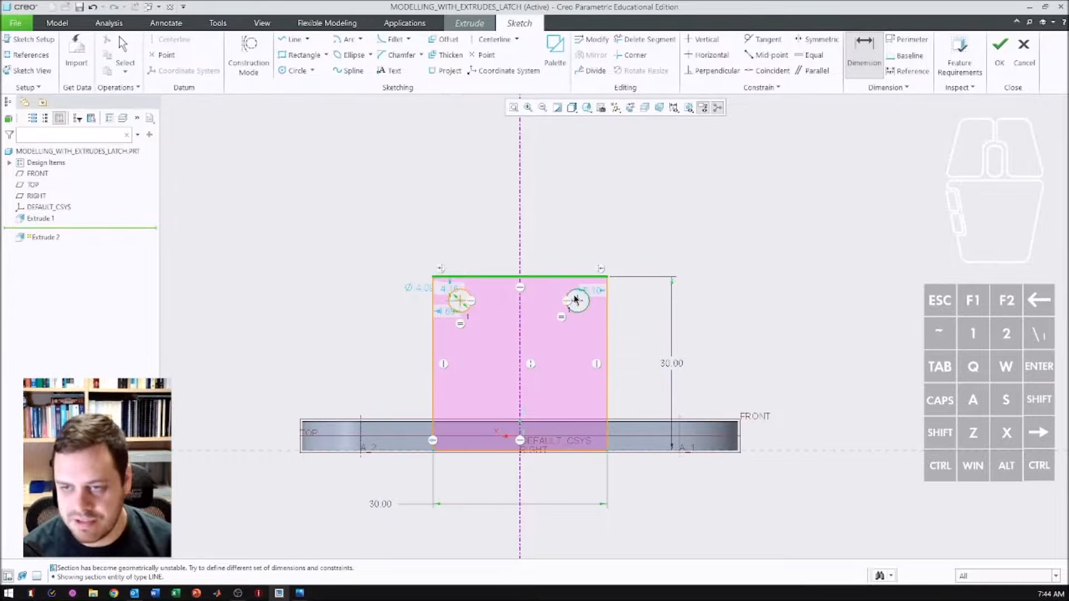
middle_click(625, 291)
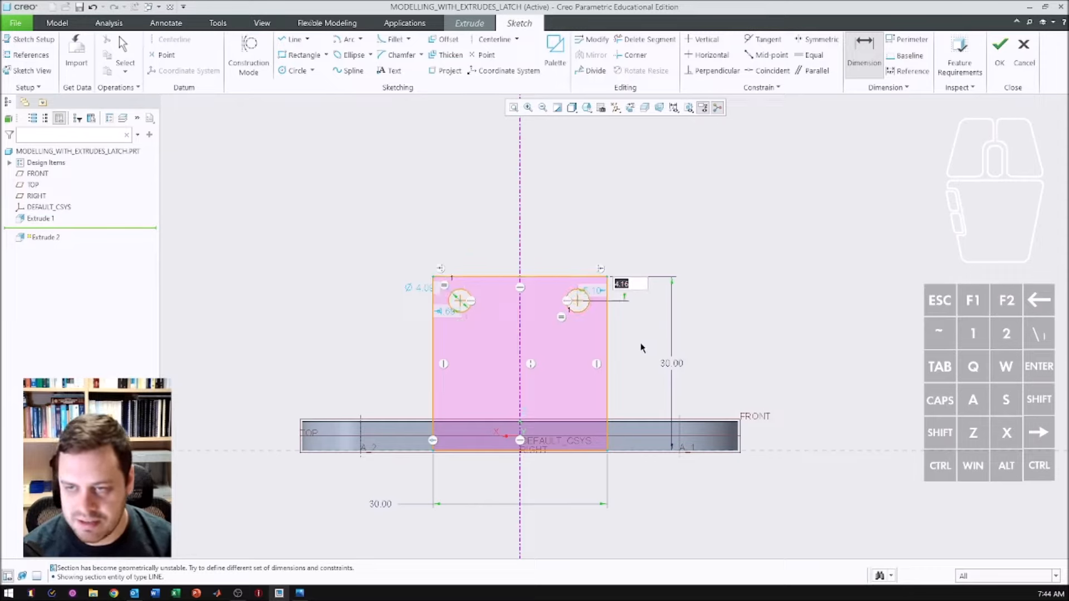
text(5)
key(Return)
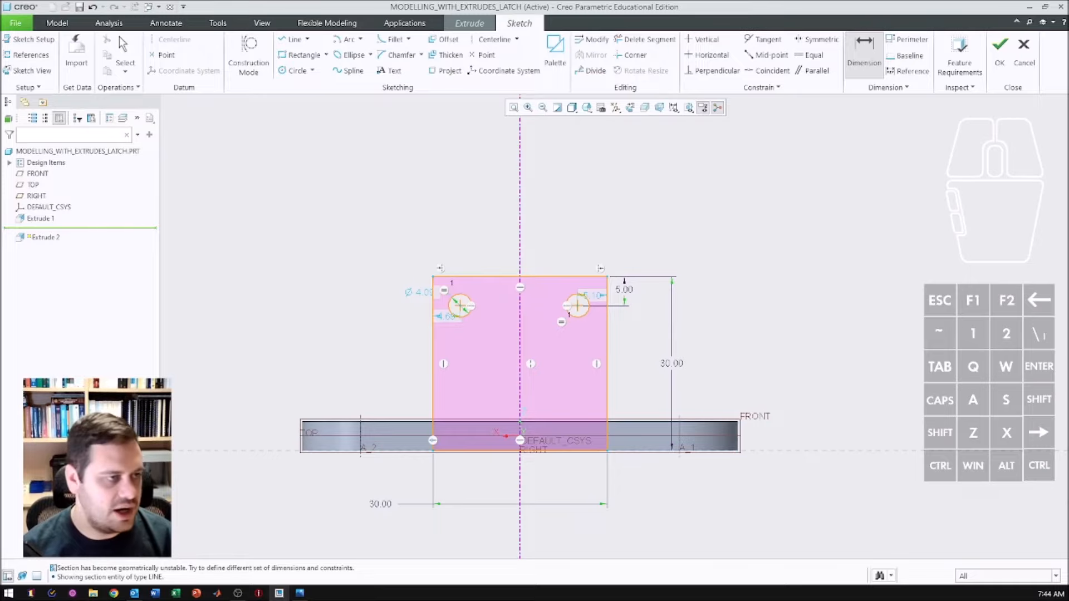
- Check the hole spacing in the Latch.png drawing and dimension the right circle's center 10 from the vertical centerline
mouse_move(0, 228)
mouse_down()
mouse_move(415, 133)
mouse_move(400, 123)
mouse_up()
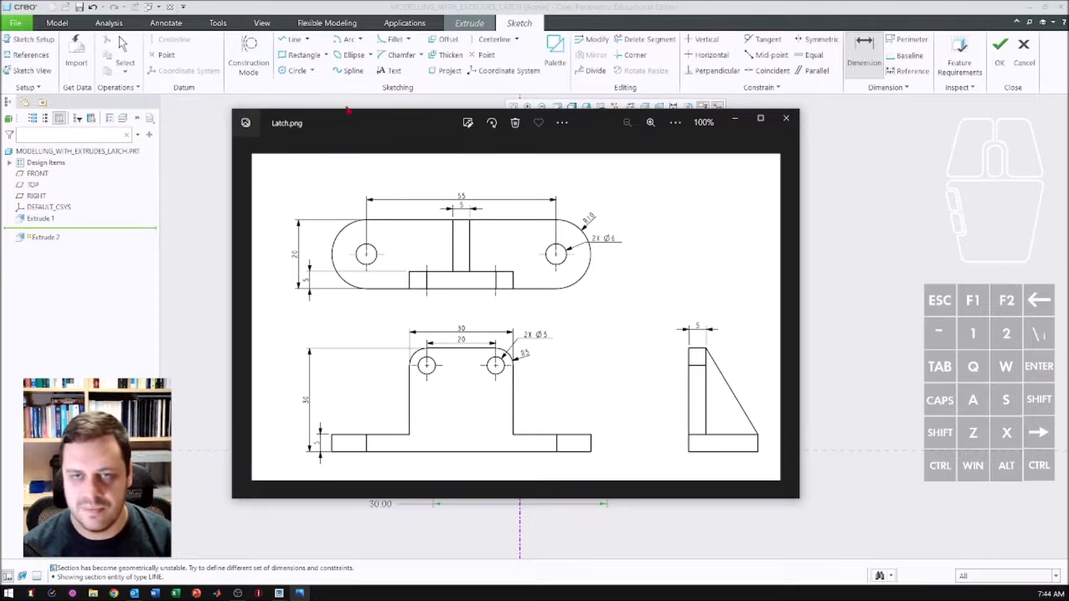
drag(372, 127, 0, 111)
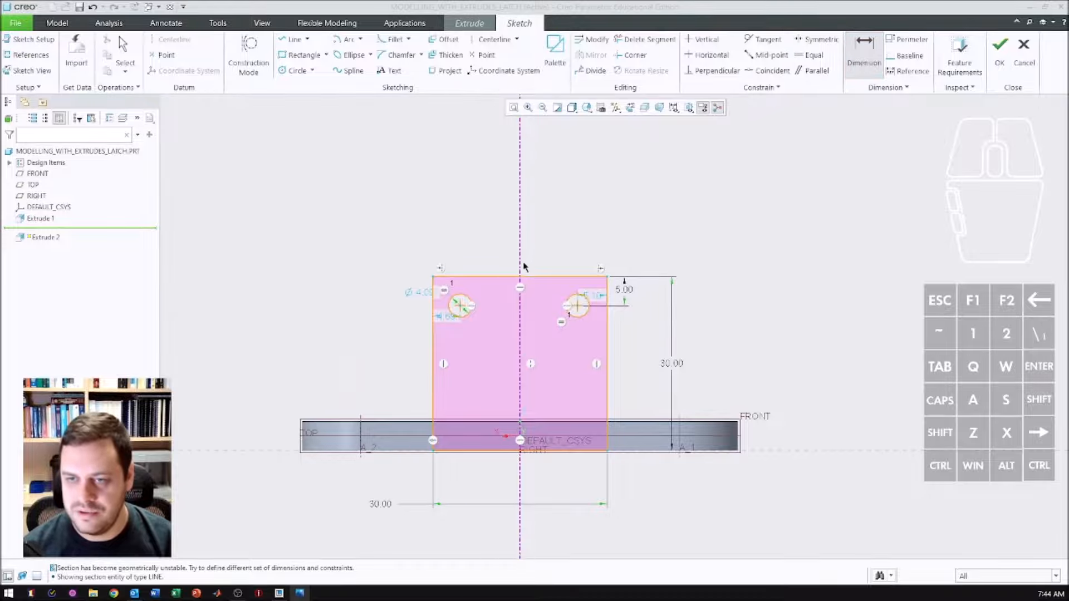
click(520, 300)
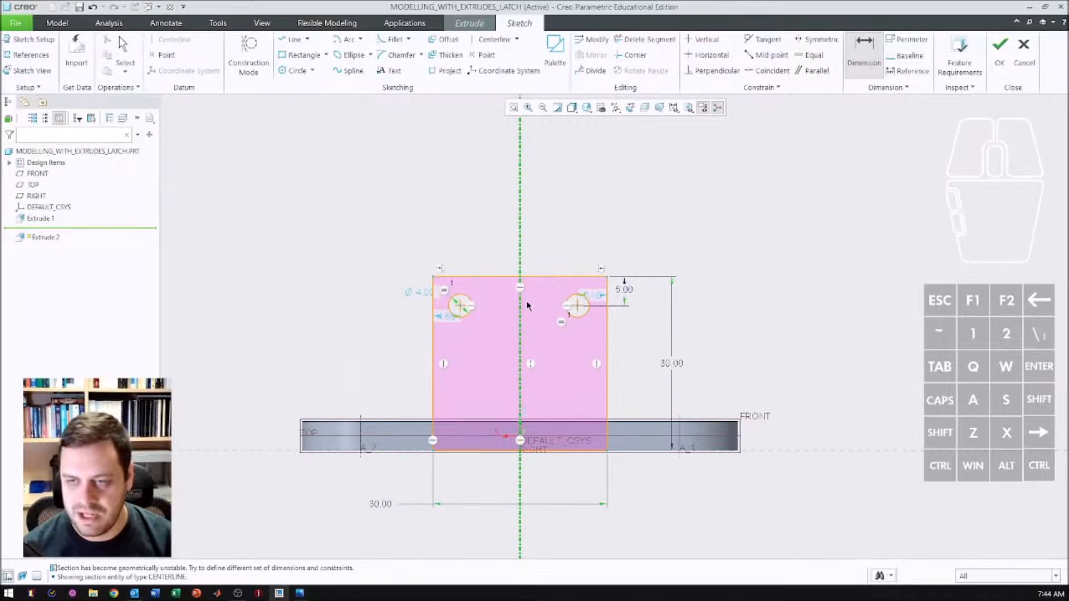
click(579, 307)
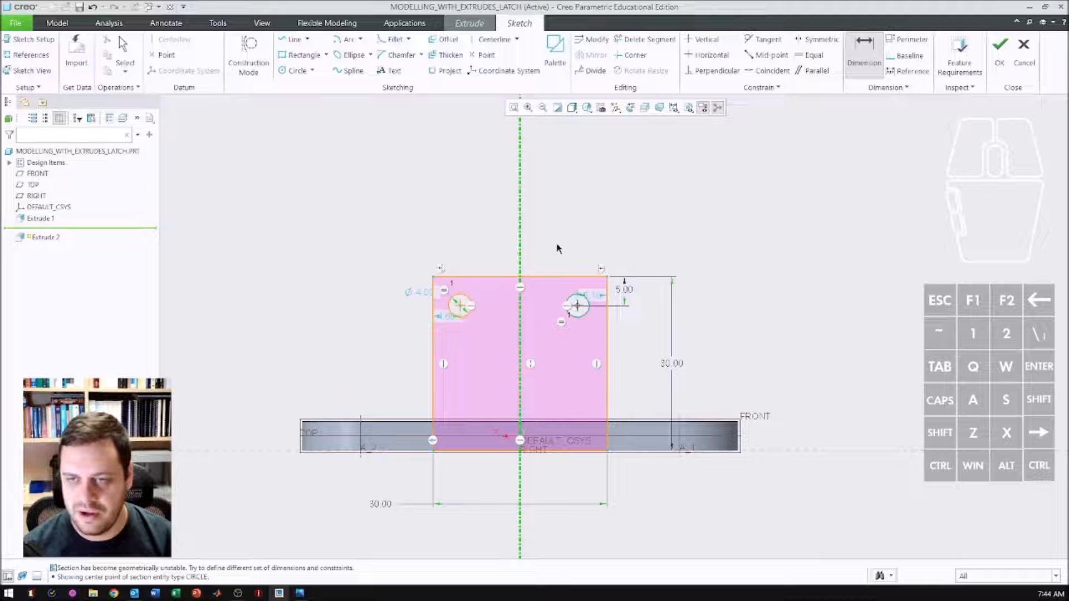
middle_click(546, 246)
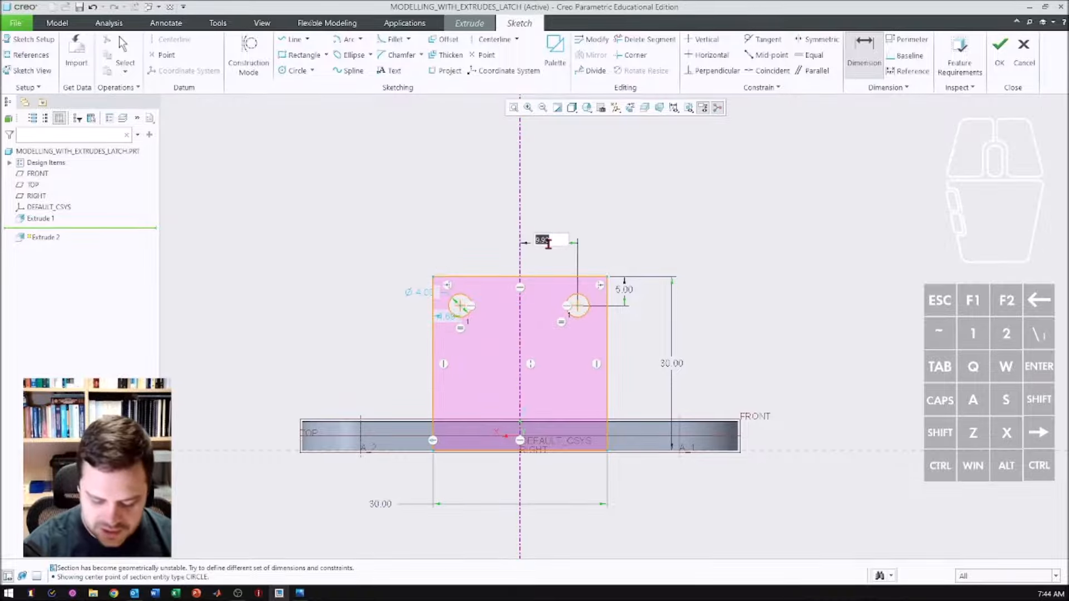
text(10)
key(Return)
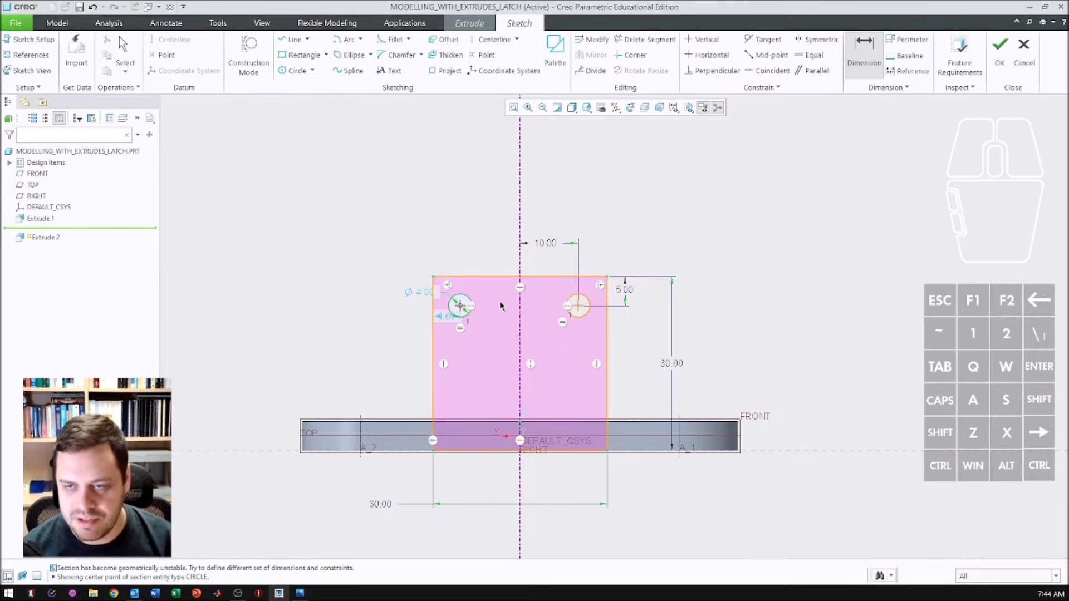
- Dimension the left circle's center 10 from the vertical centerline and set the equal circles' diameter to 5
click(520, 267)
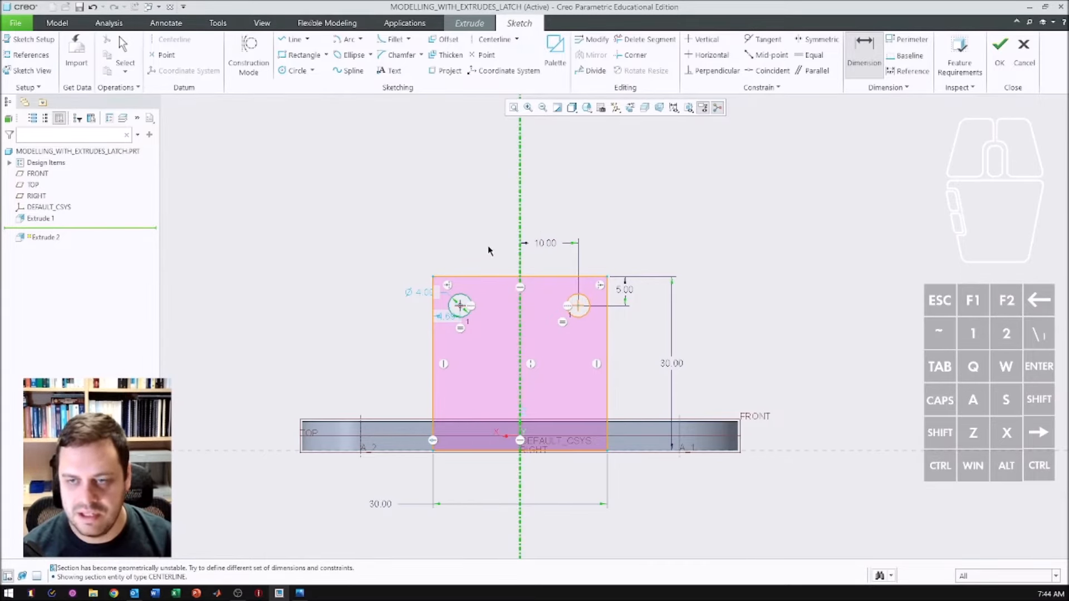
middle_click(488, 245)
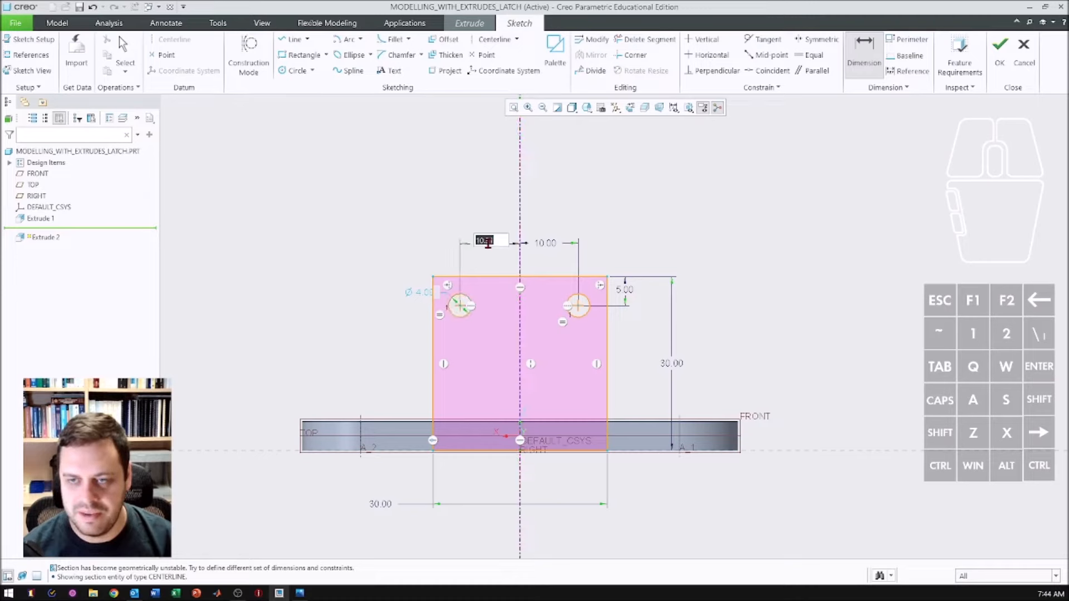
text(10)
key(Return)
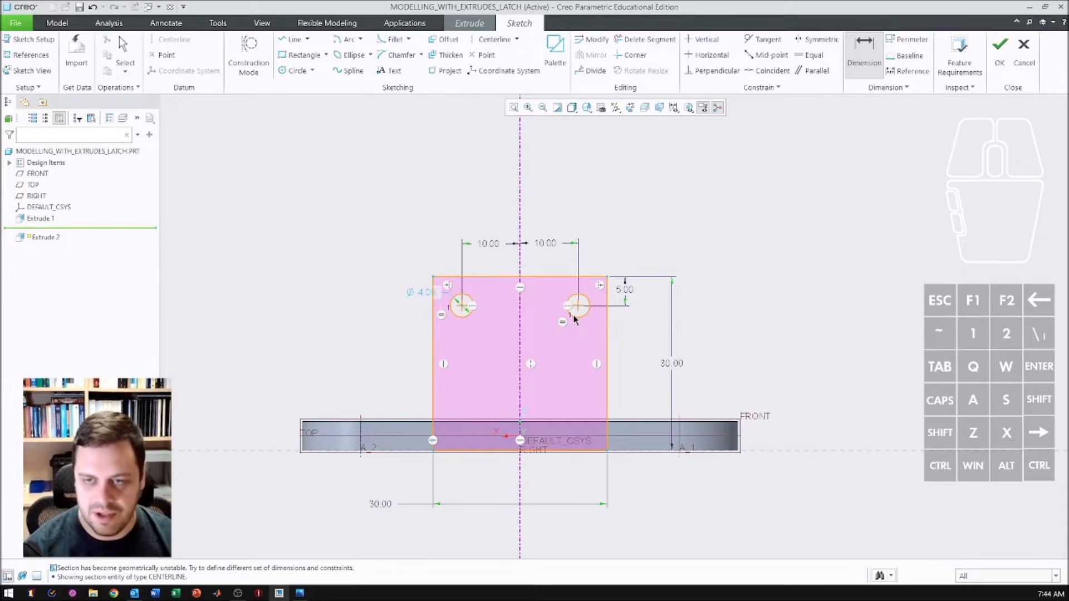
double_click(422, 295)
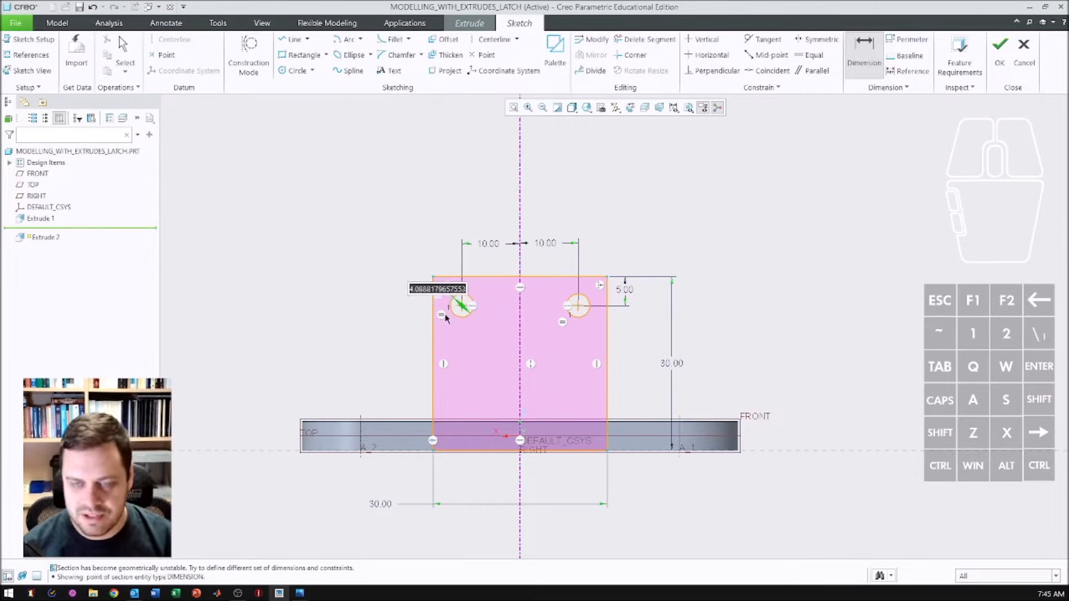
text(5)
key(Return)
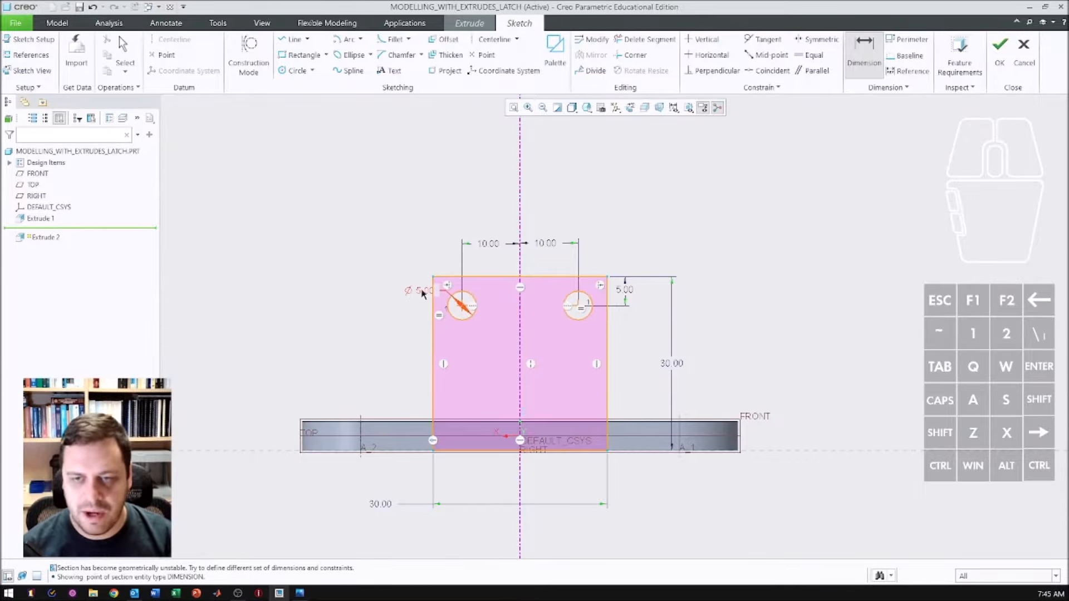
- Fillet the rectangle's upper-left corner with radius 5 as in the Latch.png drawing and place the radius dimension clear of the profile
mouse_move(231, 600)
mouse_down()
mouse_move(314, 131)
mouse_move(300, 121)
mouse_up()
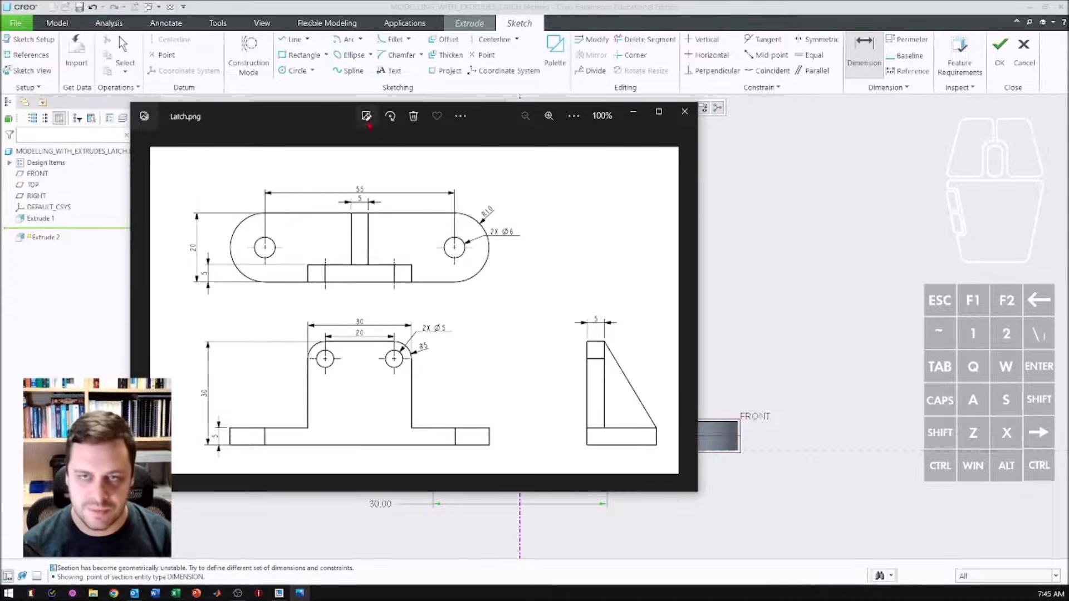
click(134, 594)
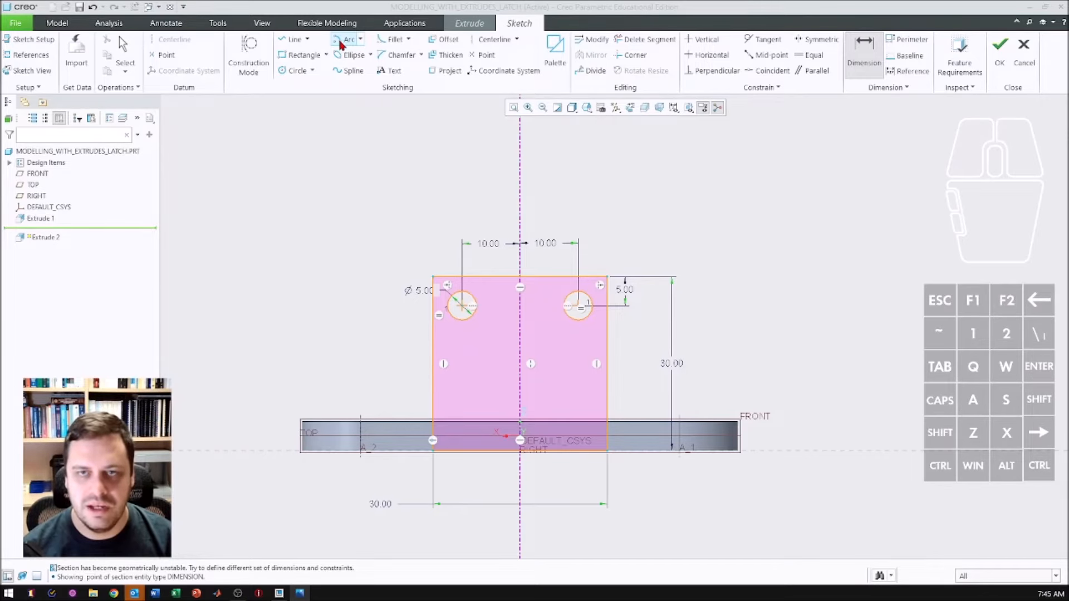
click(393, 41)
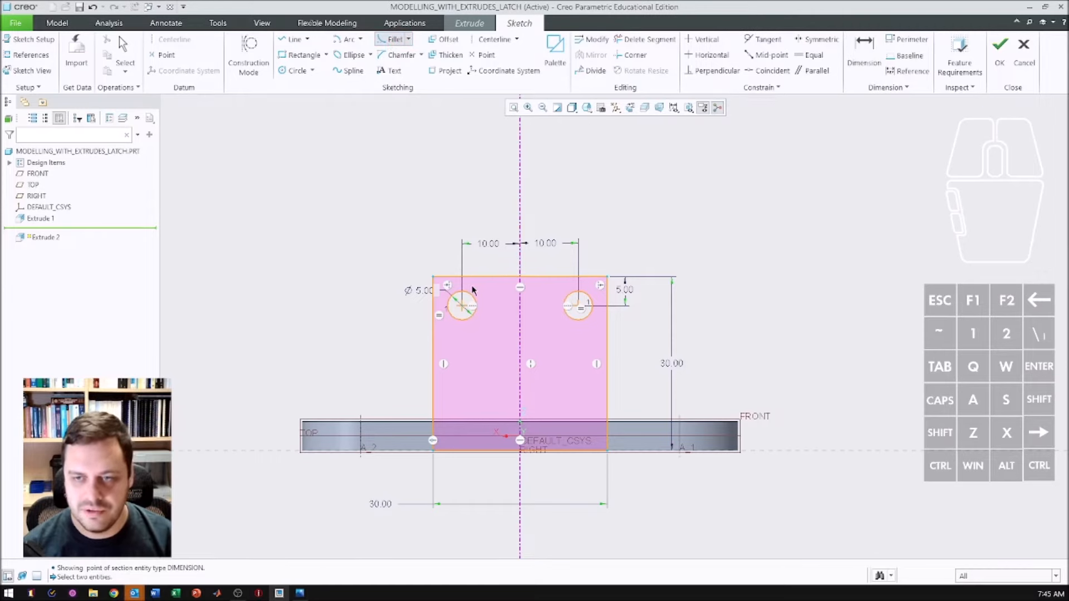
click(471, 276)
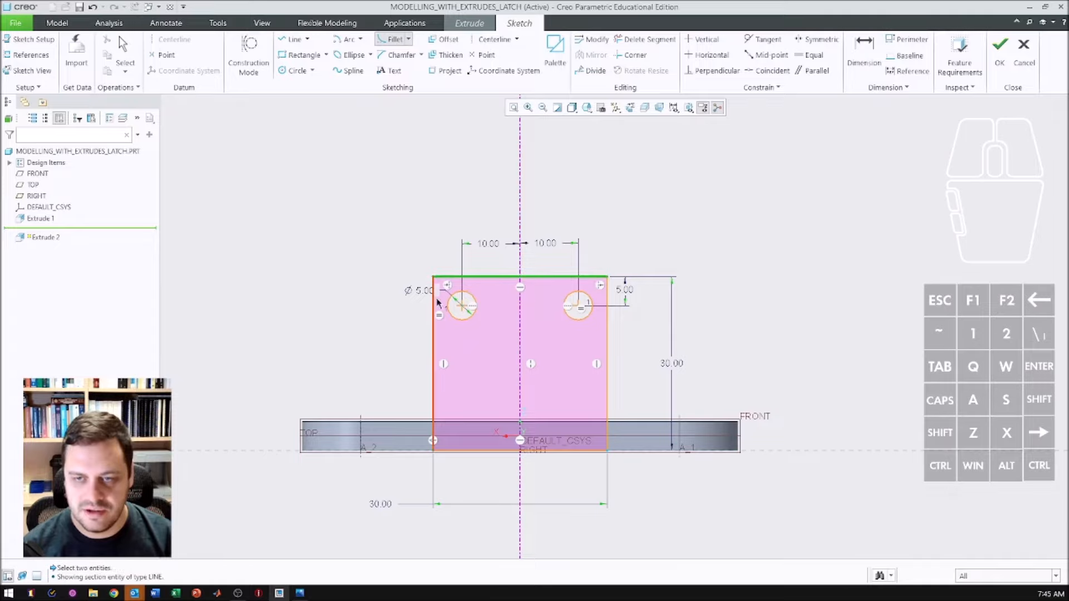
click(433, 332)
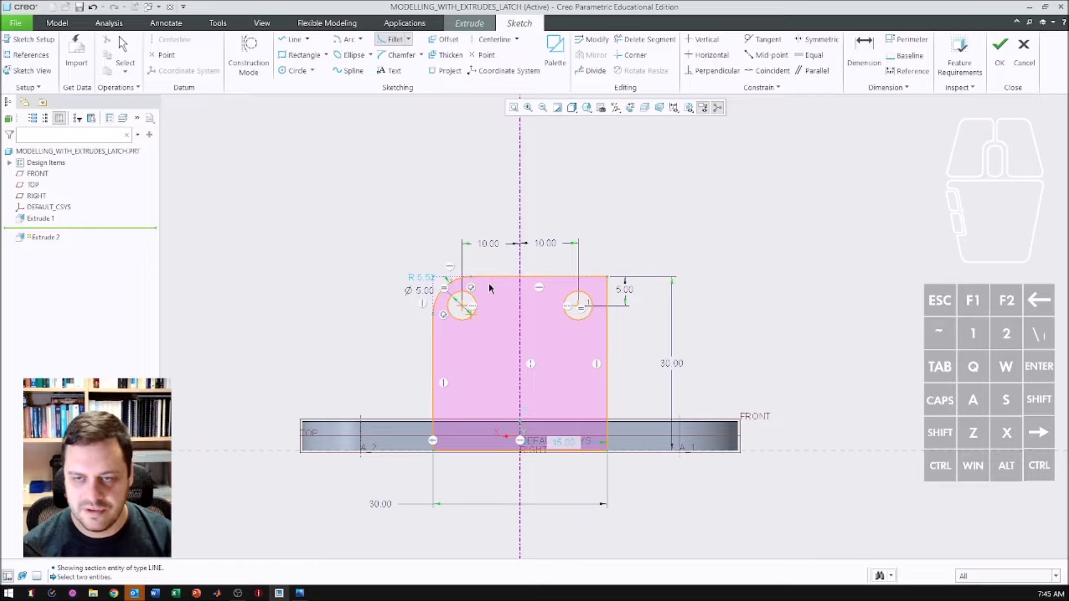
middle_click(429, 279)
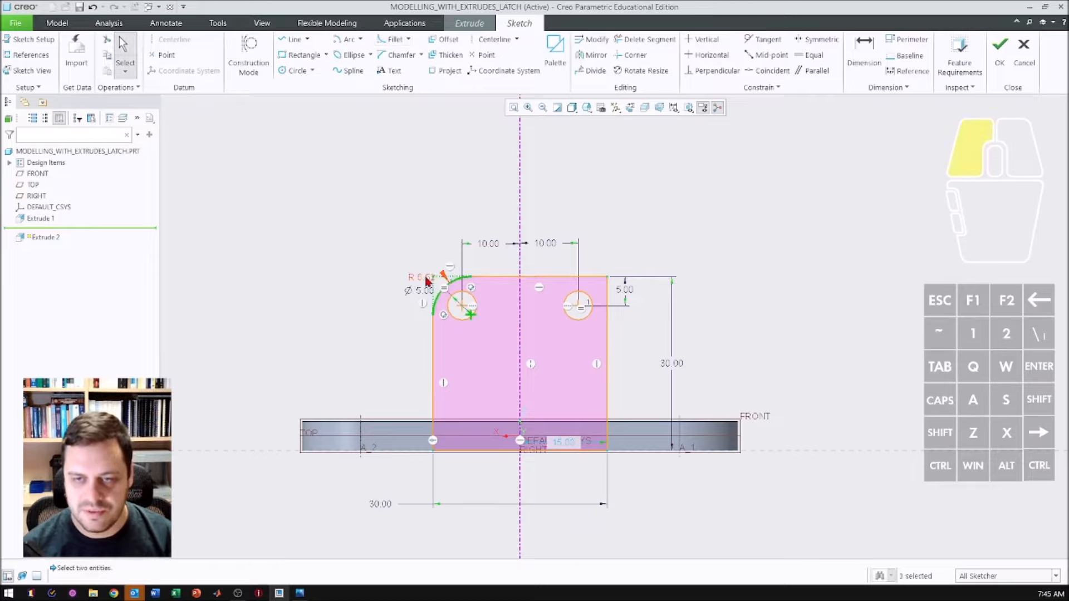
double_click(427, 278)
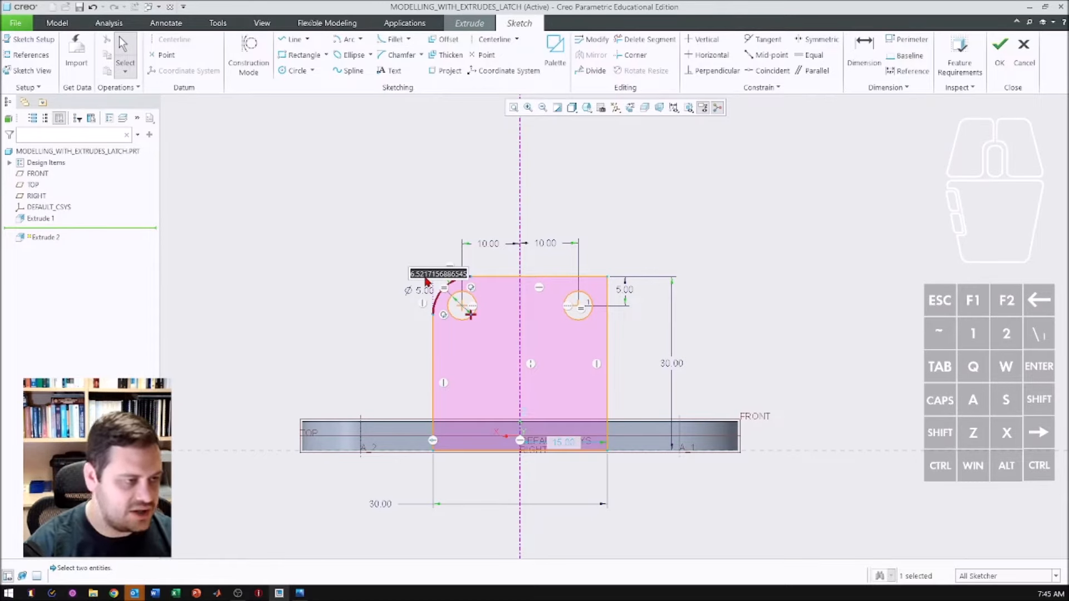
text(5)
key(Return)
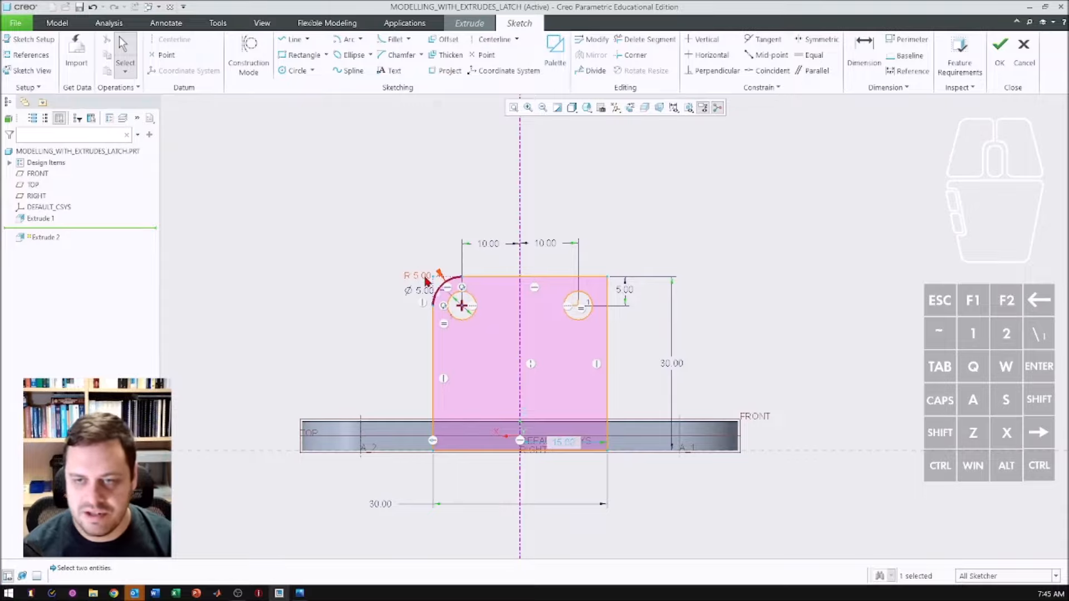
drag(417, 277, 399, 248)
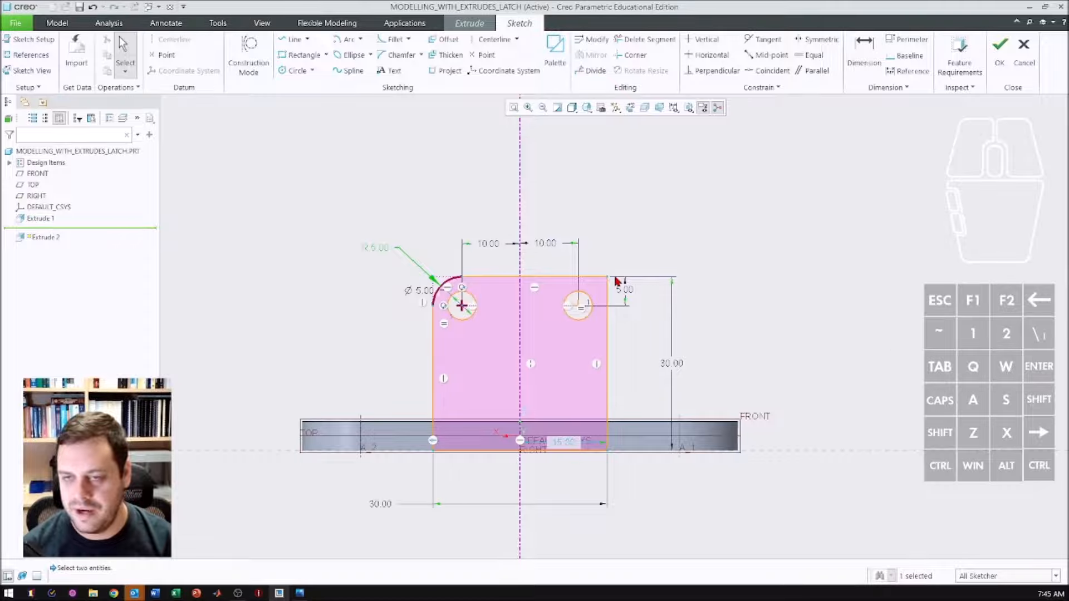
- Finish the plate sketch, check the plate's position in the Latch.png drawing, and flip the extrusion direction inward over the base plate
click(1000, 50)
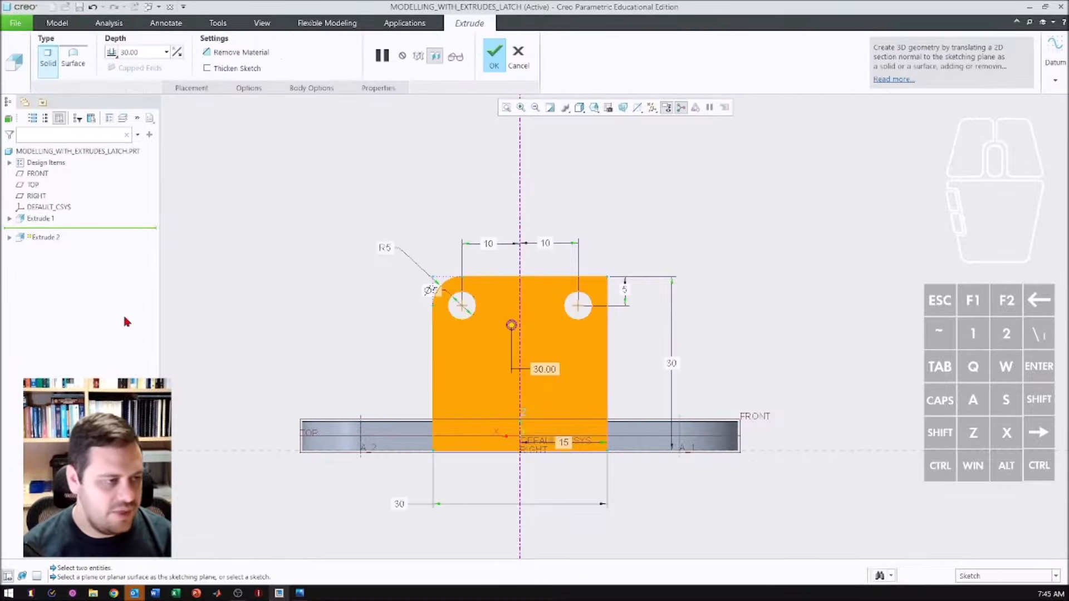
scroll(576, 406, up, 2)
mouse_move(576, 407)
middle_down()
mouse_move(488, 418)
mouse_move(514, 411)
middle_up()
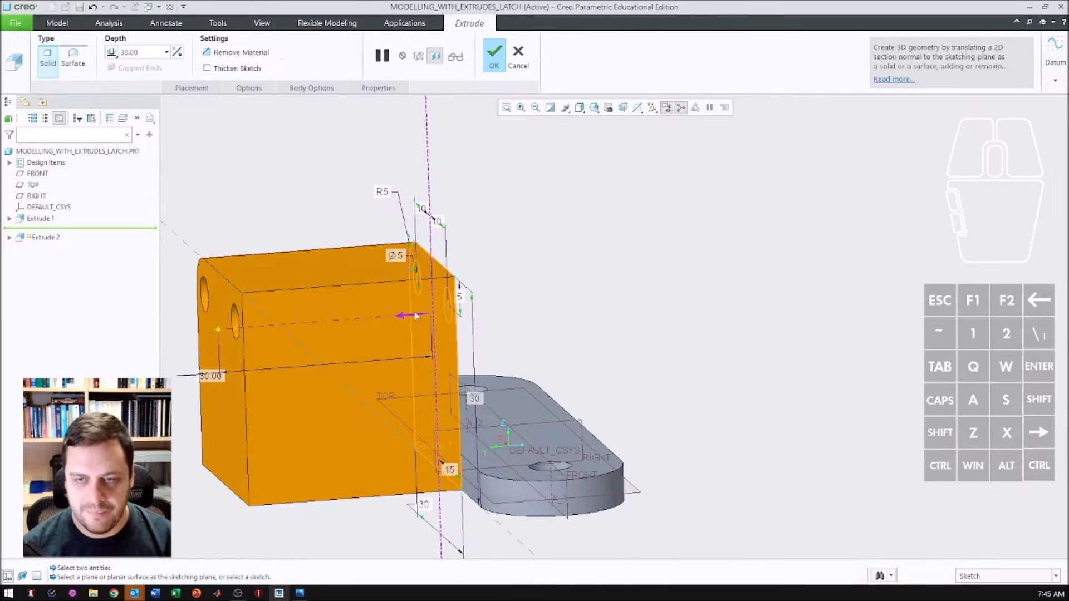
drag(0, 223, 345, 119)
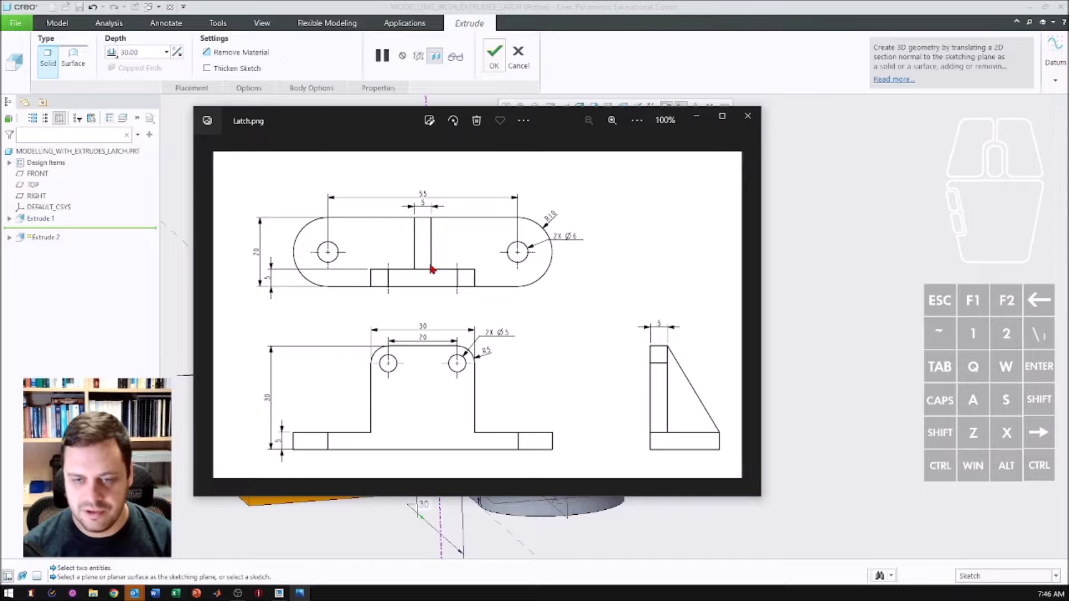
drag(629, 120, 0, 167)
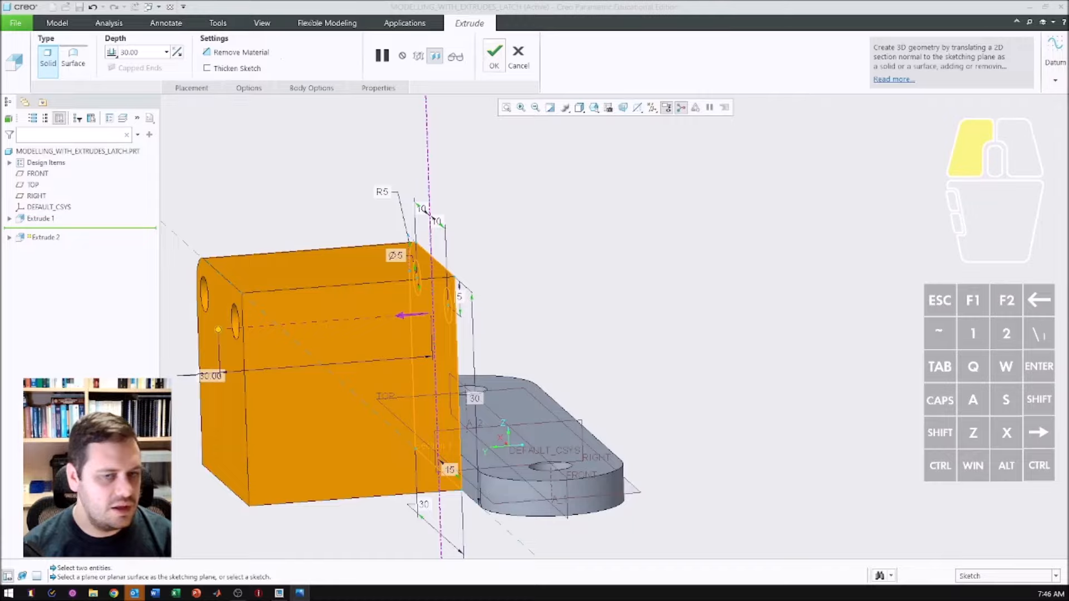
click(405, 318)
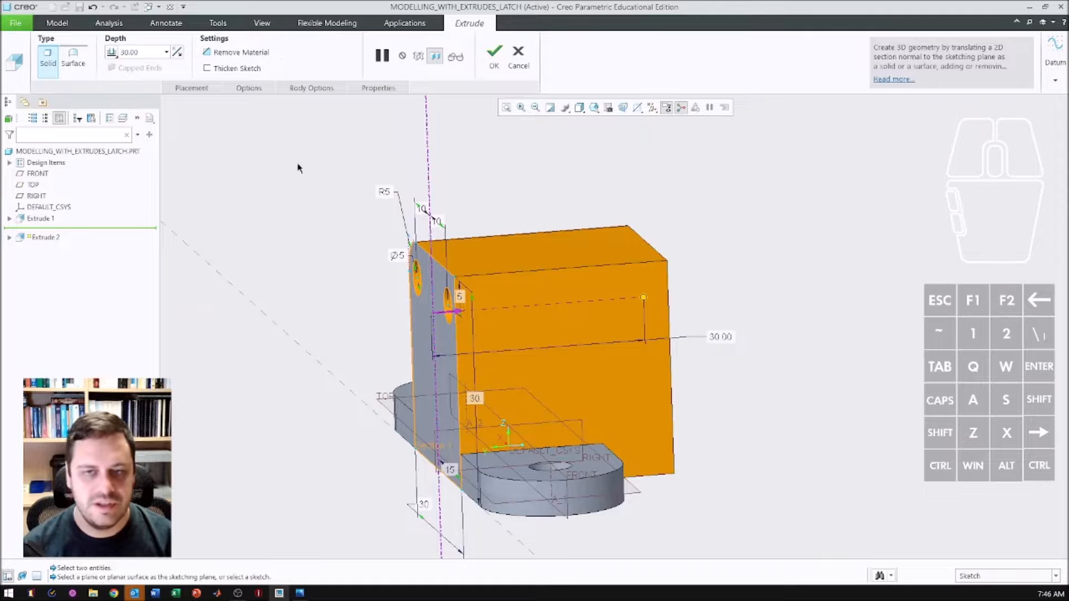
- Set the upright plate's extrusion depth to 5 and complete the feature
click(146, 52)
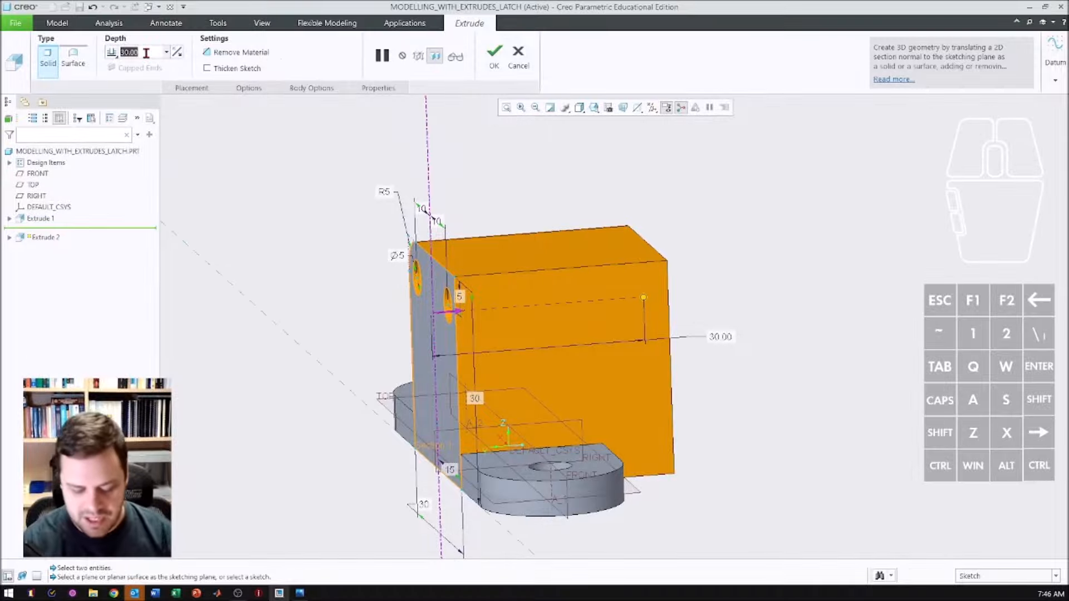
text(5)
key(Return)
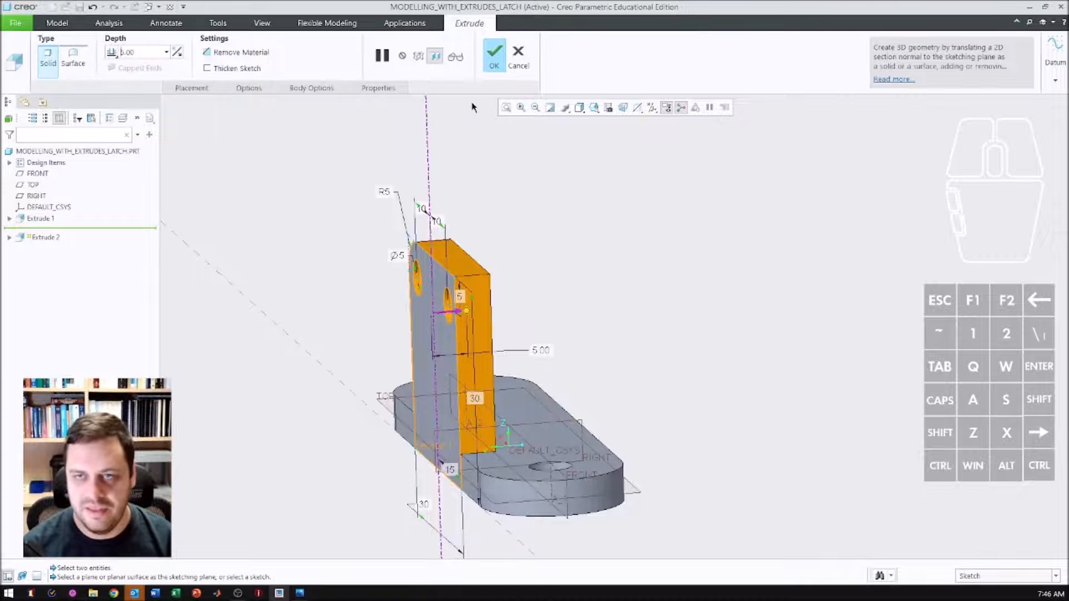
click(494, 58)
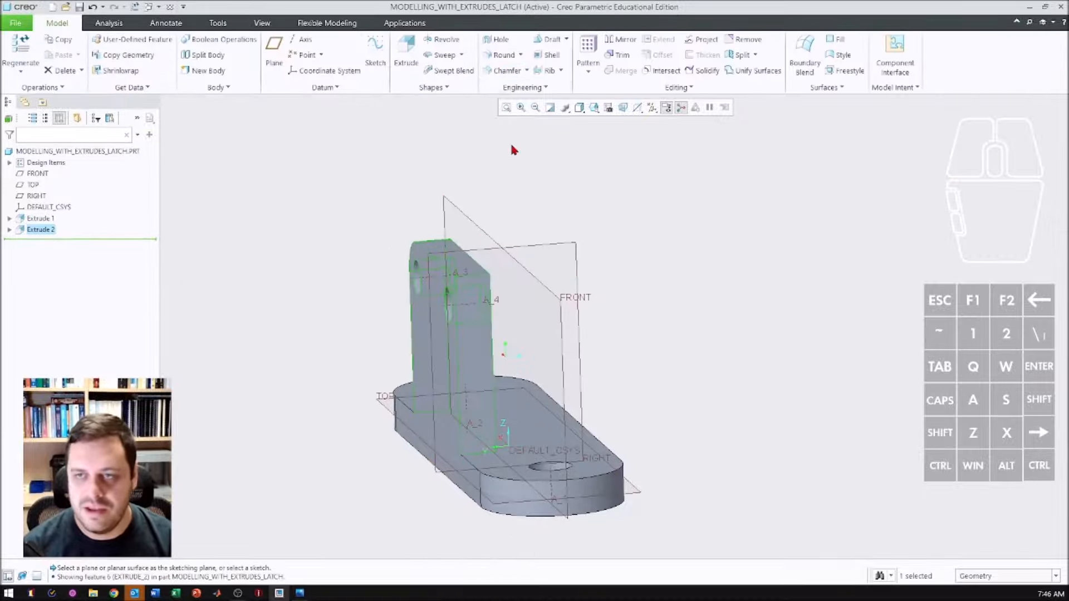
- Round the upright plate's remaining sharp upper corner edge with a radius of 5
middle_drag(434, 287, 463, 367)
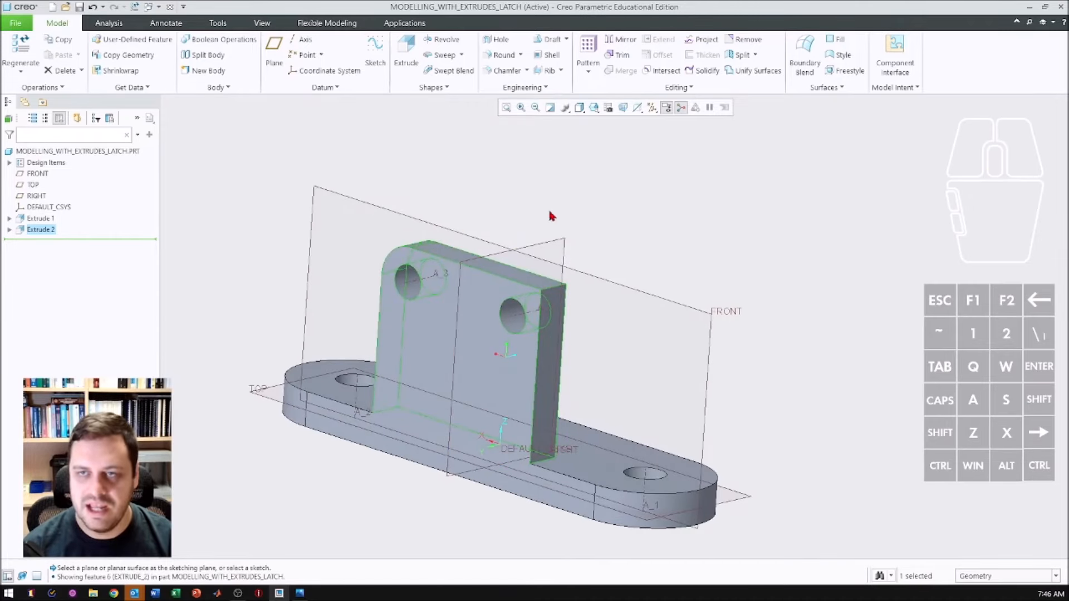
click(502, 55)
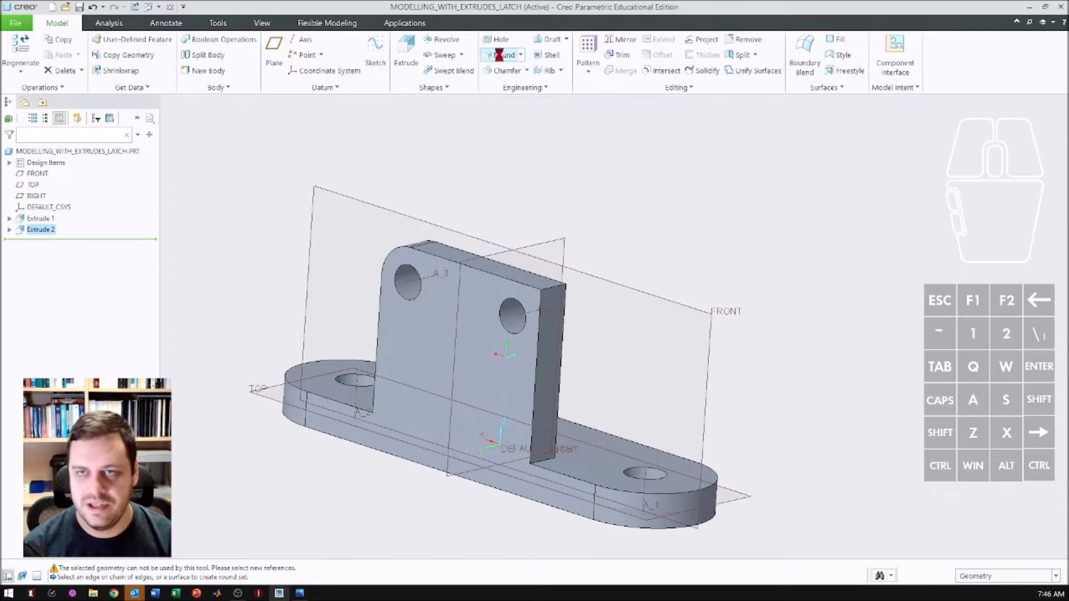
click(550, 293)
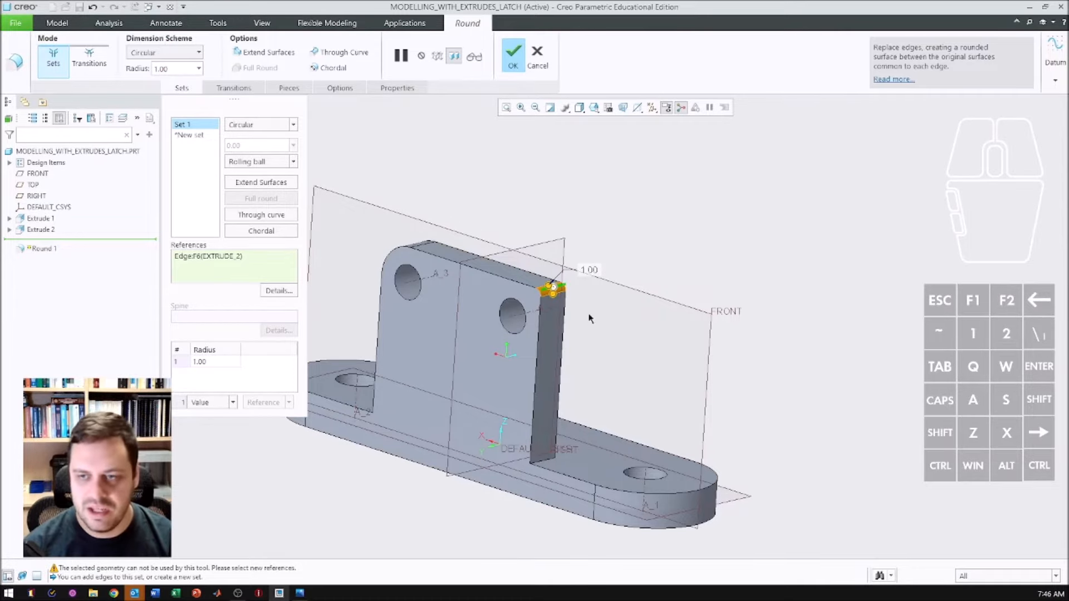
double_click(165, 69)
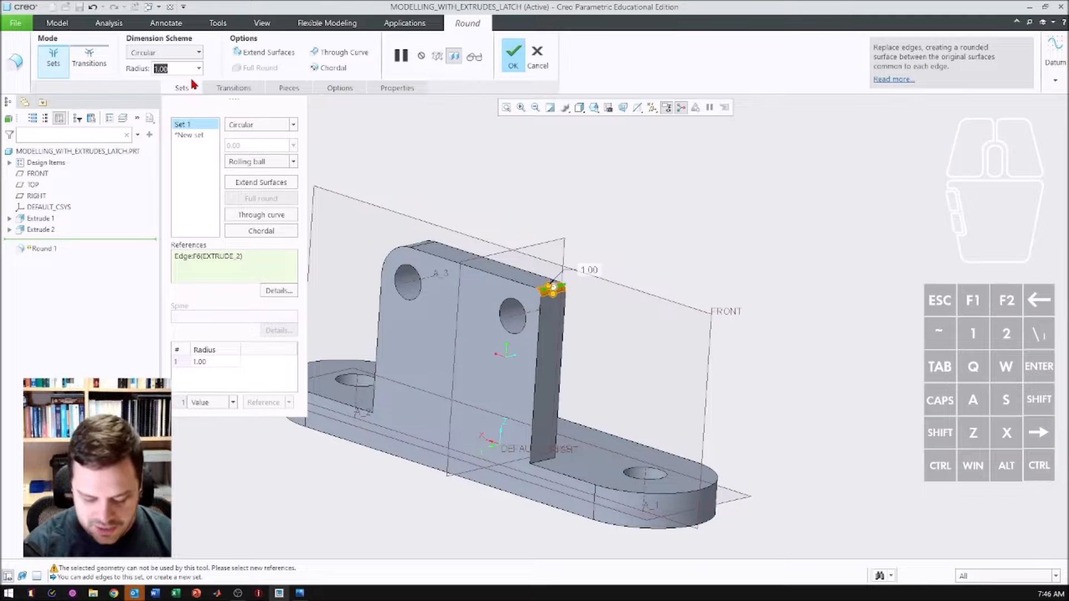
text(5)
key(Return)
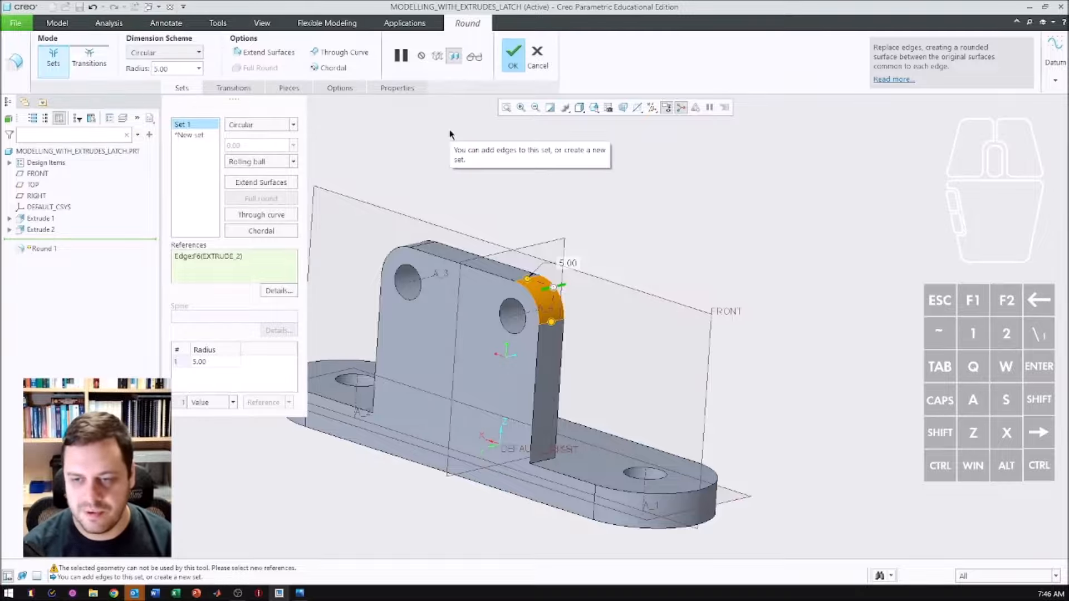
click(514, 55)
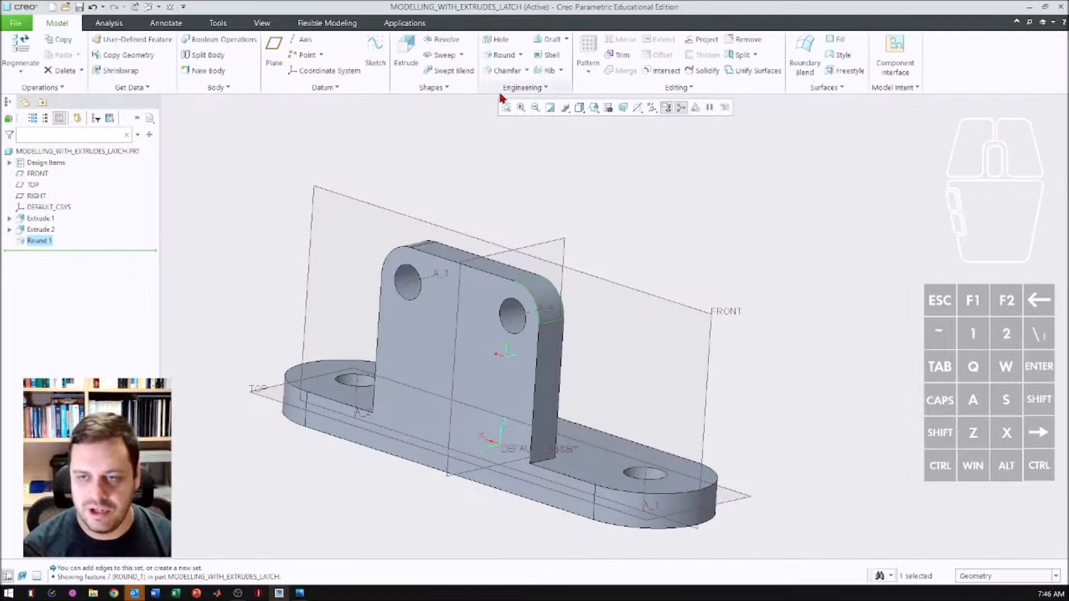
scroll(440, 316, down, 3)
middle_drag(440, 317, 630, 303)
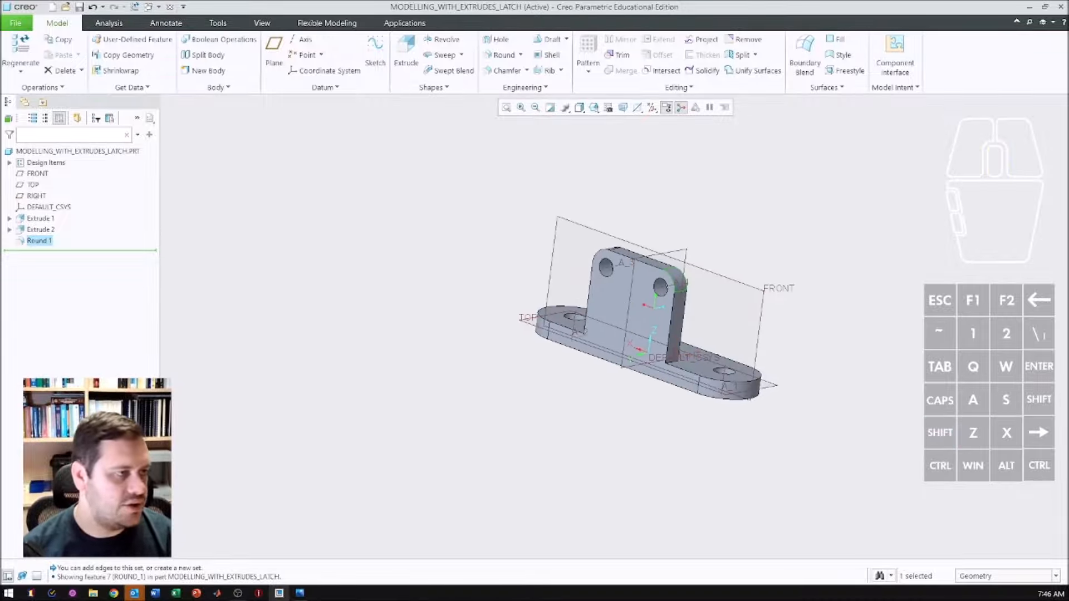
- Check the Latch.png drawing and delete the round feature from the upright plate
drag(0, 153, 255, 135)
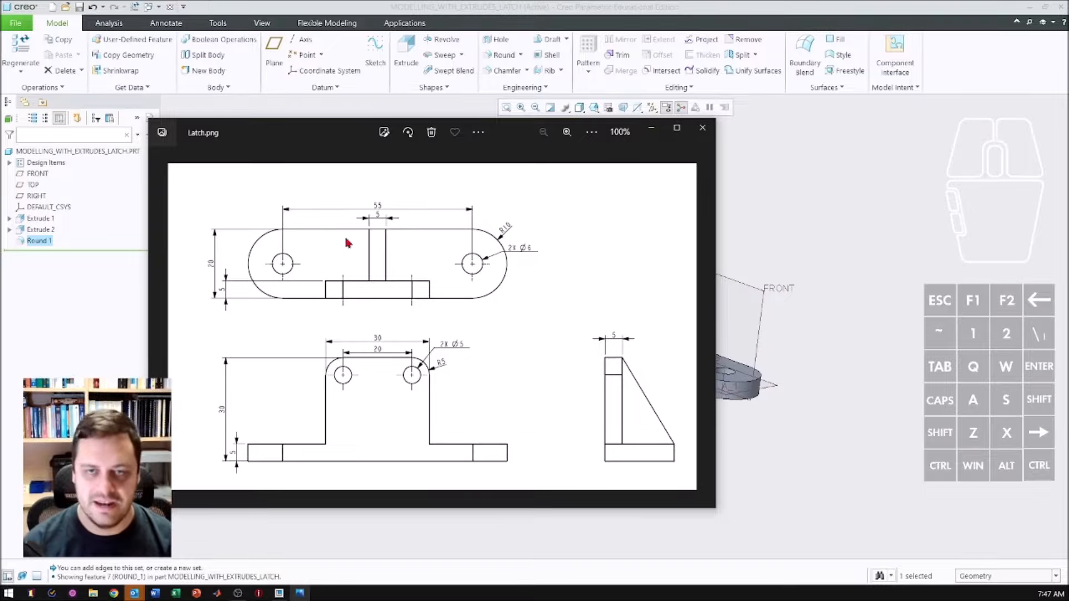
drag(329, 137, 0, 184)
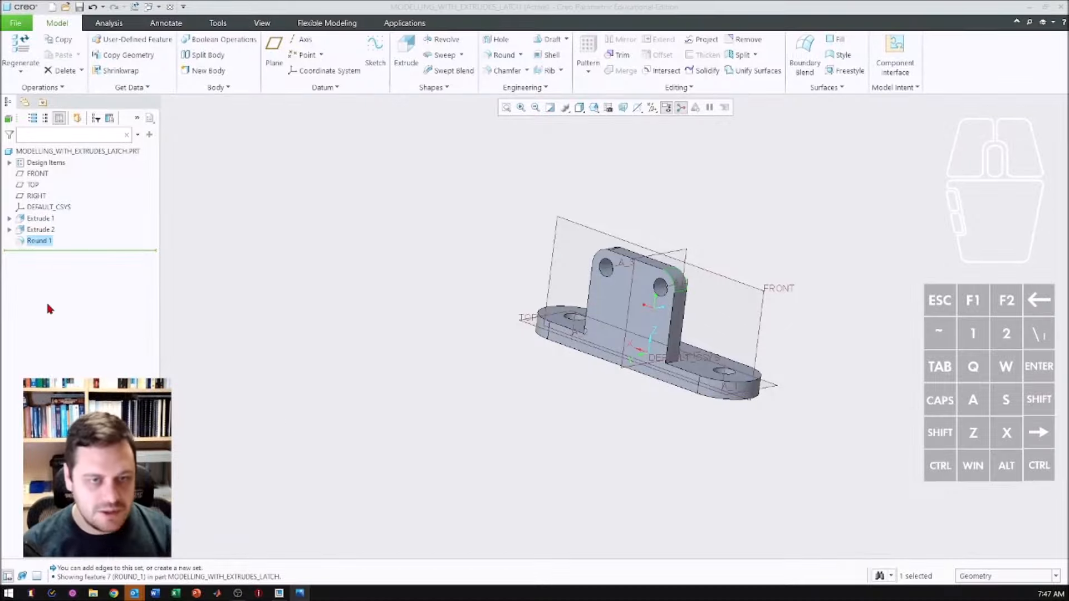
right_click(33, 241)
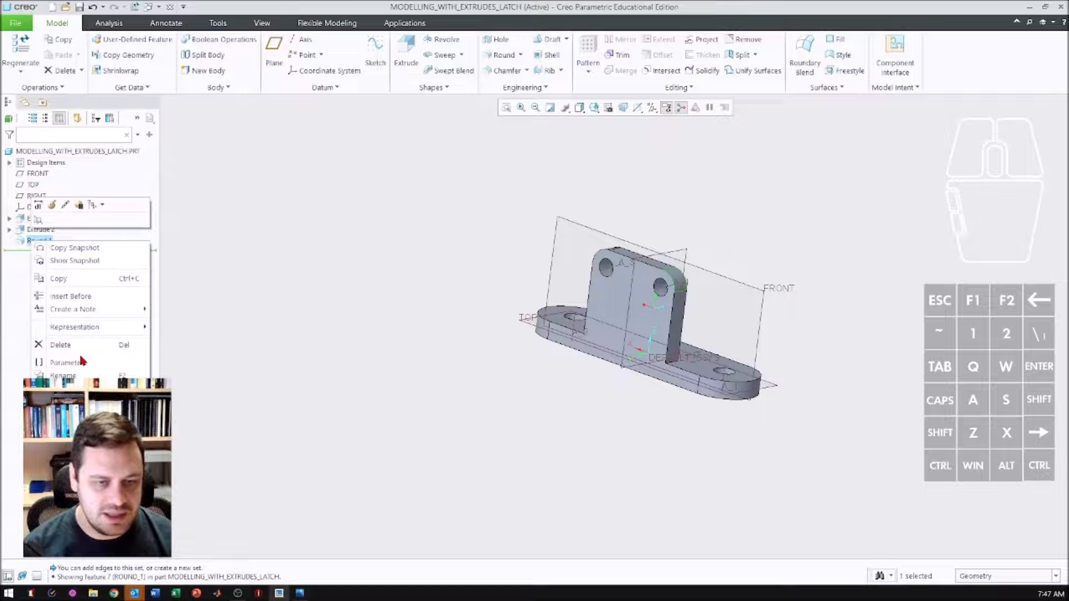
click(55, 345)
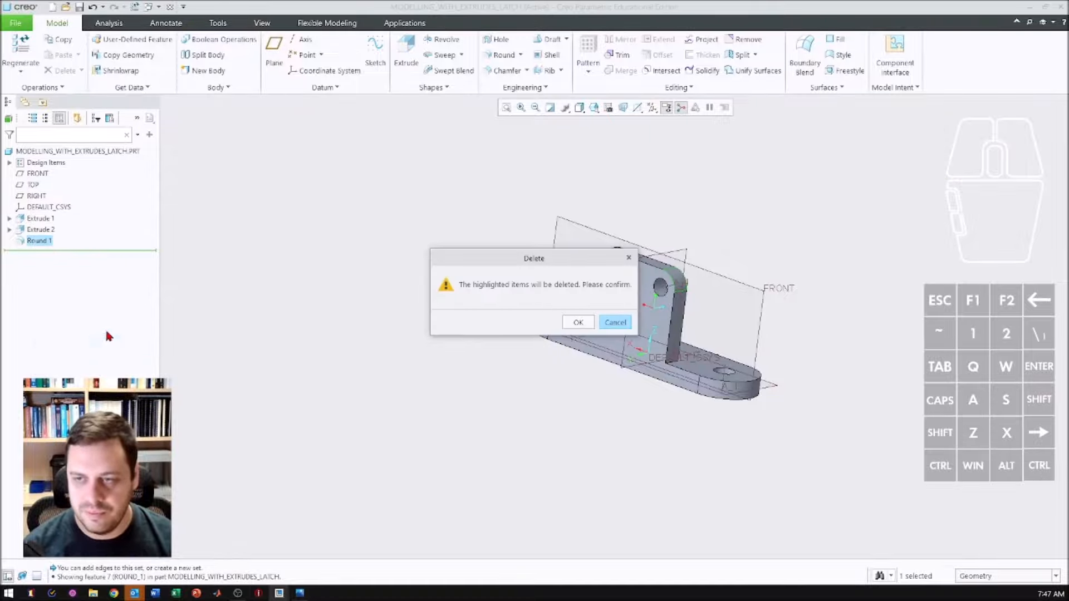
click(579, 323)
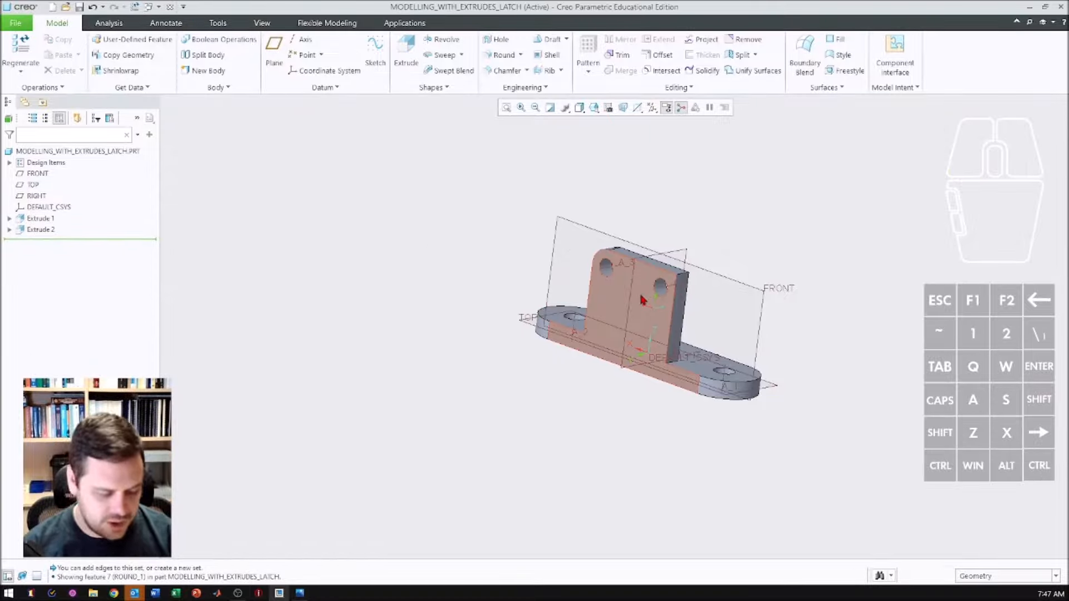
- Open the section sketch of the upright plate's extrusion for editing and delete all of its geometry
shift+middle_drag(643, 300, 581, 299)
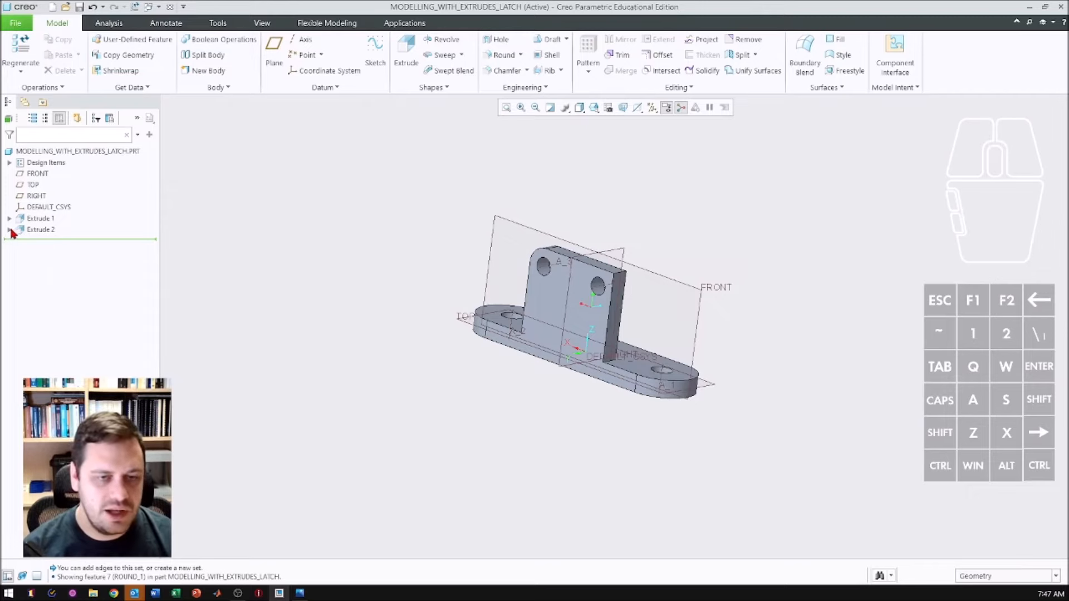
click(9, 230)
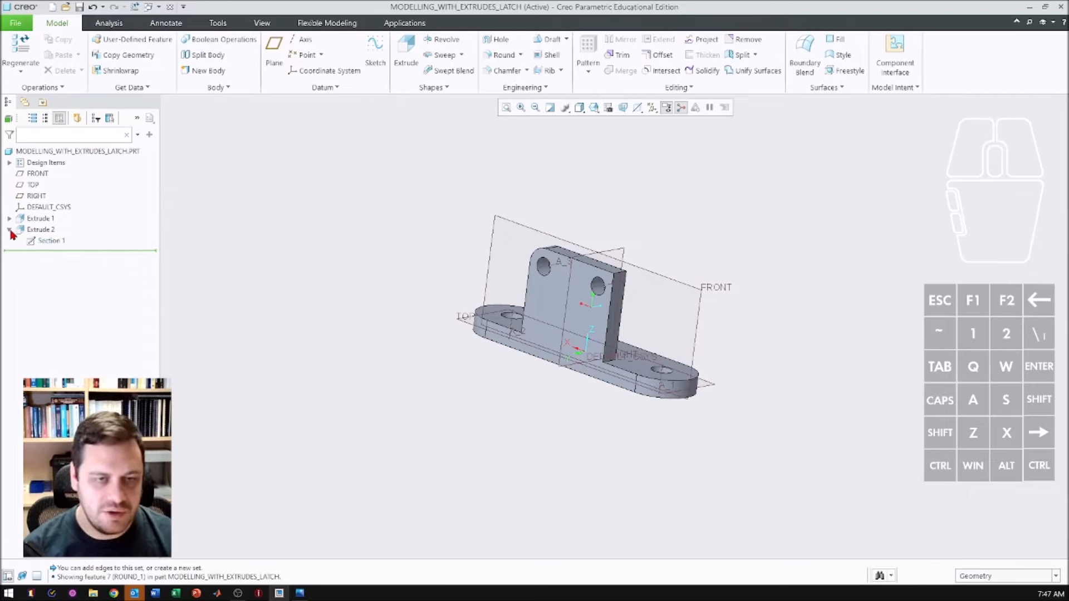
click(56, 243)
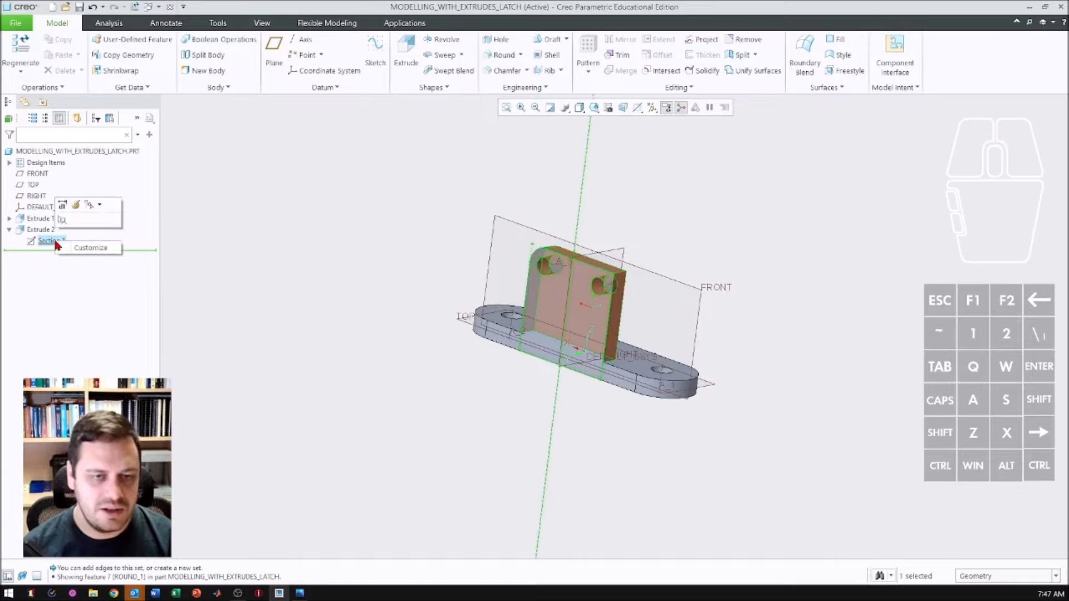
click(77, 209)
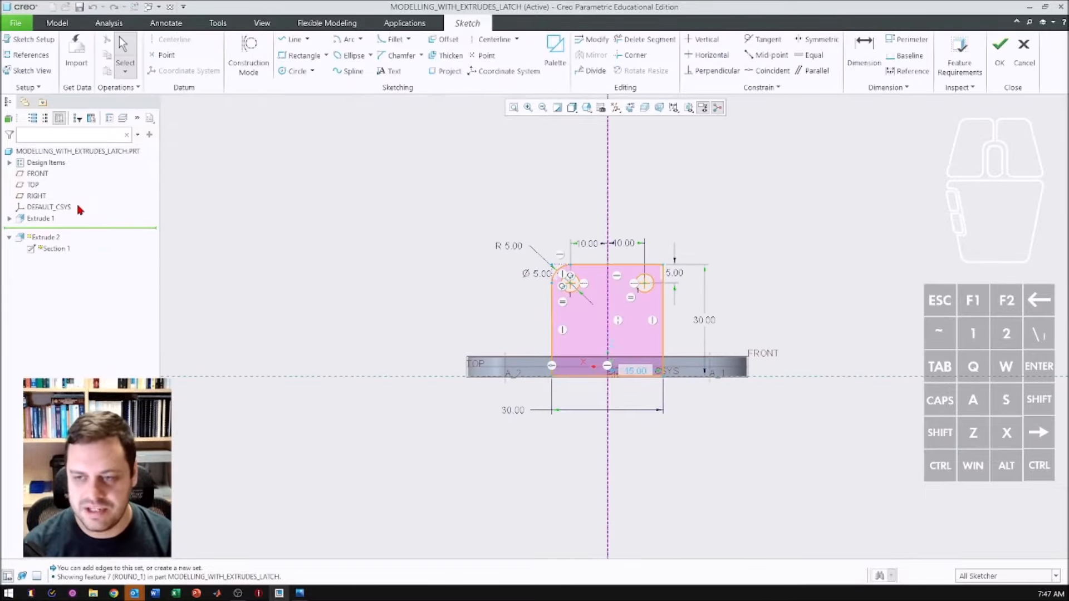
scroll(636, 310, up, 3)
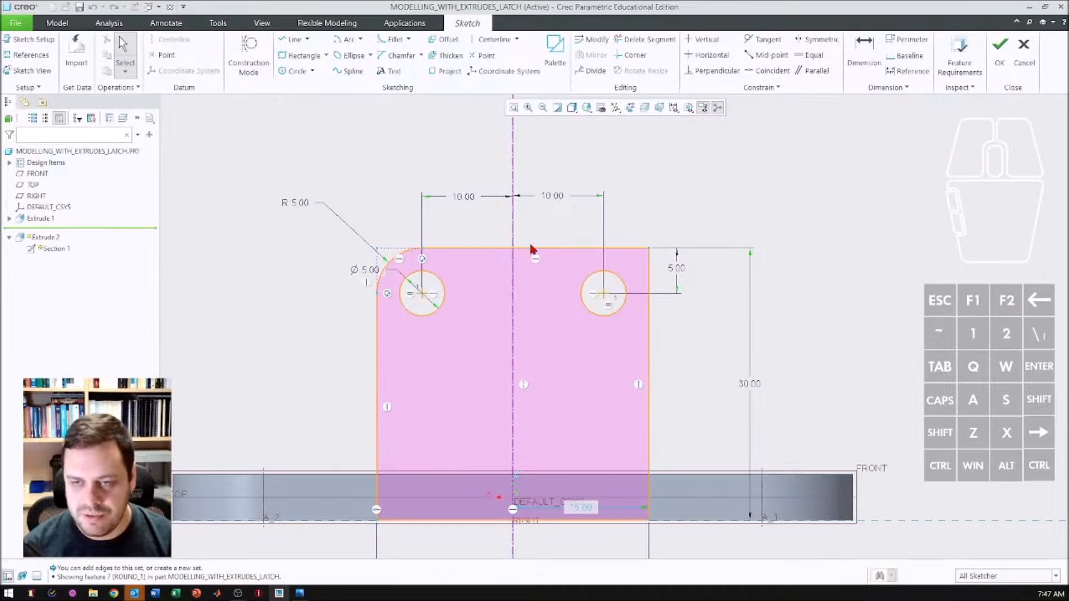
scroll(337, 197, down, 1)
mouse_move(262, 166)
mouse_down()
mouse_move(526, 355)
mouse_move(622, 476)
mouse_up()
key(Delete)
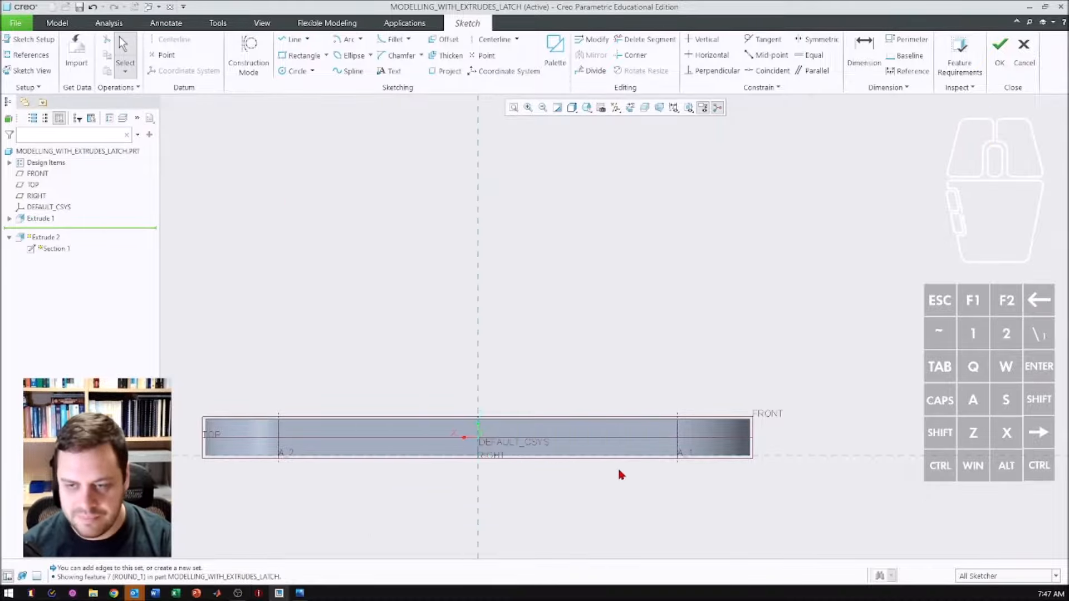
- Draw a vertical centerline along the RIGHT plane reference through the middle of the base plate
click(489, 39)
click(478, 203)
click(482, 286)
middle_click(392, 290)
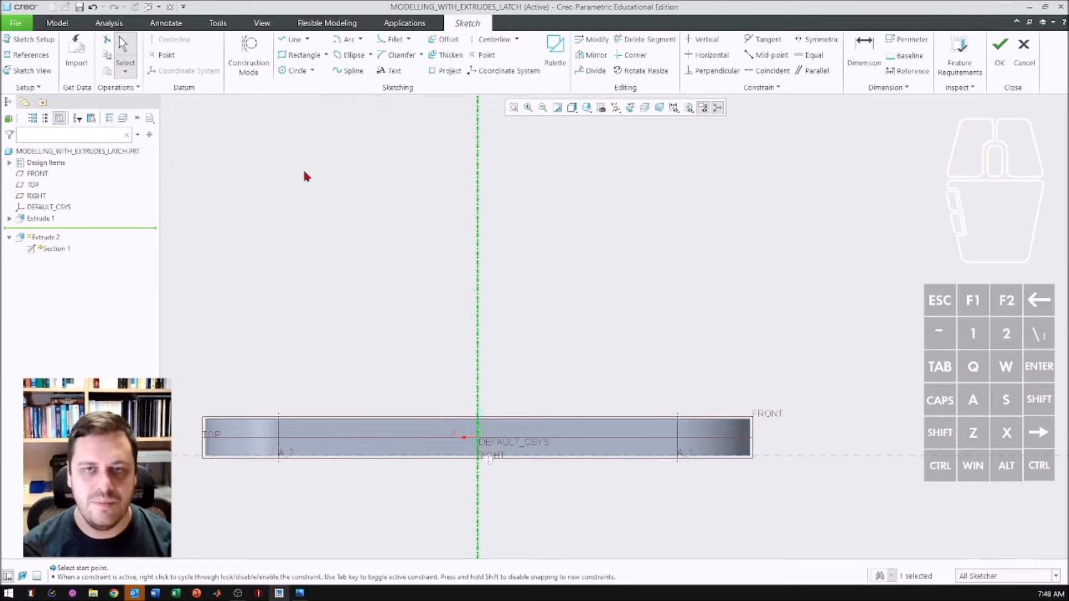
- Add the base plate's top surface to the sketch references
click(326, 55)
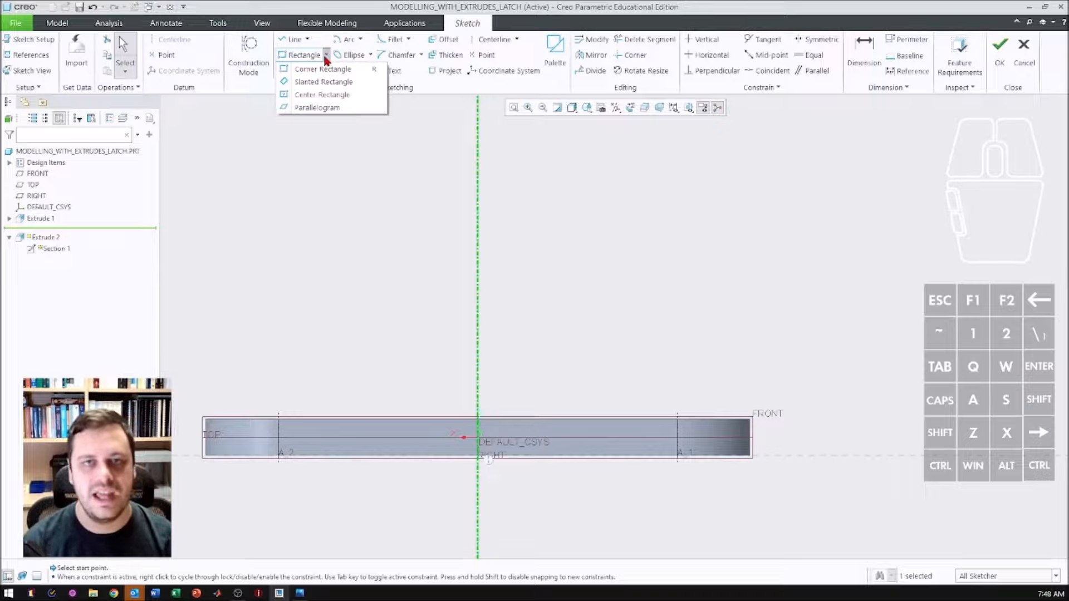
click(292, 129)
click(29, 55)
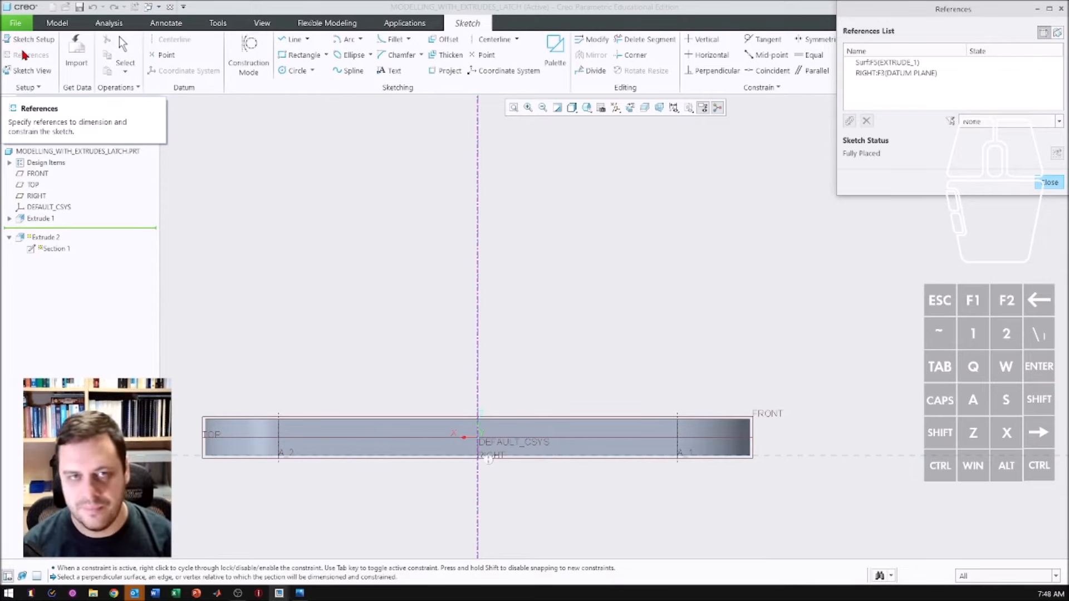
click(386, 419)
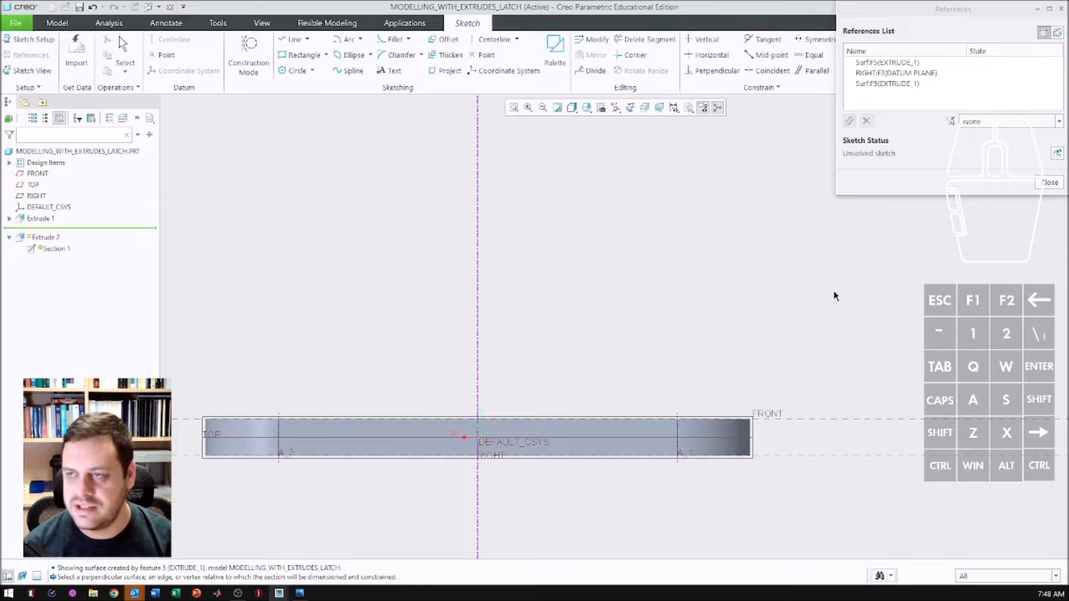
click(1049, 182)
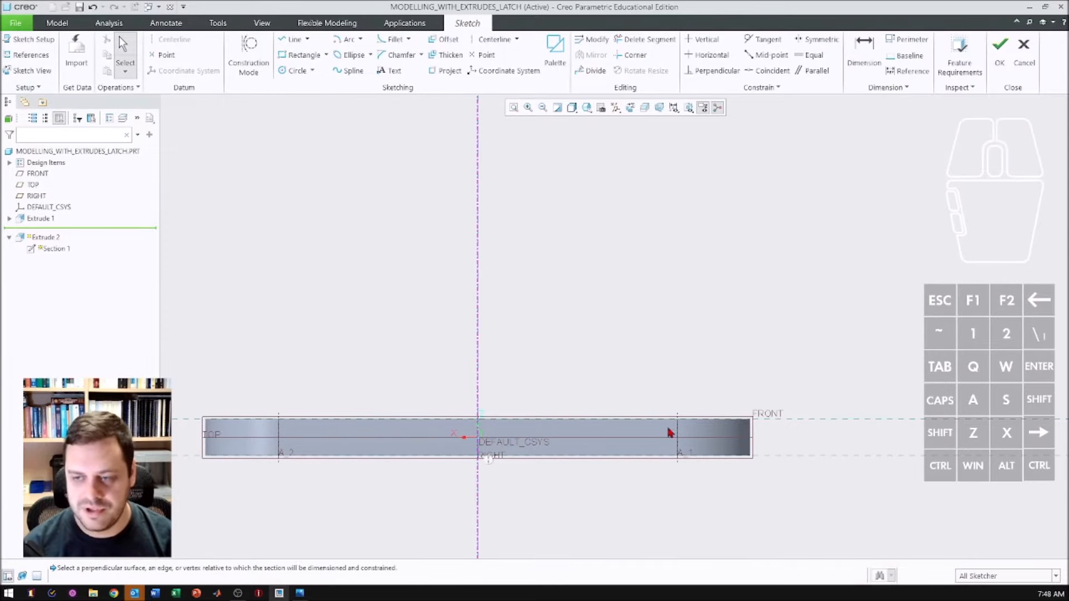
- Sketch a corner rectangle about 29.3 wide and 22.3 high on the base plate's top surface, symmetric about the vertical centerline
click(284, 54)
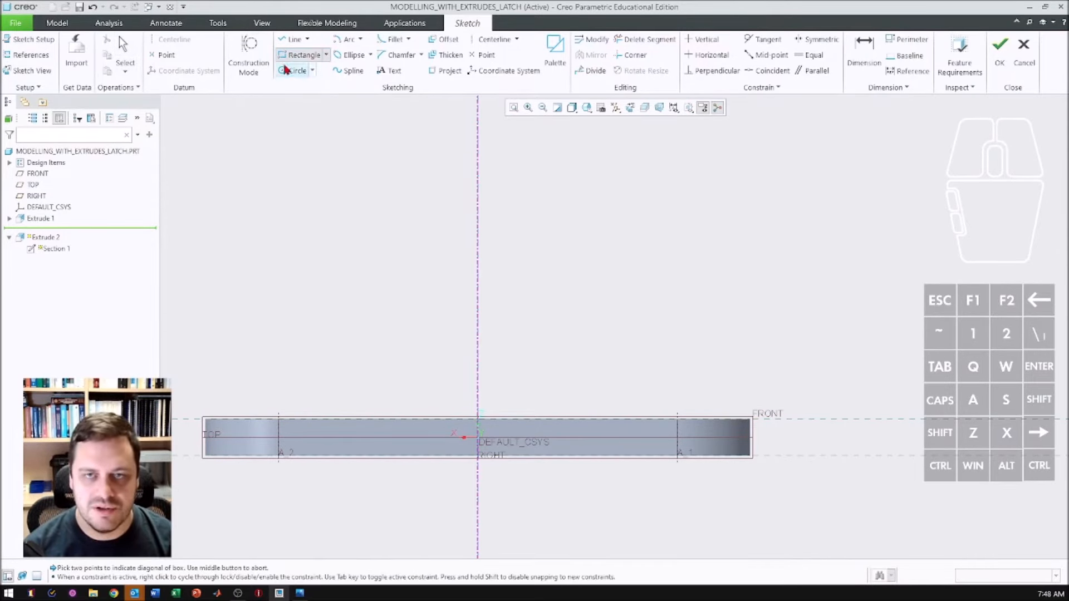
click(371, 418)
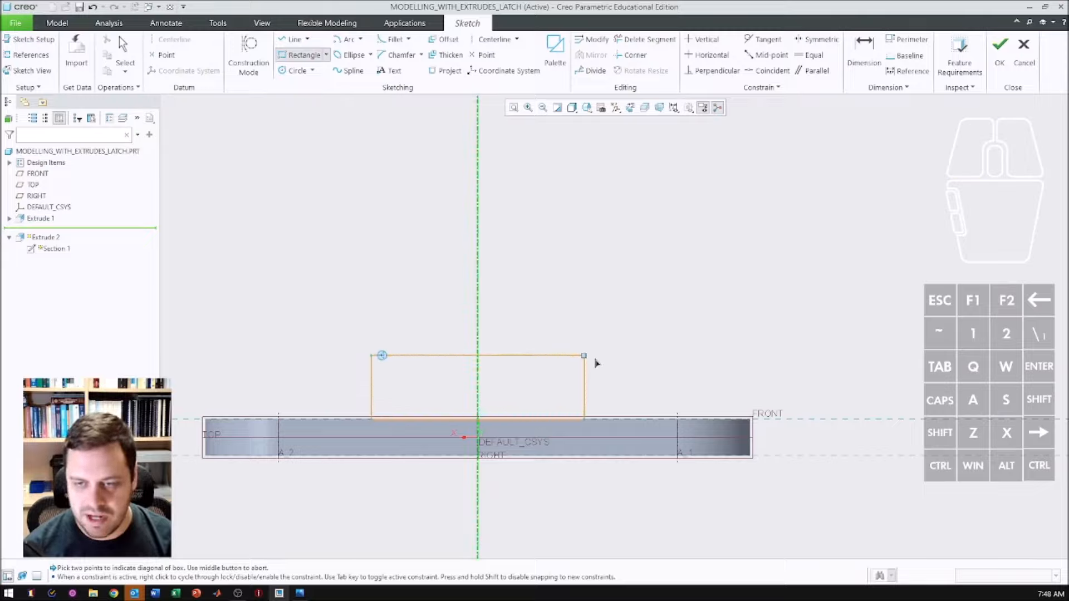
click(584, 258)
middle_click(527, 225)
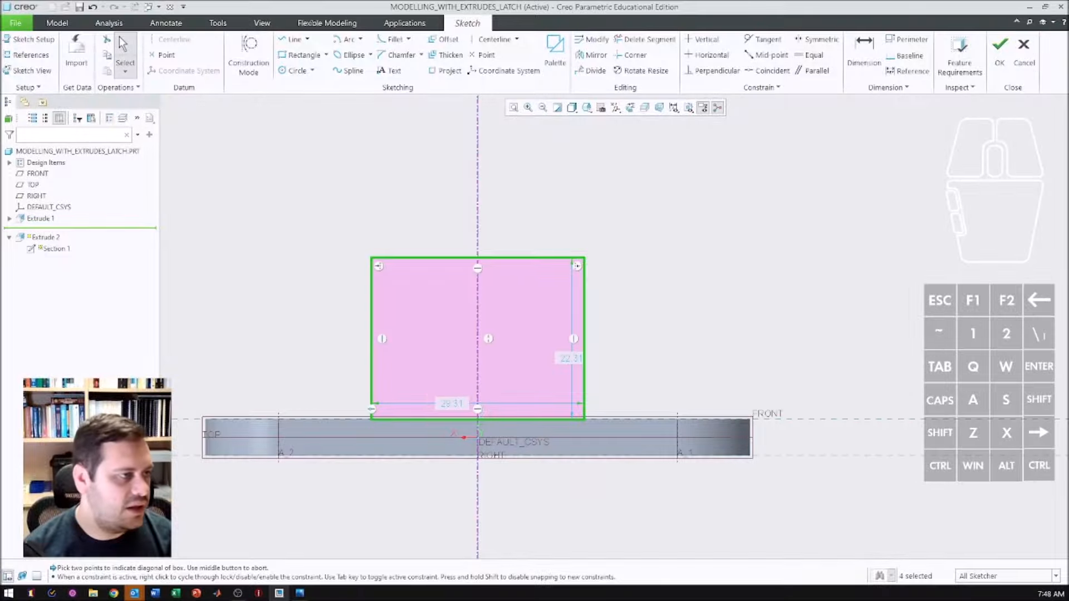
- Following the Latch.png drawing, place the height dimension beside the rectangle and set its height to 30-5 and its width to 30
mouse_move(0, 187)
mouse_down()
mouse_move(1, 148)
mouse_move(103, 205)
mouse_move(178, 107)
mouse_up()
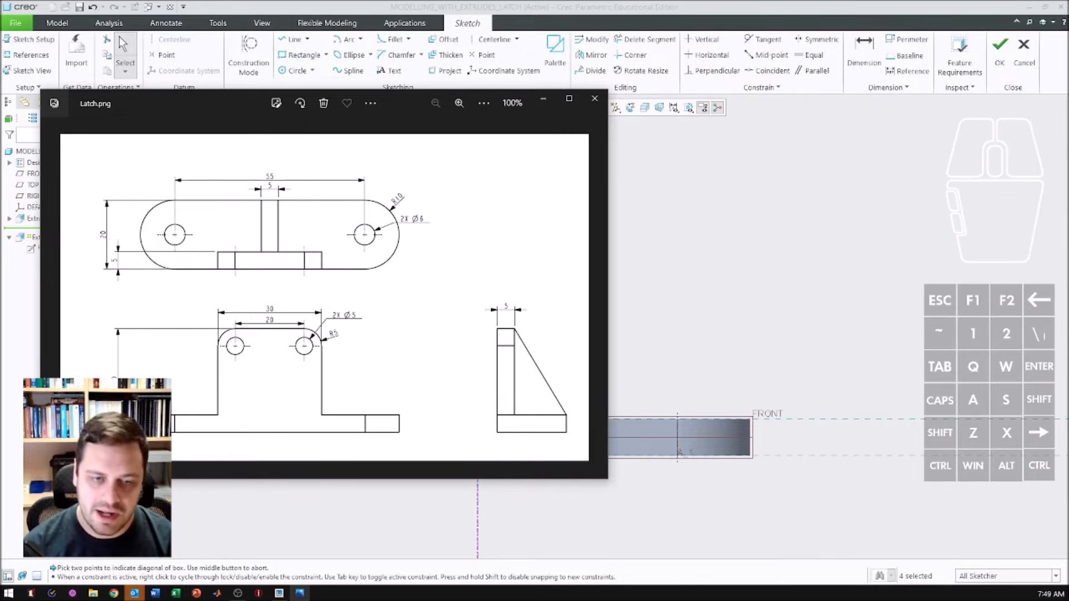
click(594, 98)
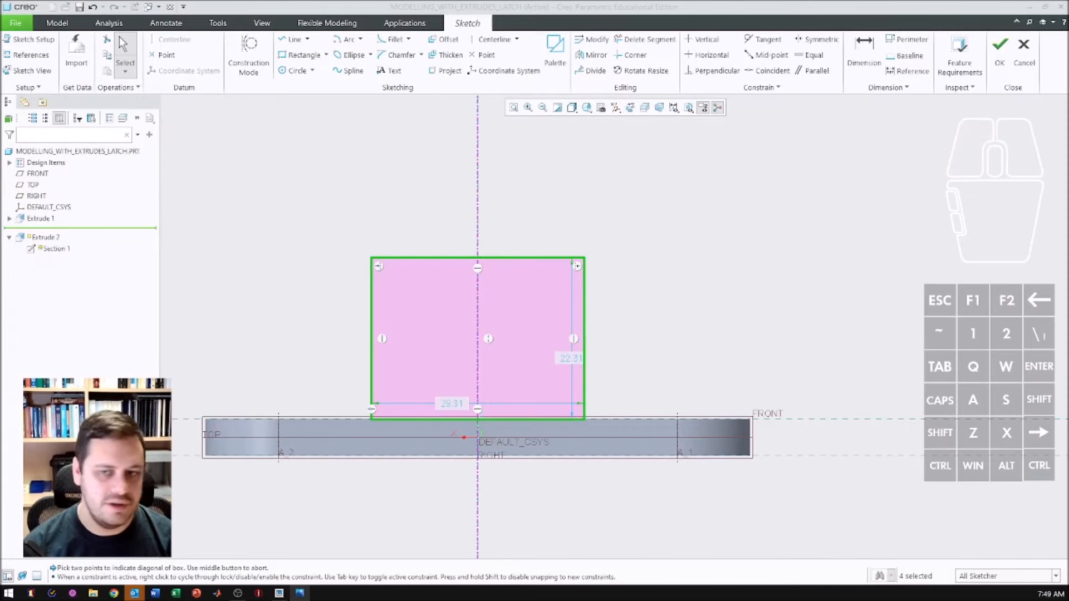
drag(562, 358, 263, 341)
double_click(263, 338)
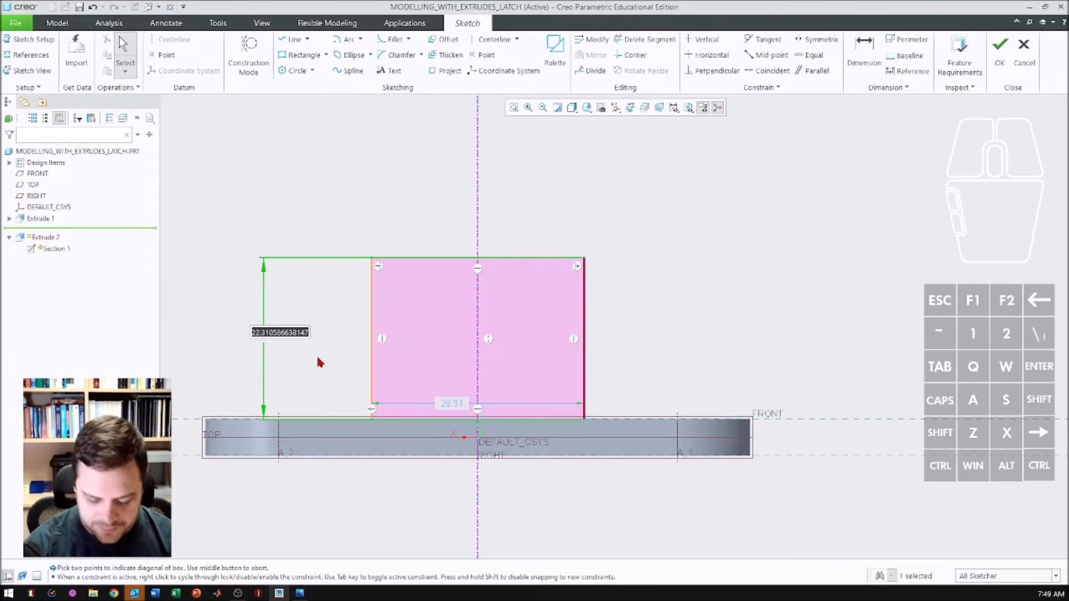
text(30-5)
key(Return)
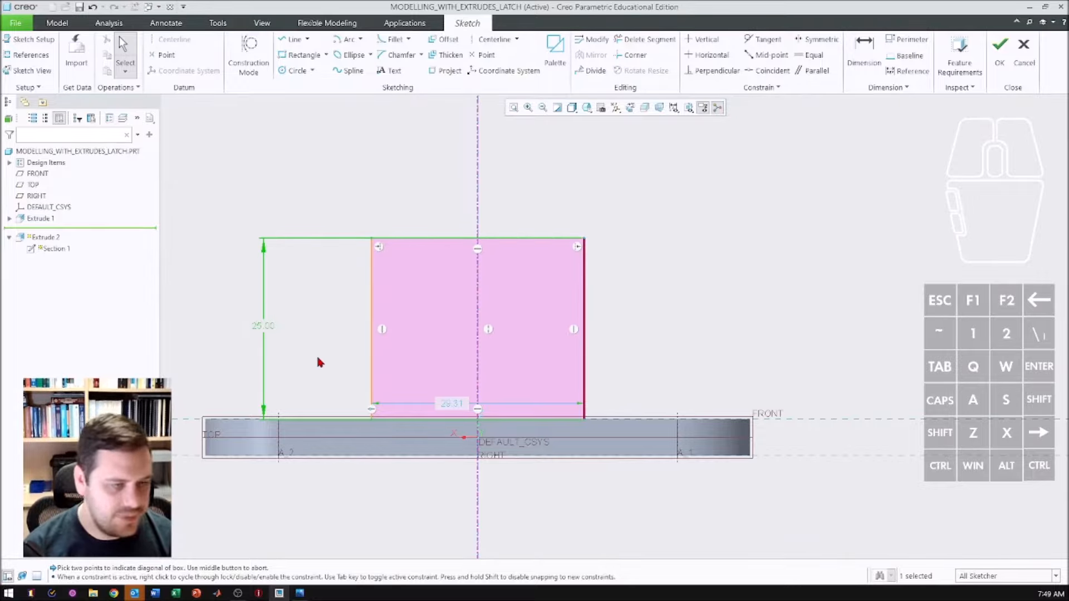
double_click(461, 404)
text(30)
key(Return)
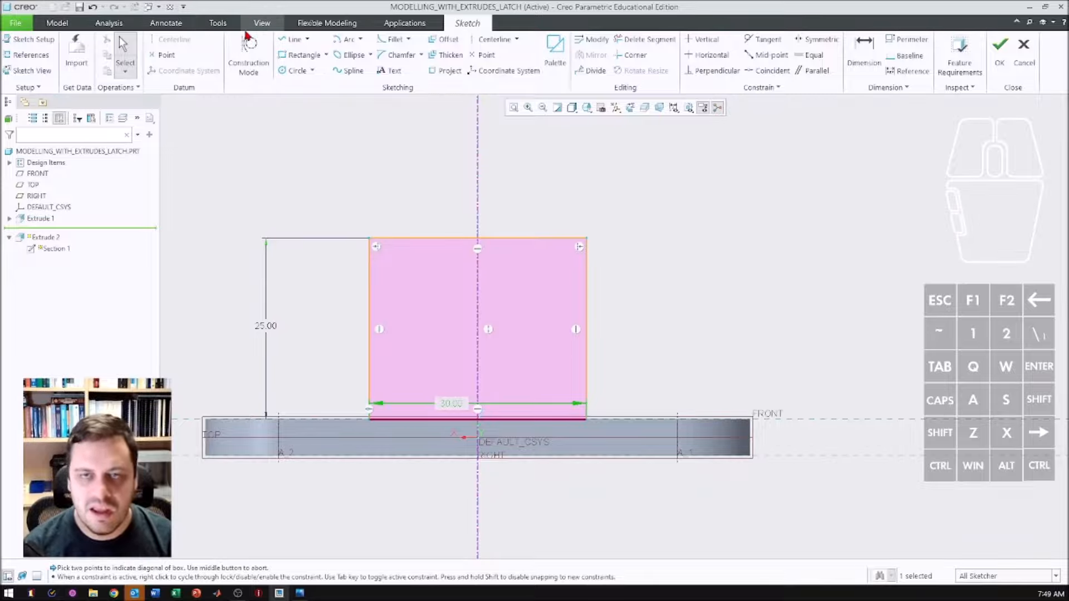
- Fillet the rectangle's two upper corners with radii of about 3.3 and 3.9
click(392, 41)
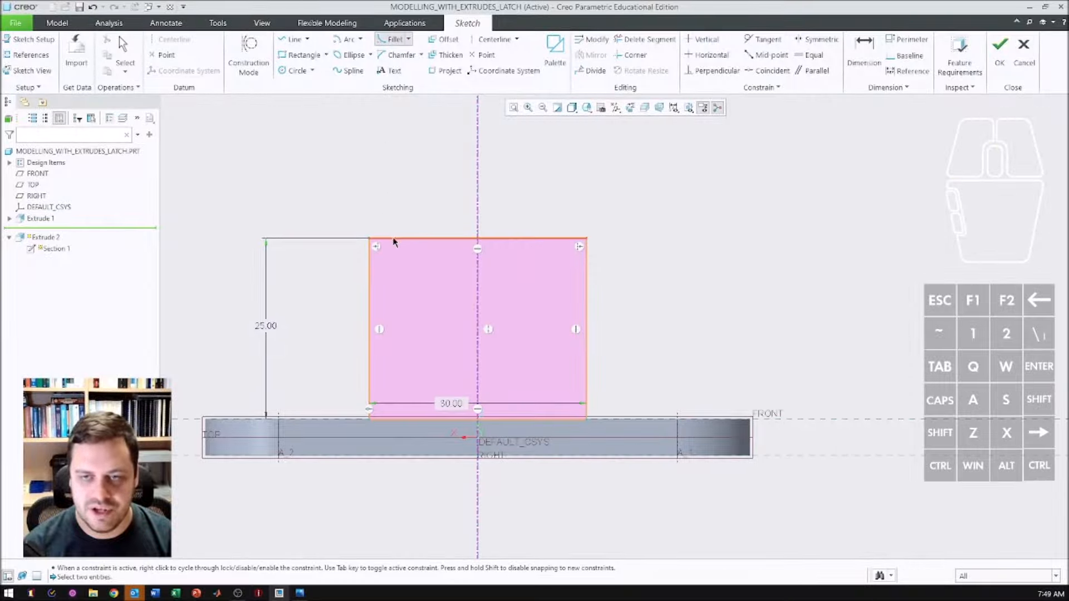
click(393, 239)
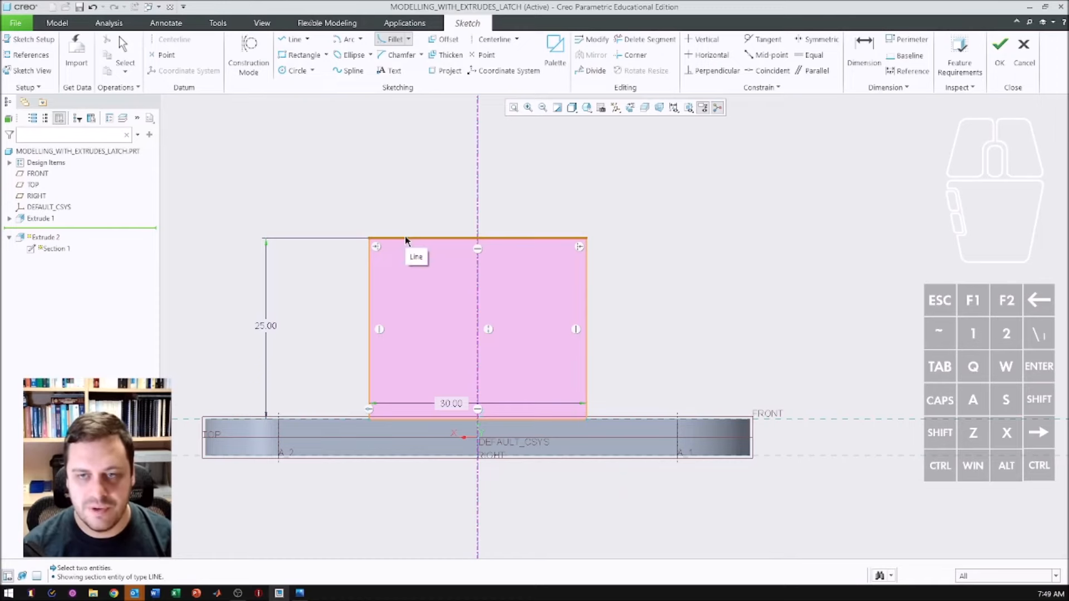
click(369, 272)
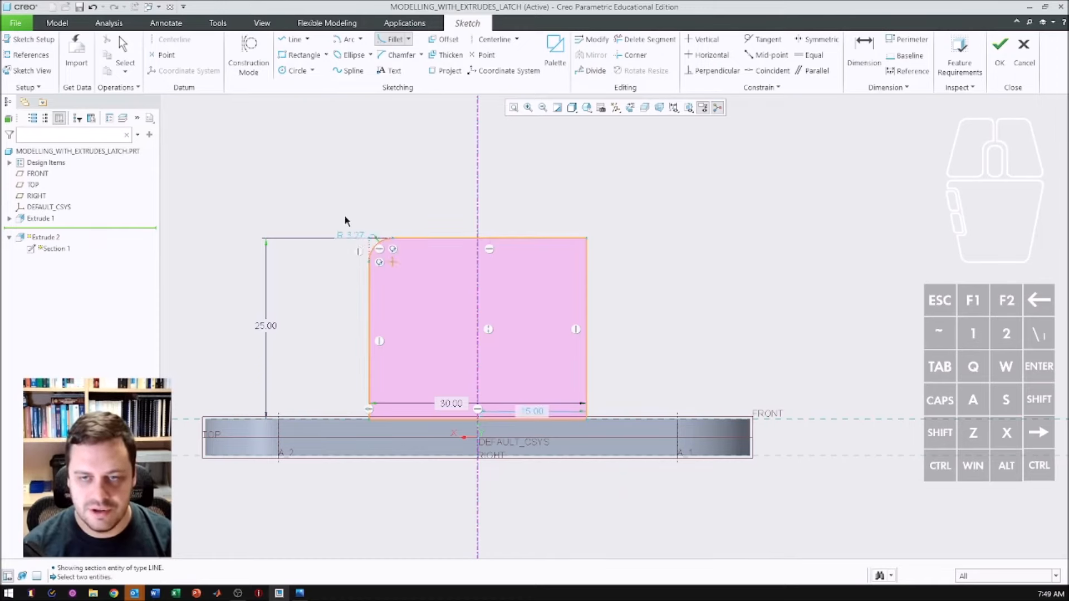
click(558, 241)
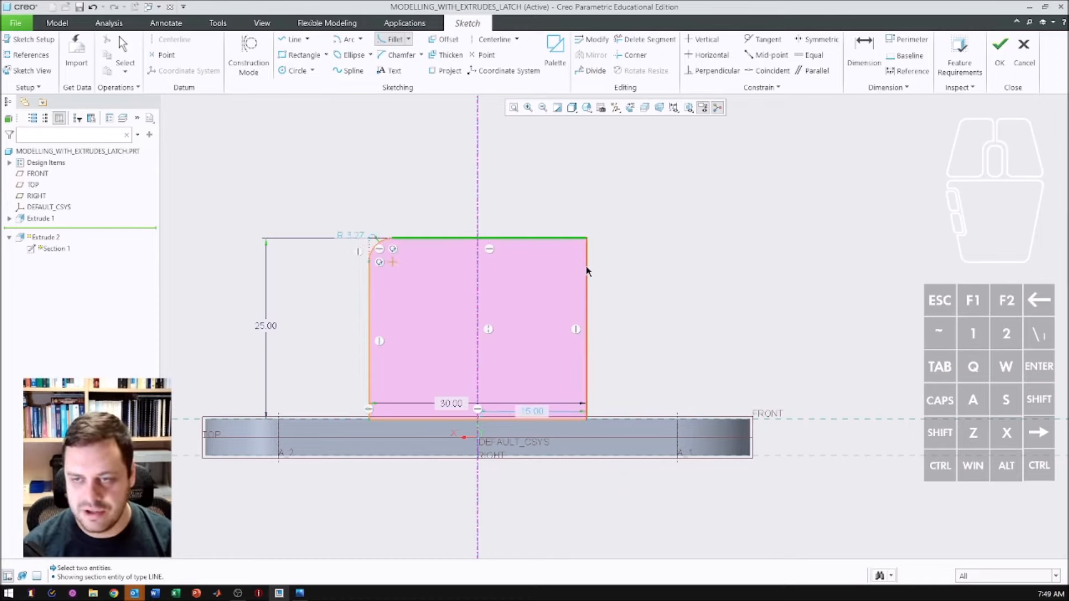
click(586, 270)
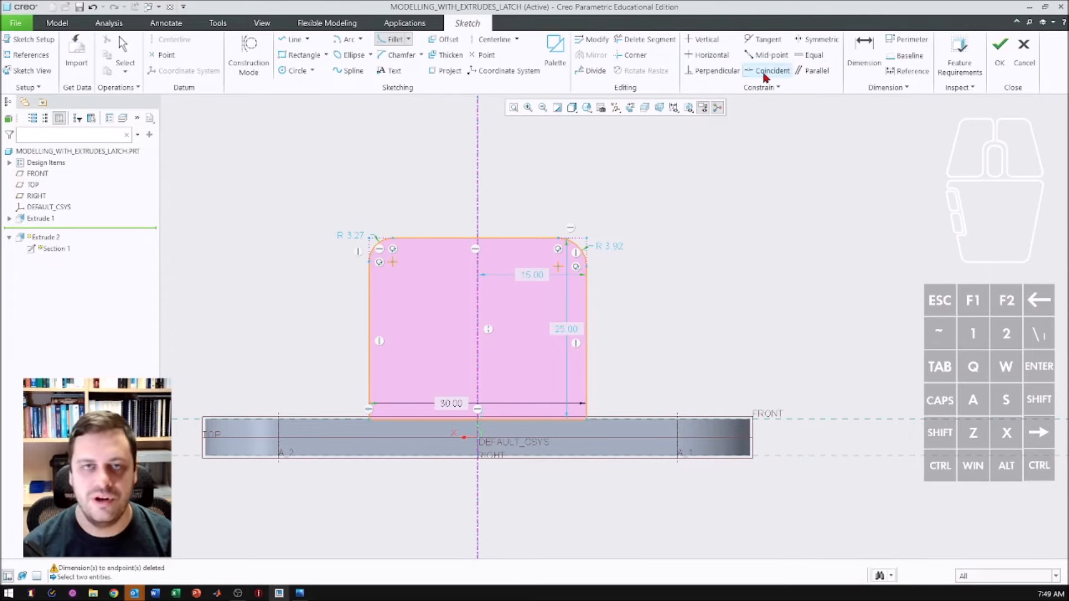
- Apply an Equal constraint between the two corner fillets
click(809, 56)
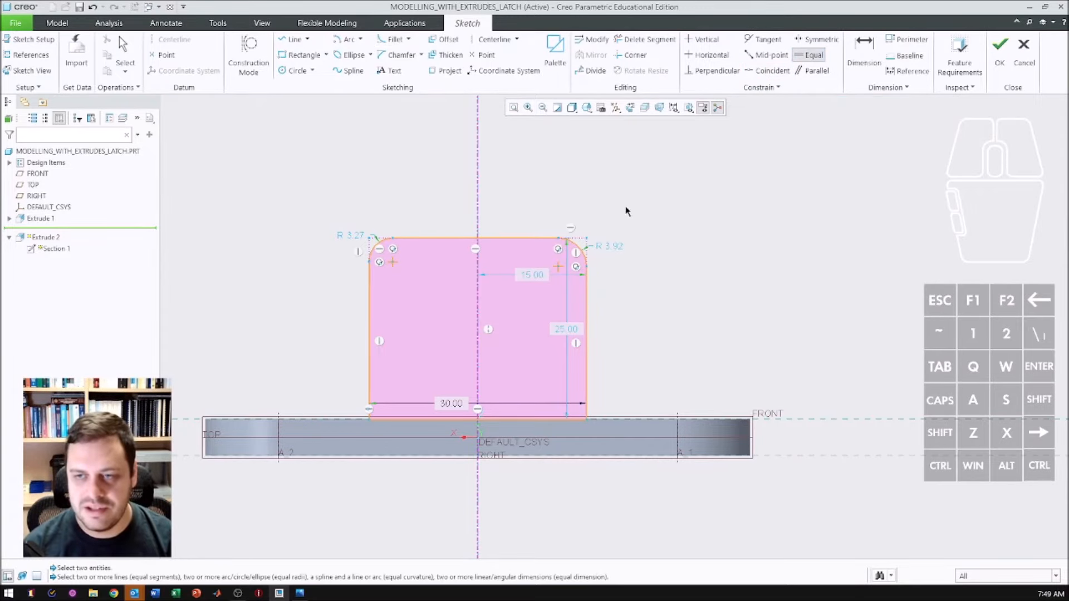
click(583, 251)
click(376, 247)
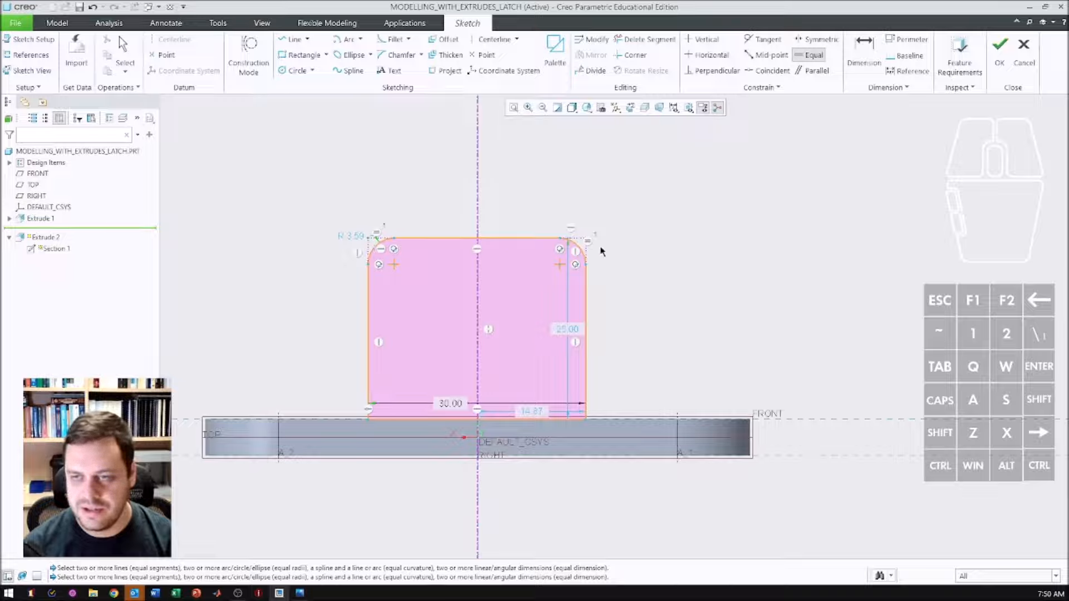
click(352, 235)
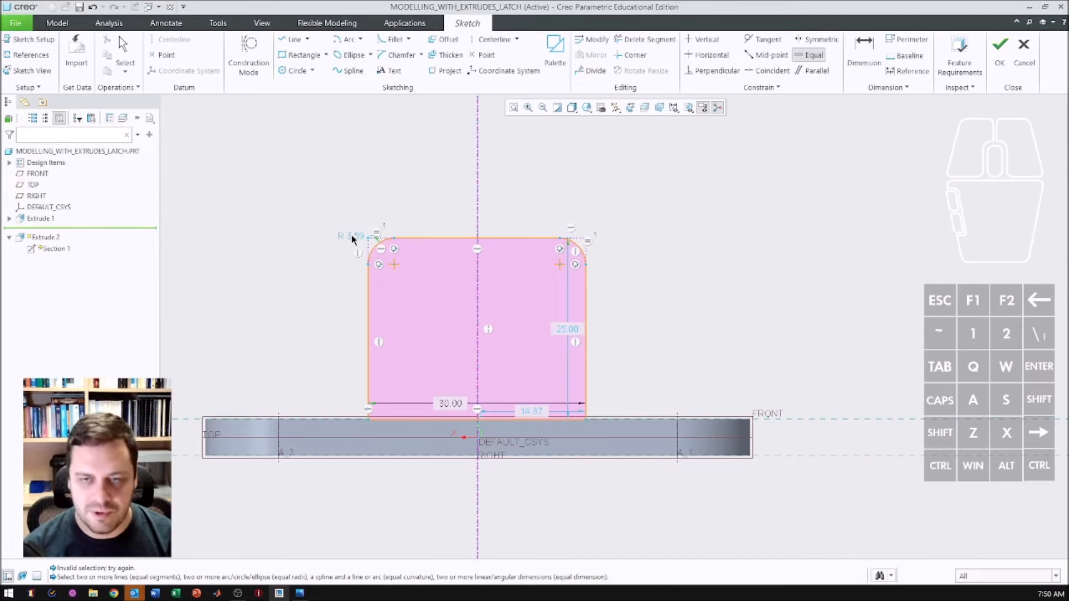
middle_click(362, 228)
- Place the fillet radius dimension clear of the profile and set the radius to 5
drag(351, 236, 317, 198)
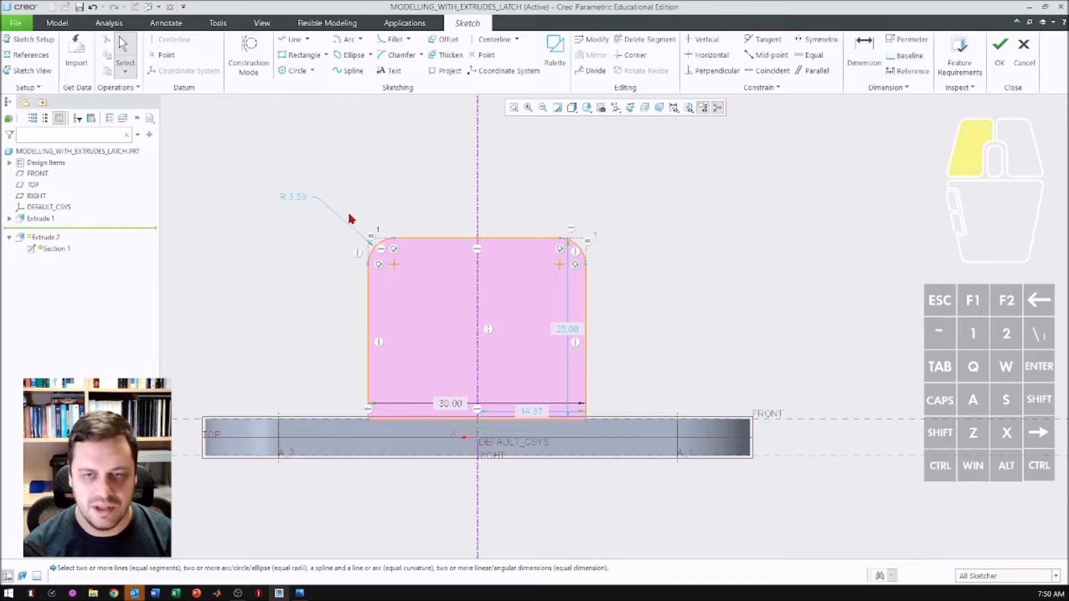
click(300, 200)
drag(300, 202, 281, 216)
double_click(276, 210)
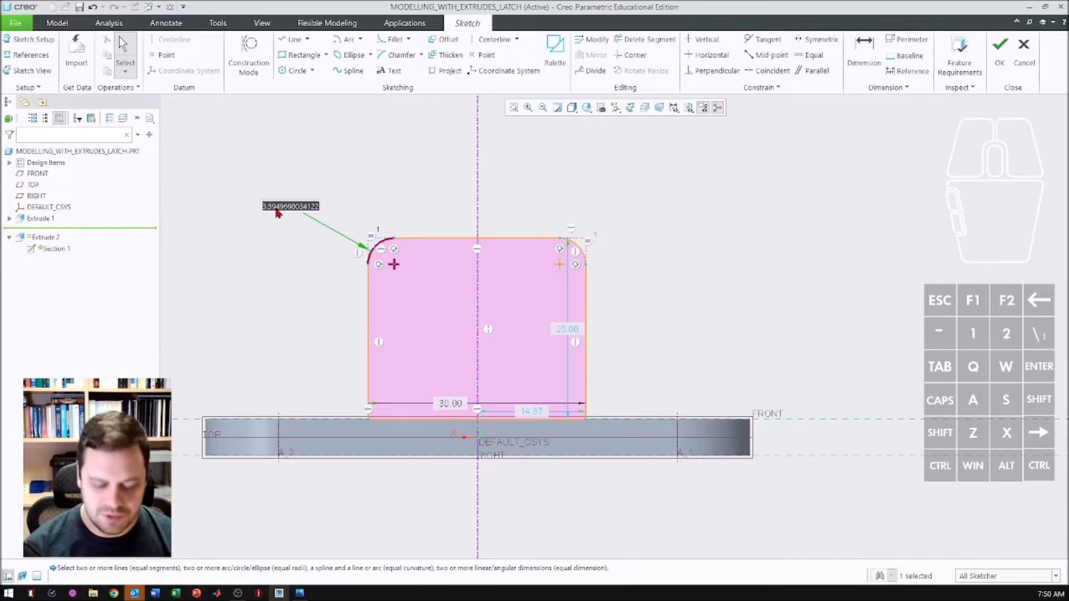
text(5)
key(Return)
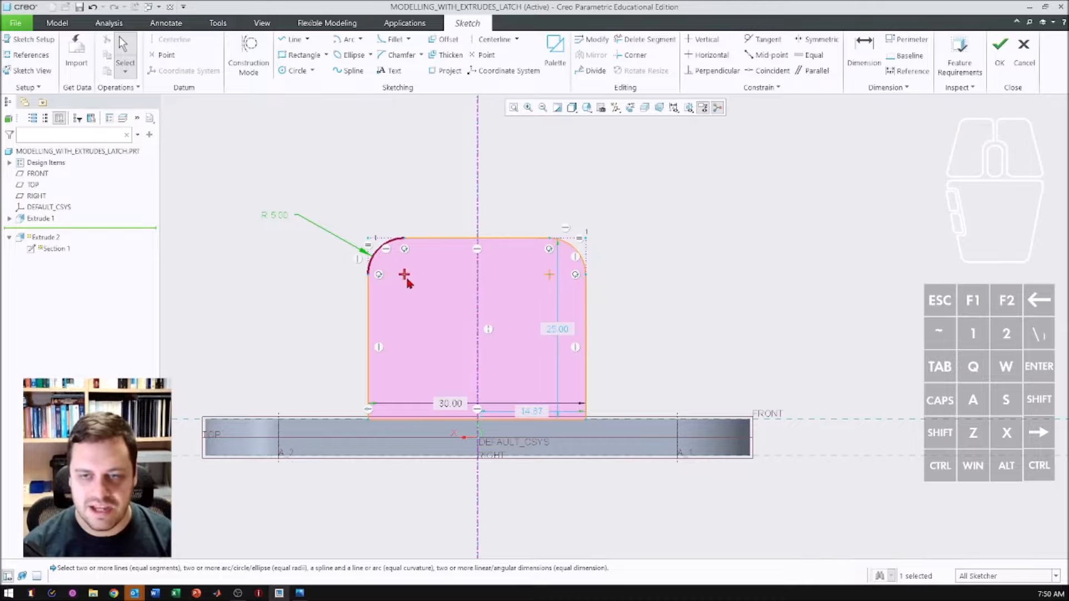
- After checking the Latch.png drawing, sketch two equal circles about 4.45 in diameter, centred on the two corner fillets' centres
key(alt+Tab)
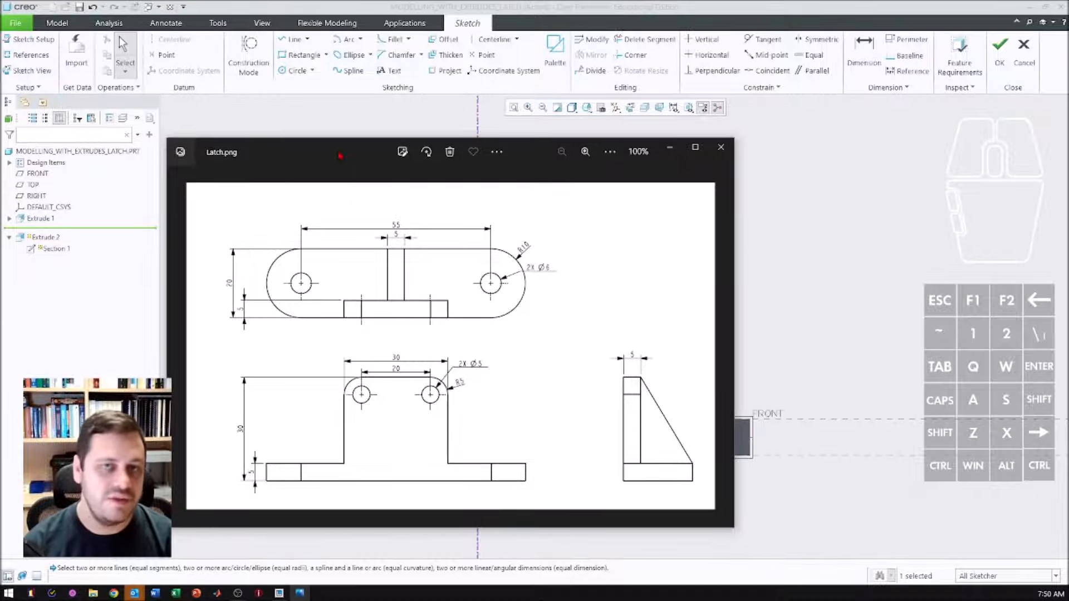
drag(339, 155, 0, 111)
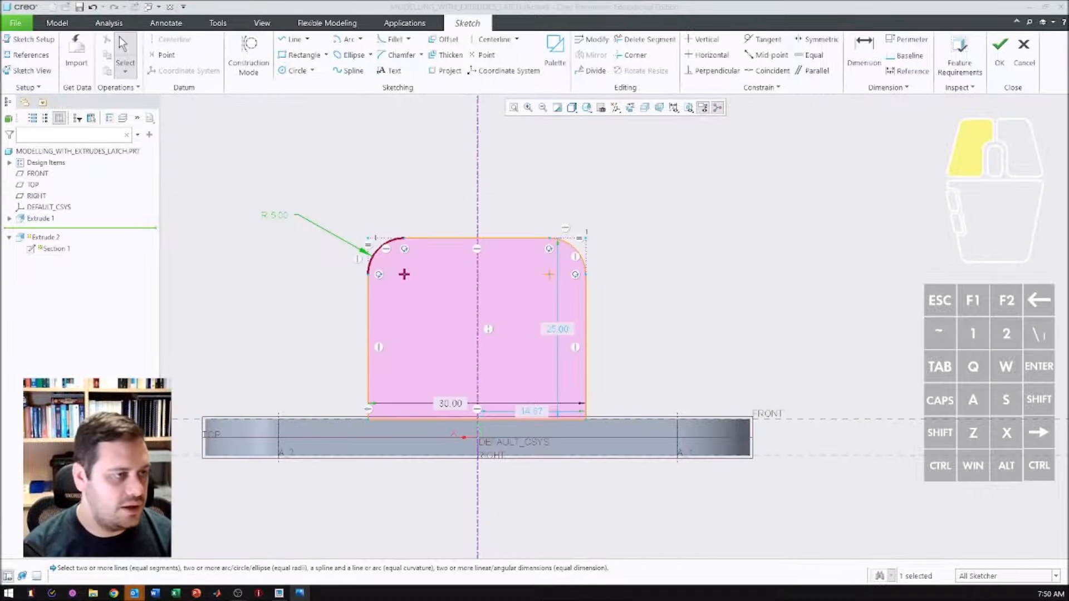
click(290, 72)
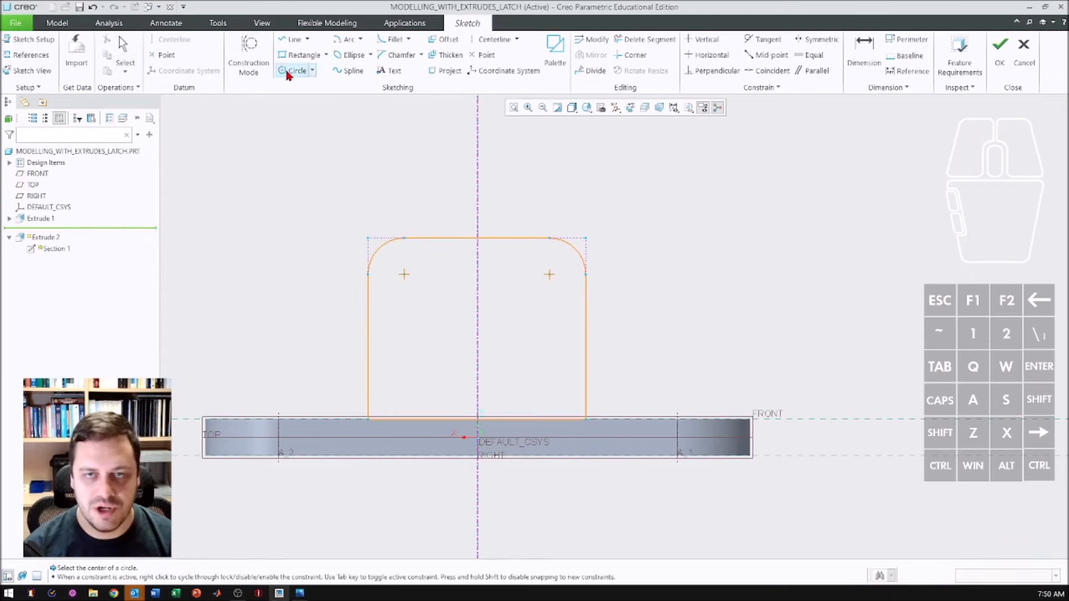
click(404, 275)
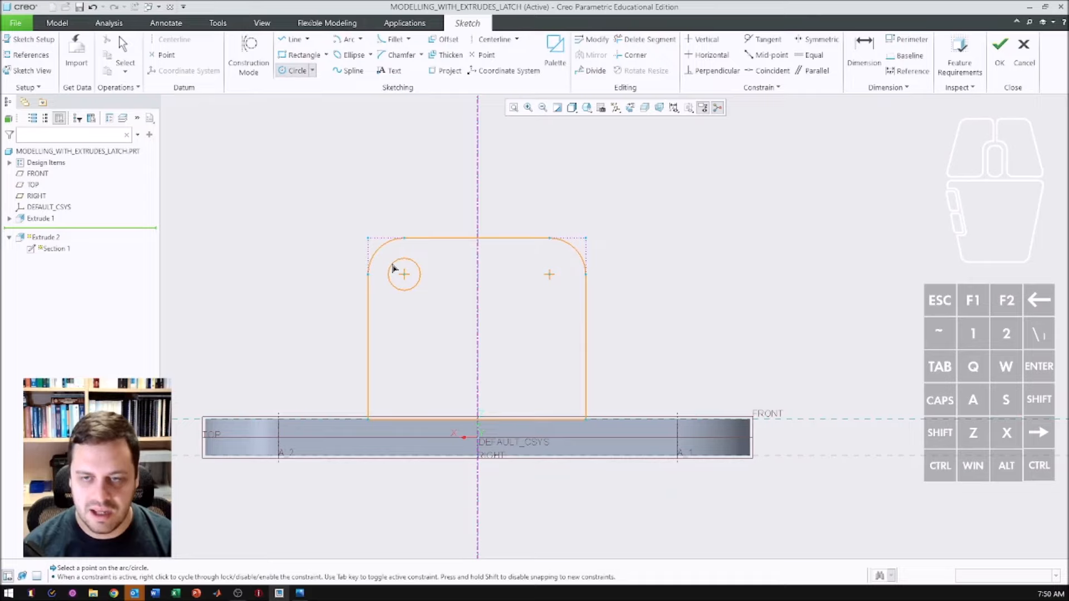
click(394, 269)
click(549, 275)
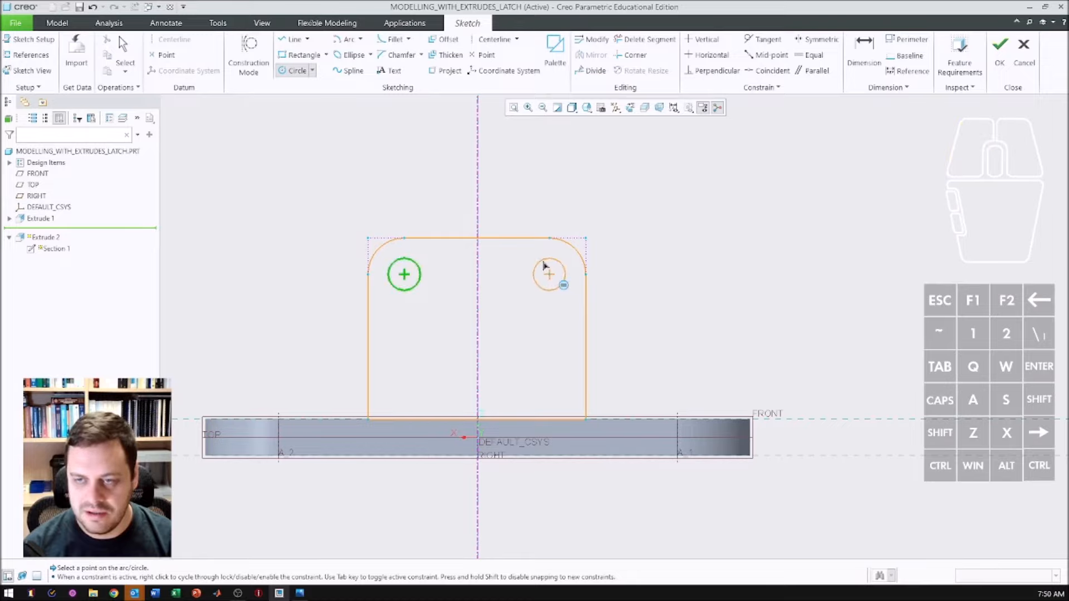
click(544, 266)
middle_click(501, 260)
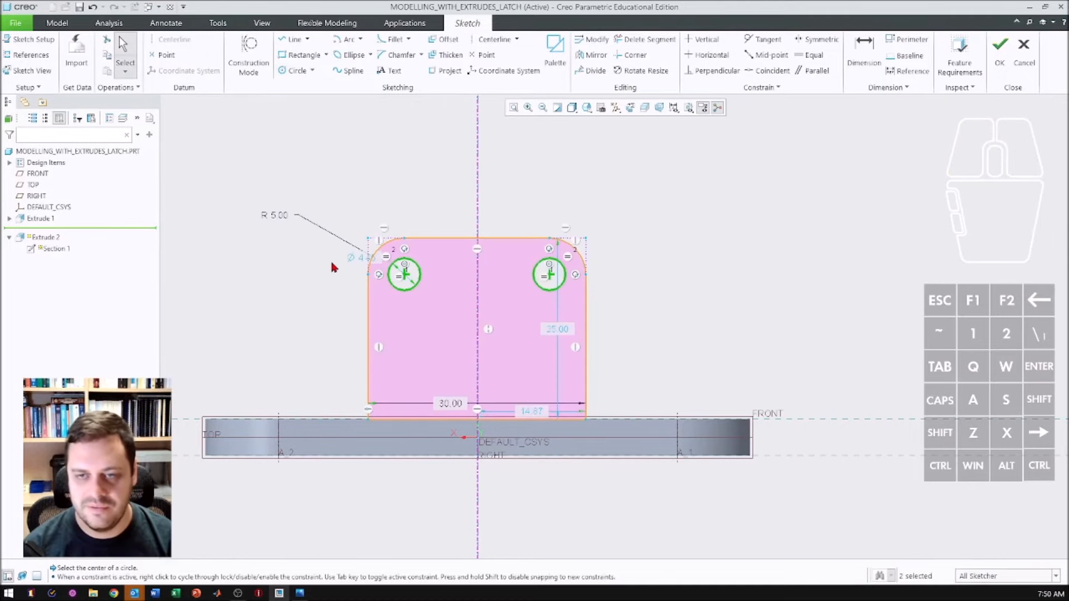
- Place the circle diameter dimension clear of the profile and set the diameter to 5
drag(359, 258, 277, 268)
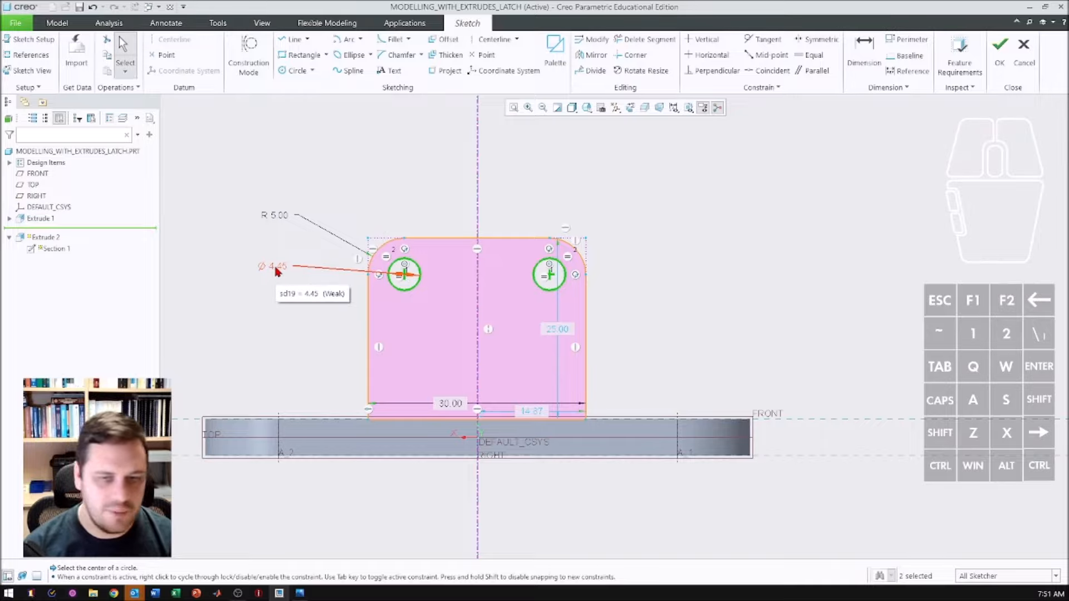
double_click(276, 270)
text(5)
key(Return)
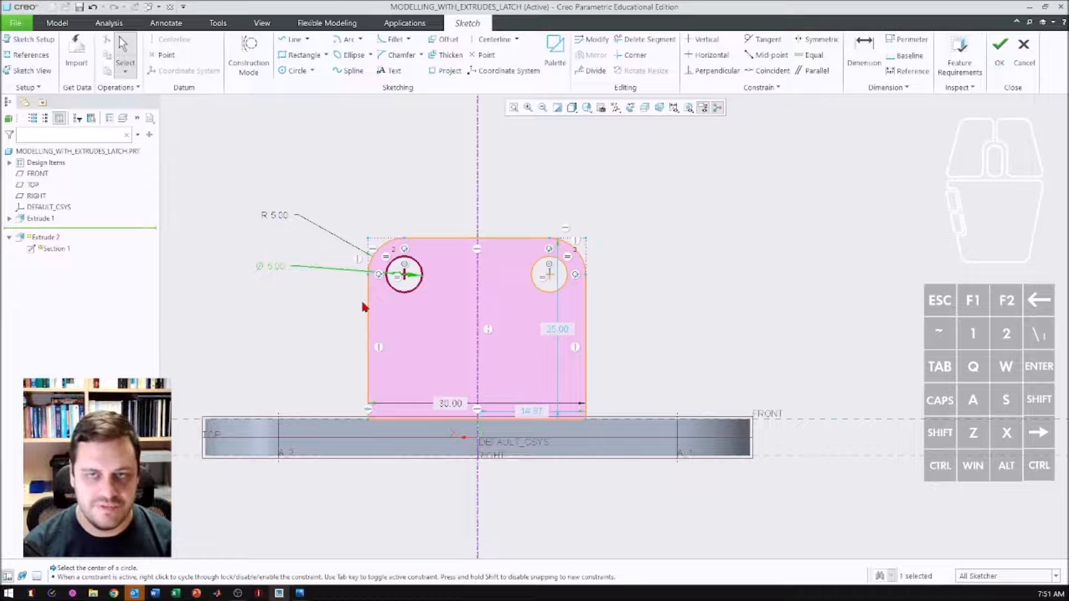
double_click(534, 412)
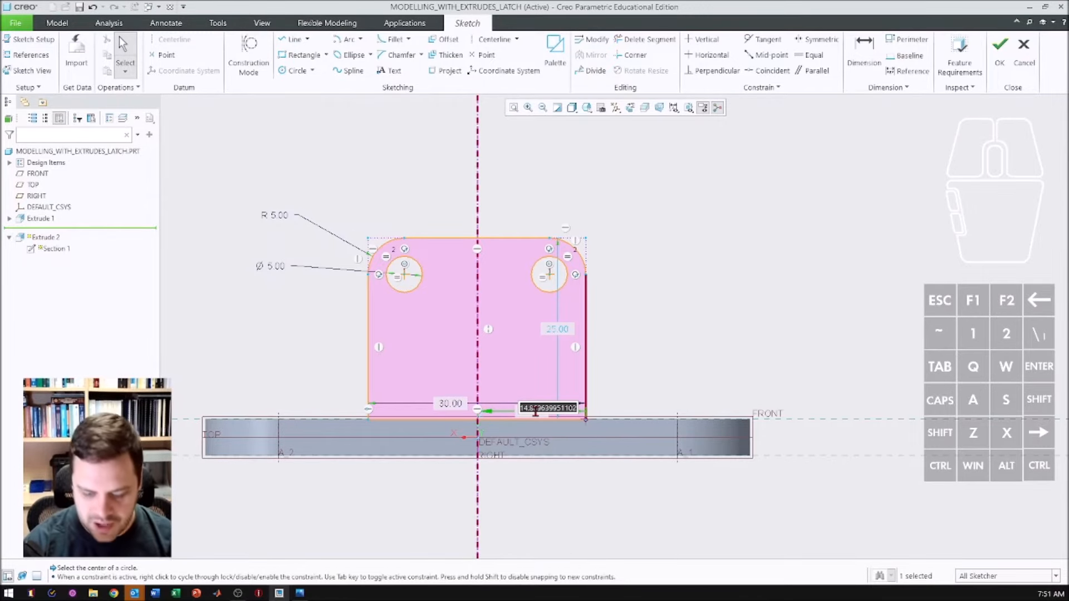
text(15)
key(Return)
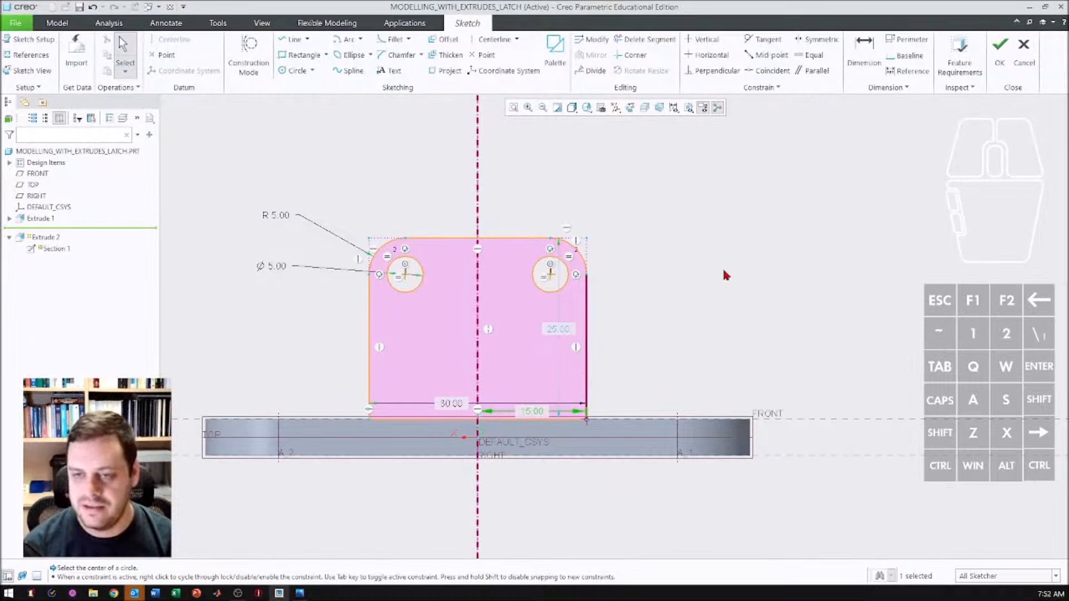
click(641, 208)
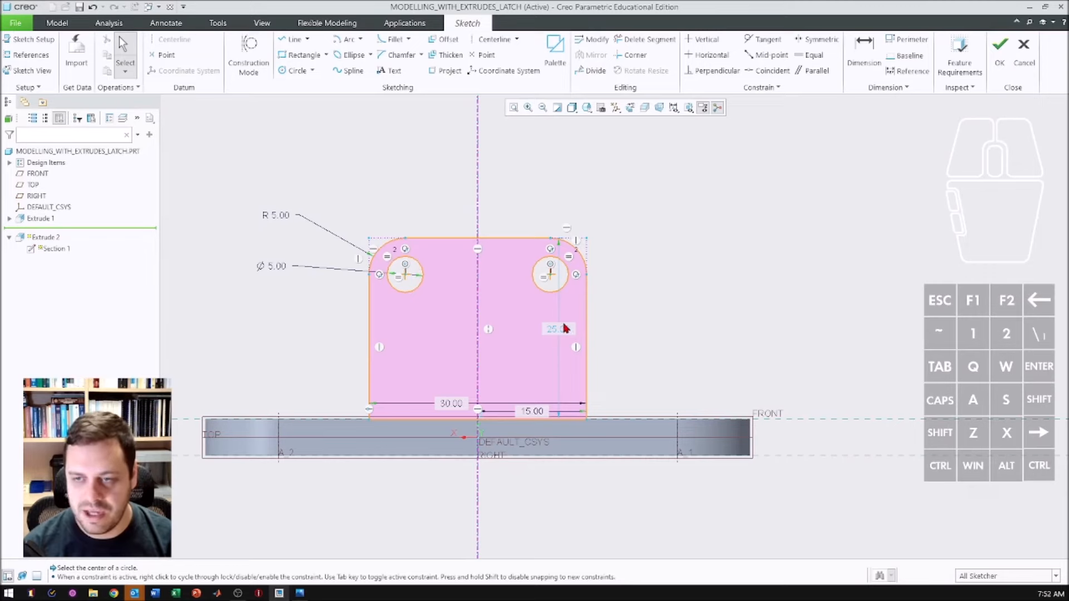
drag(560, 333, 650, 329)
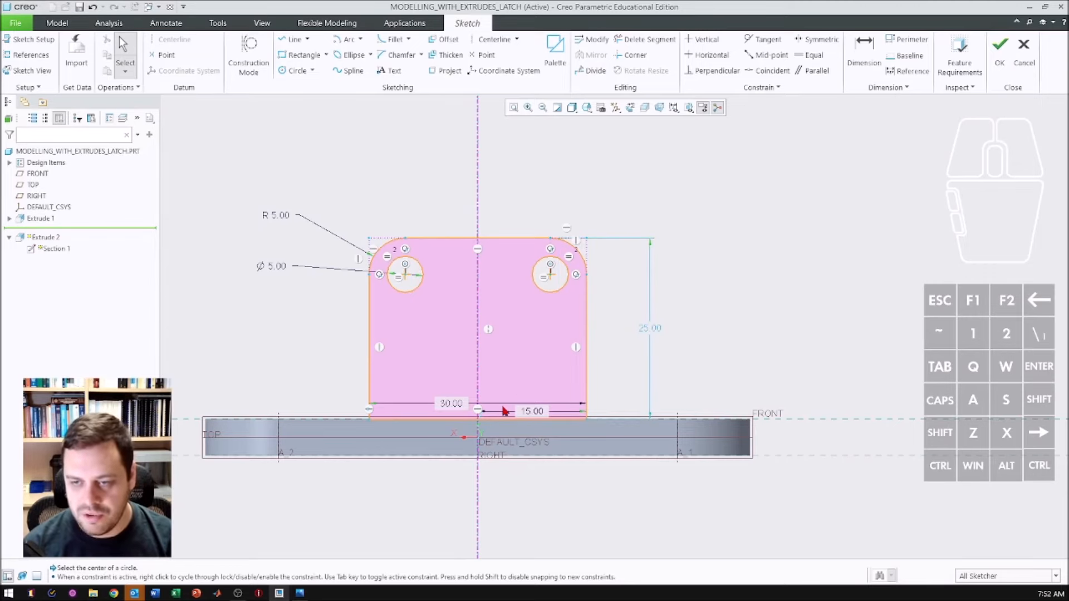
key(ctrl+z)
key(ctrl+z)
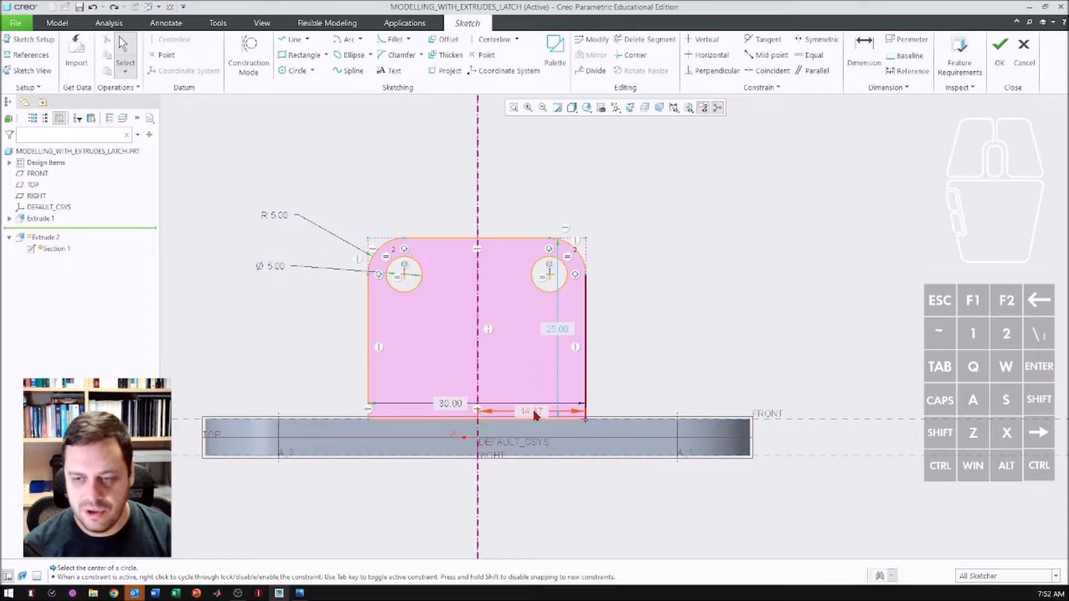
- Place the dimension from the vertical centre plane to the plate's side edge below the base and set it to 15
drag(534, 415, 535, 500)
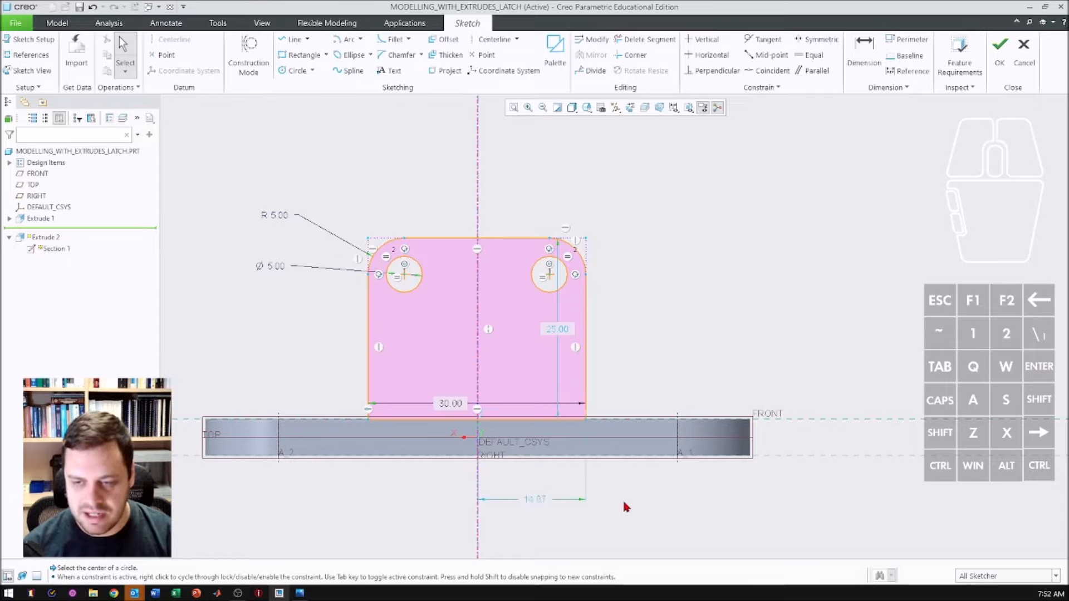
double_click(534, 500)
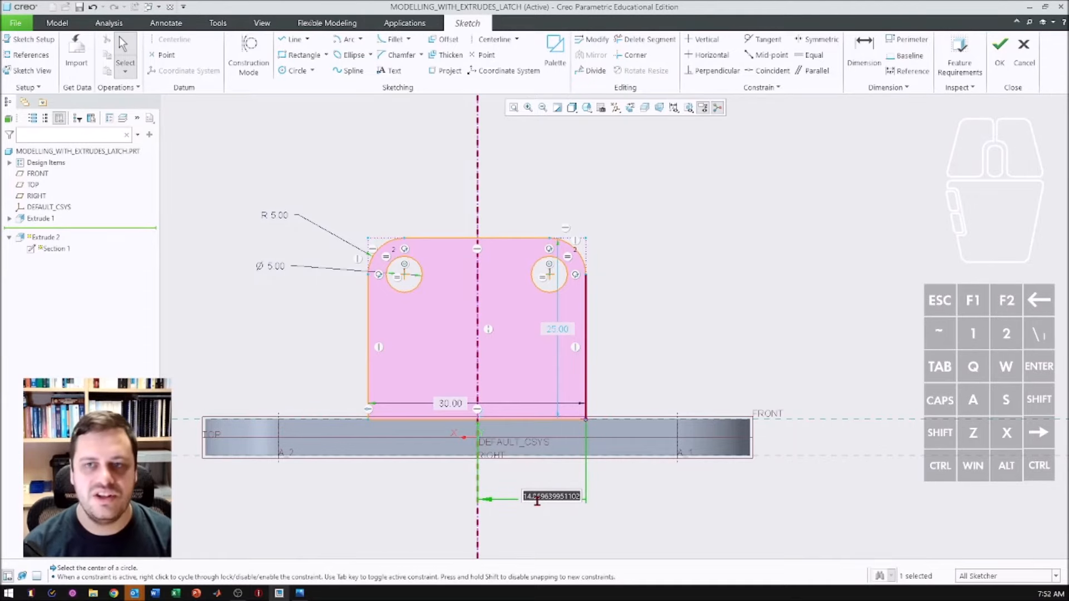
text(15)
key(Return)
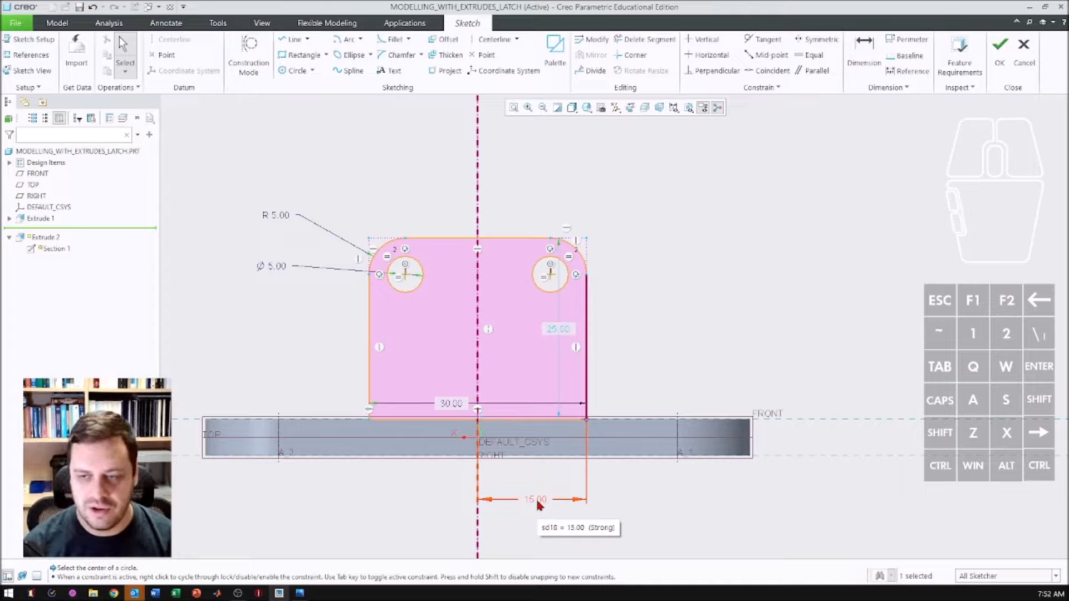
click(545, 519)
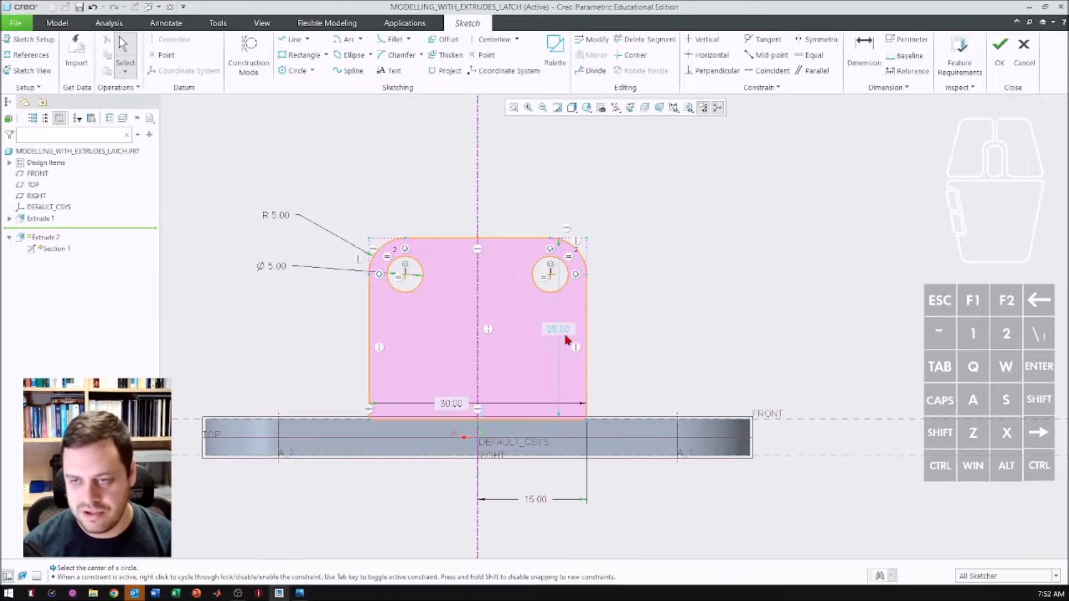
- Place the plate's height dimension outside the profile, set it to 25 and finish the sketch
drag(556, 336, 622, 339)
double_click(622, 339)
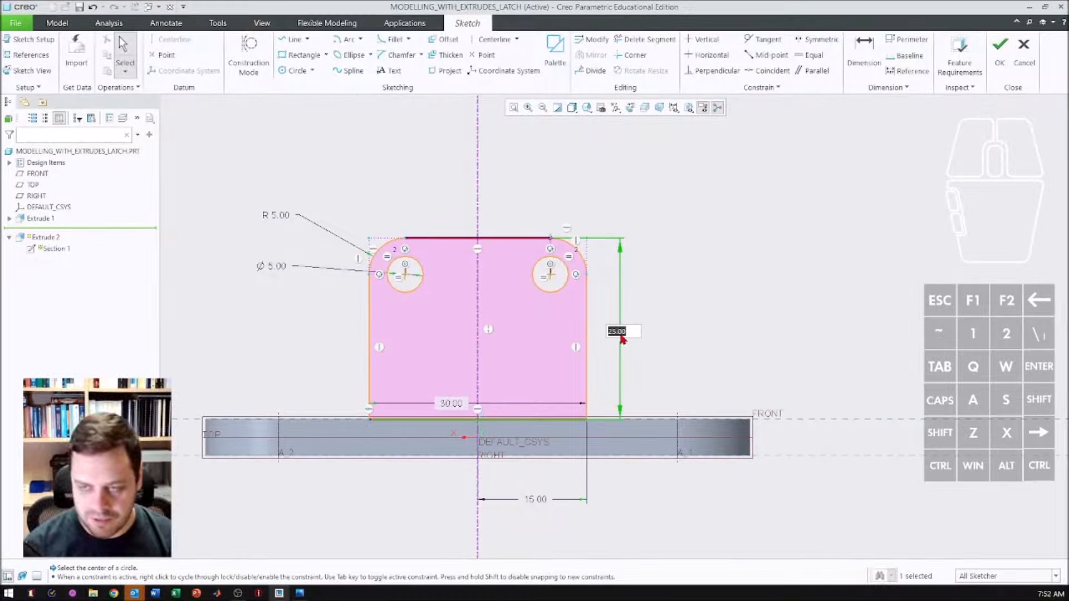
text(25)
key(Return)
click(638, 322)
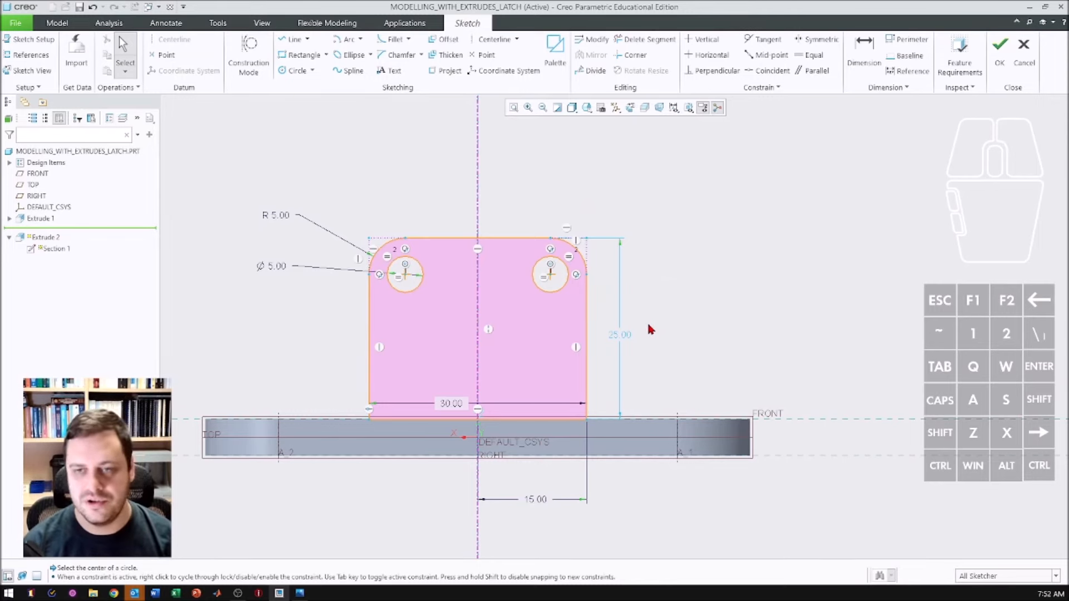
click(998, 49)
- Review the plate and the Latch.png drawing, and start an Extrude sketch on the RIGHT datum plane
mouse_move(609, 339)
middle_down()
mouse_move(589, 320)
mouse_move(559, 317)
mouse_move(470, 363)
middle_up()
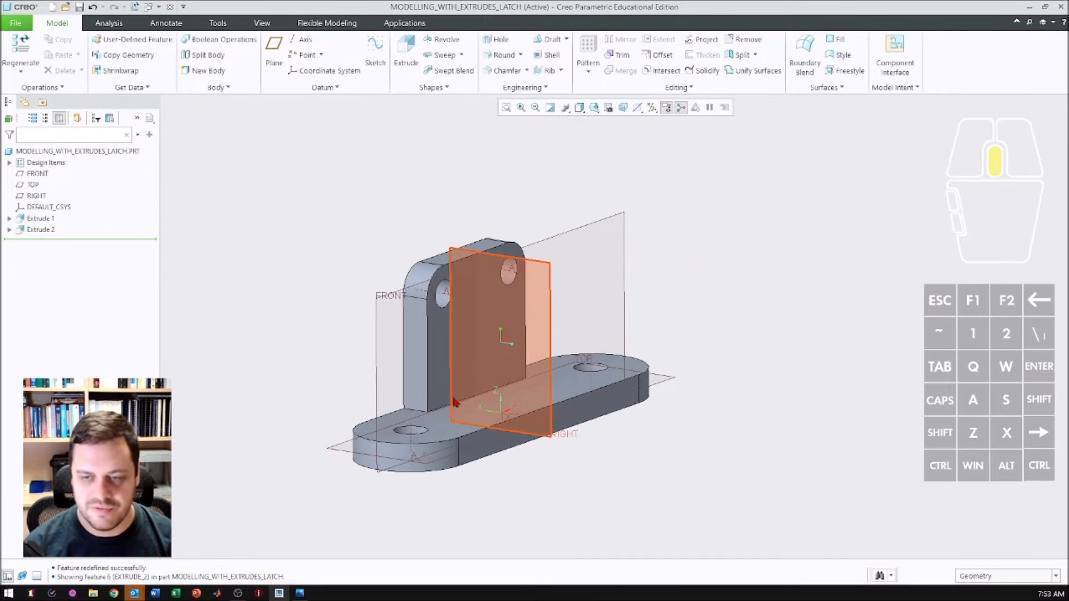
middle_drag(455, 400, 525, 394)
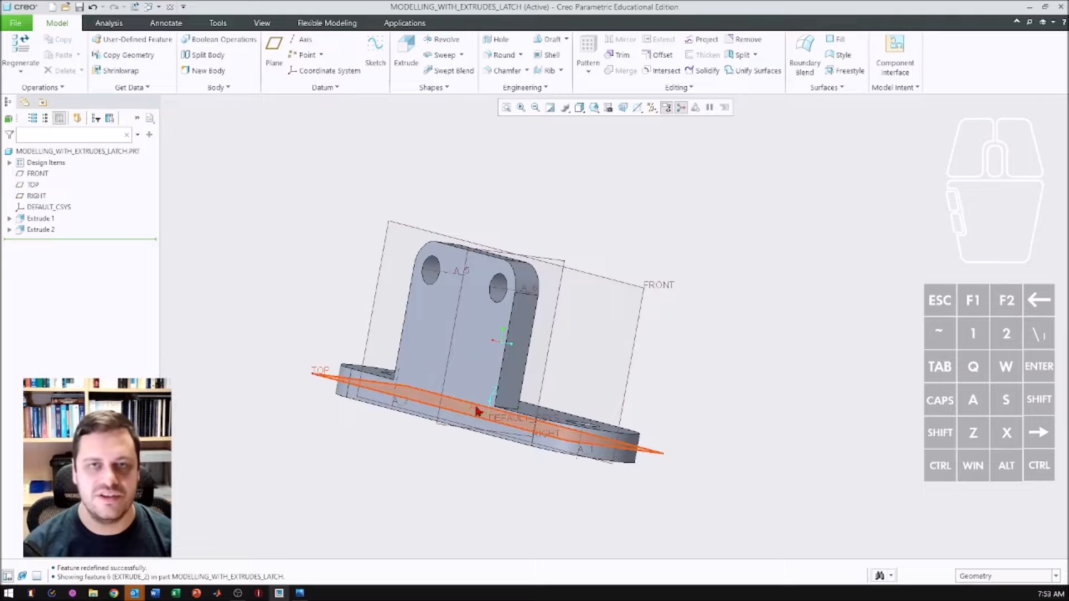
middle_drag(512, 416, 409, 392)
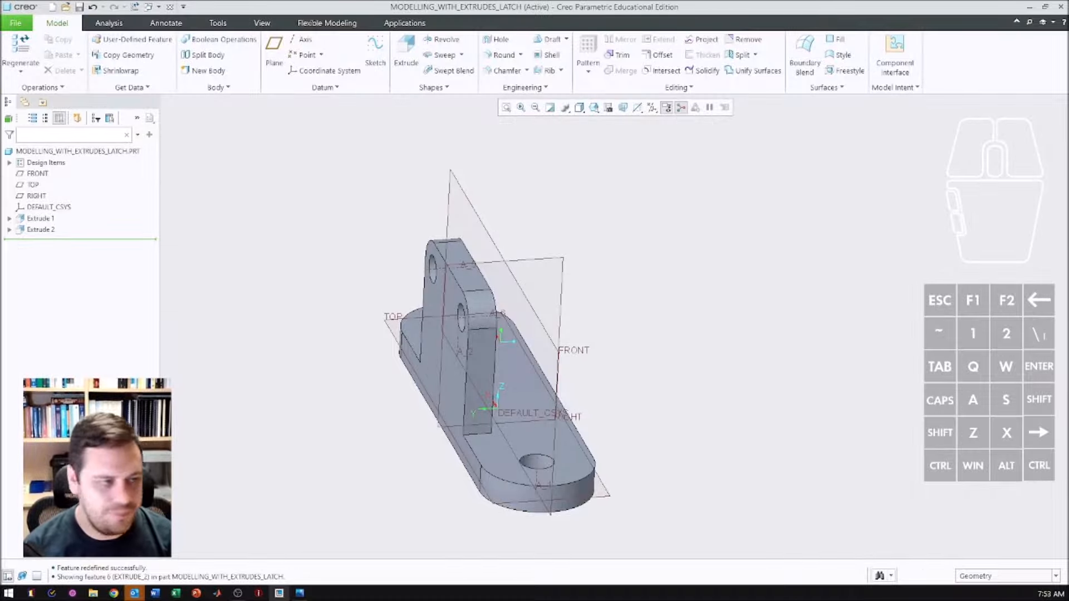
click(300, 592)
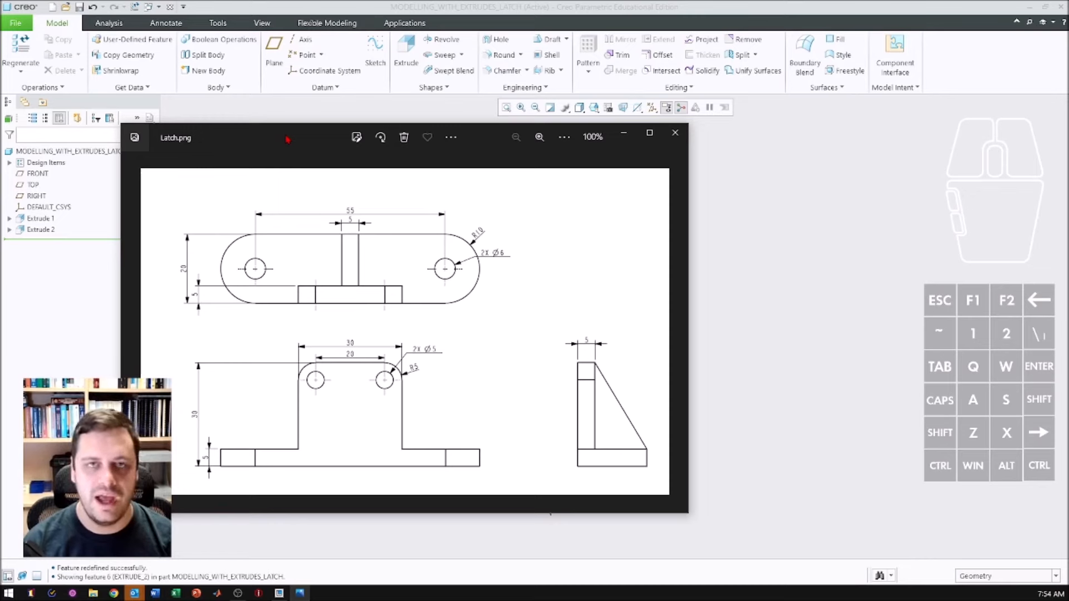
drag(287, 140, 0, 135)
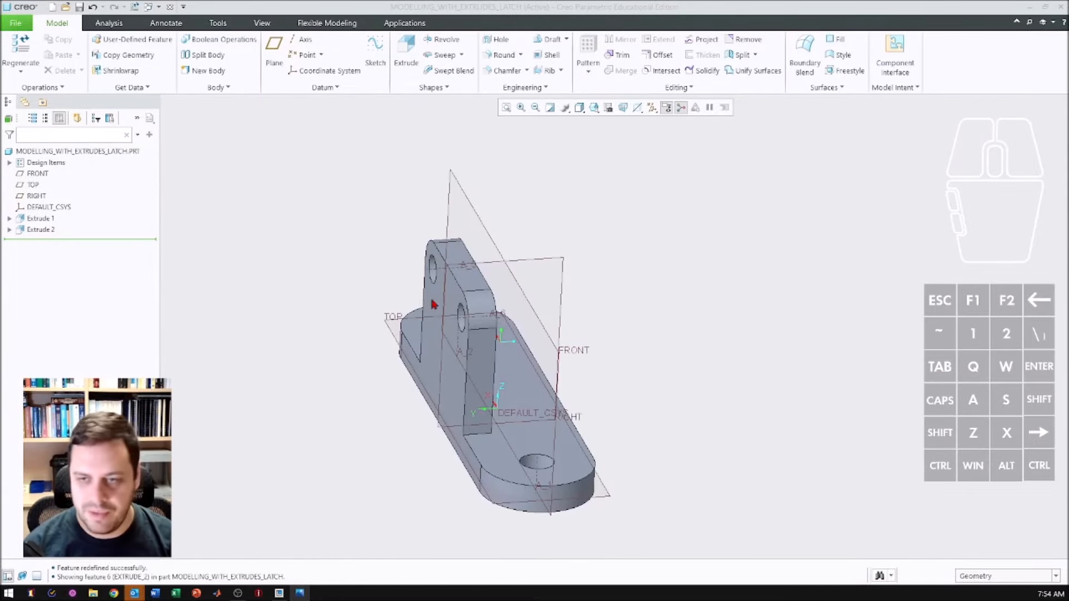
middle_drag(331, 287, 413, 303)
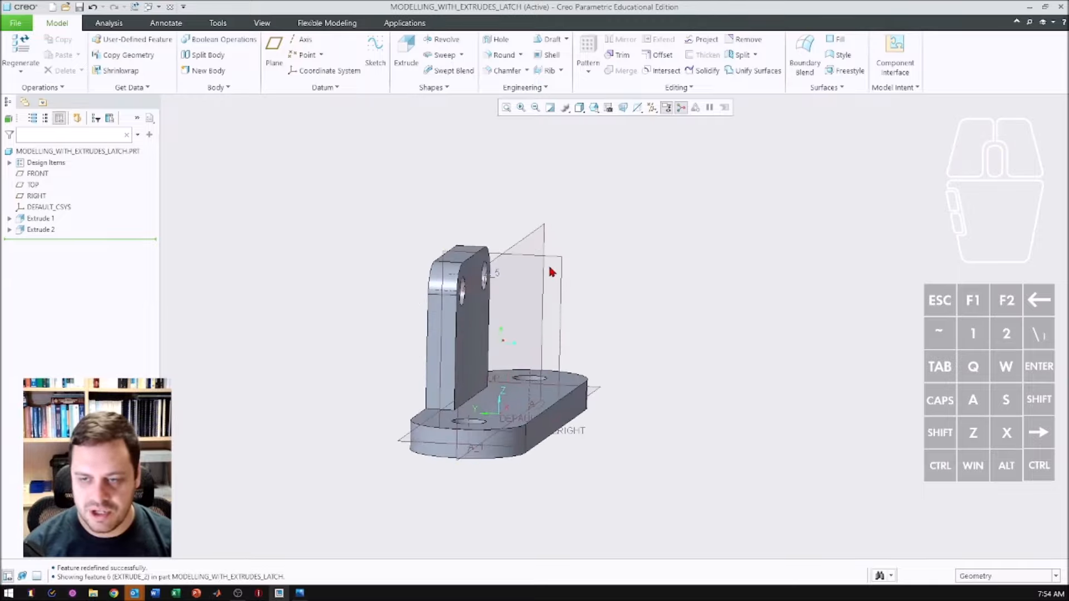
middle_drag(546, 284, 473, 262)
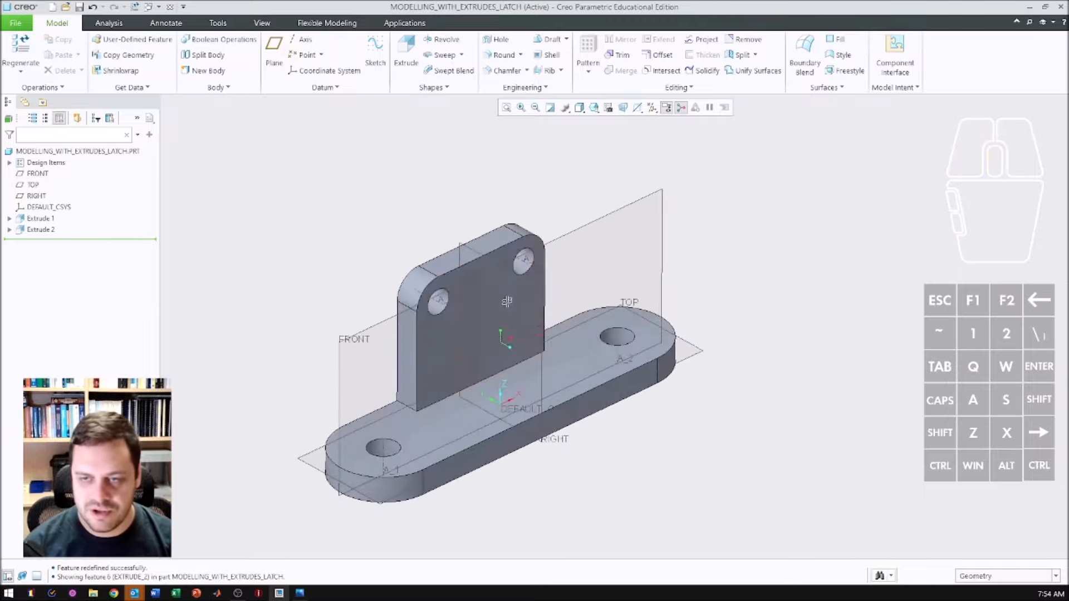
click(467, 251)
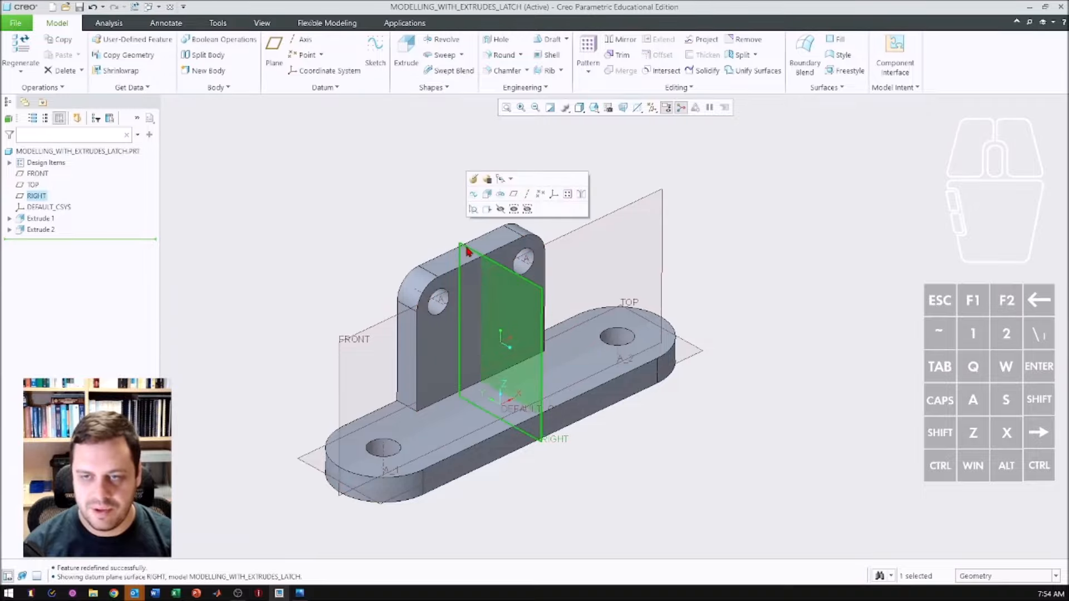
click(404, 51)
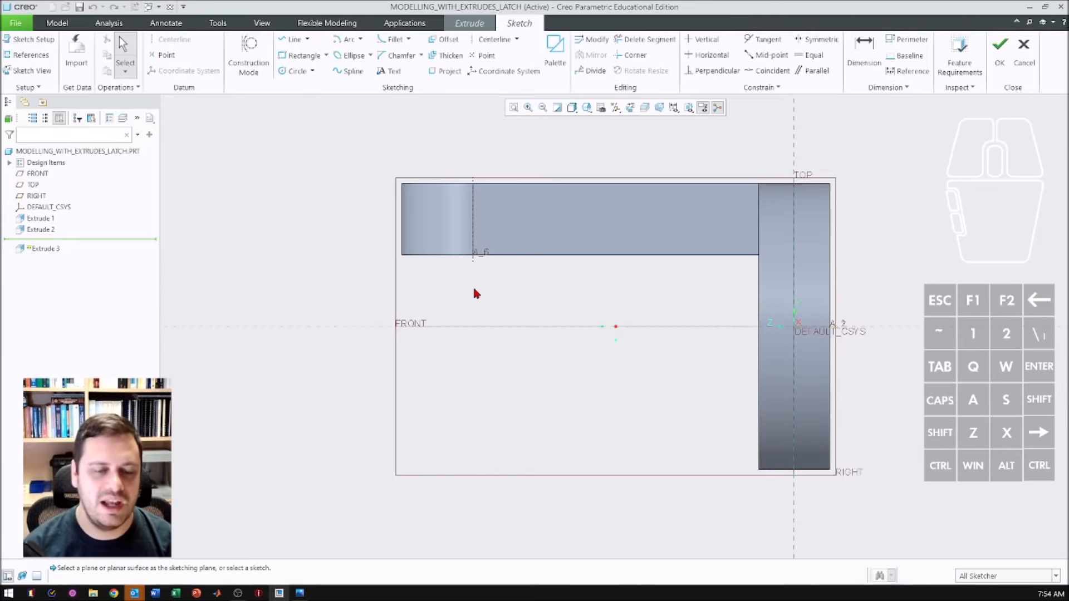
- Set up the rib sketch with the FRONT plane as the Right orientation reference and the view direction flipped, and enter the sketch
click(25, 42)
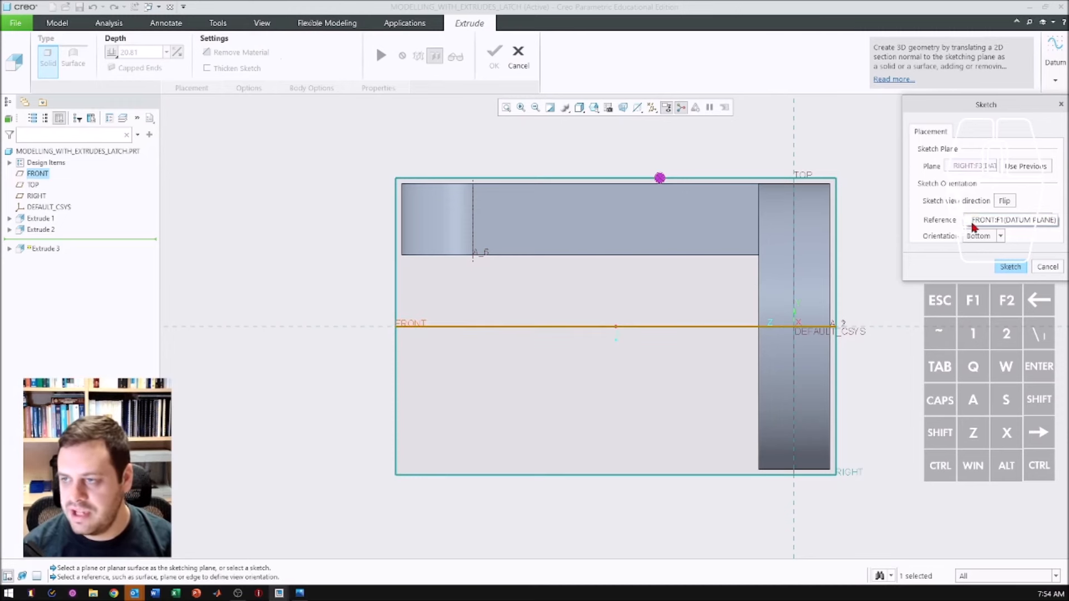
click(981, 240)
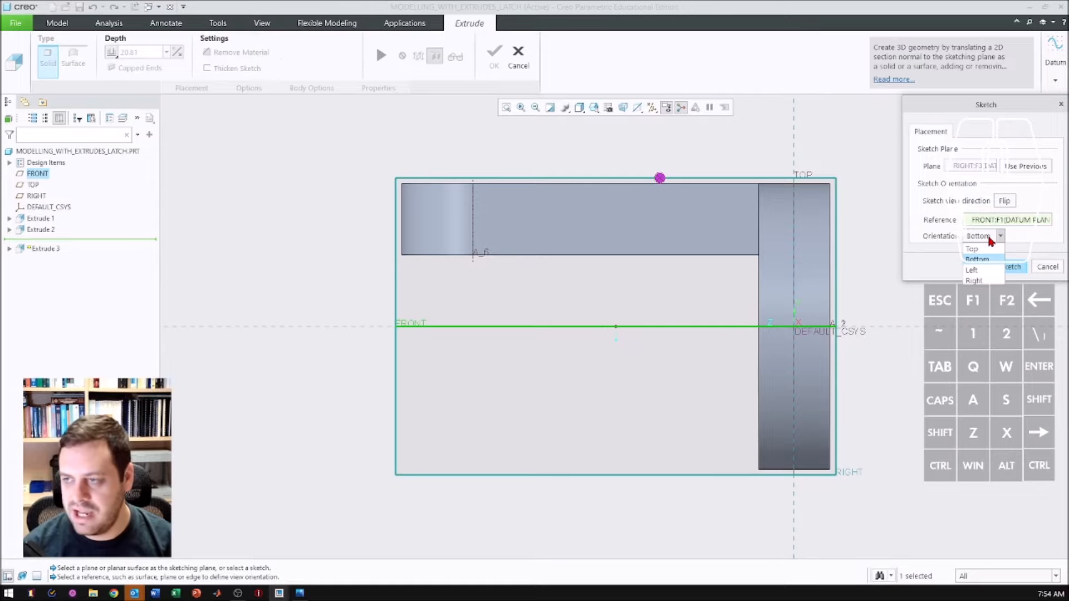
click(978, 249)
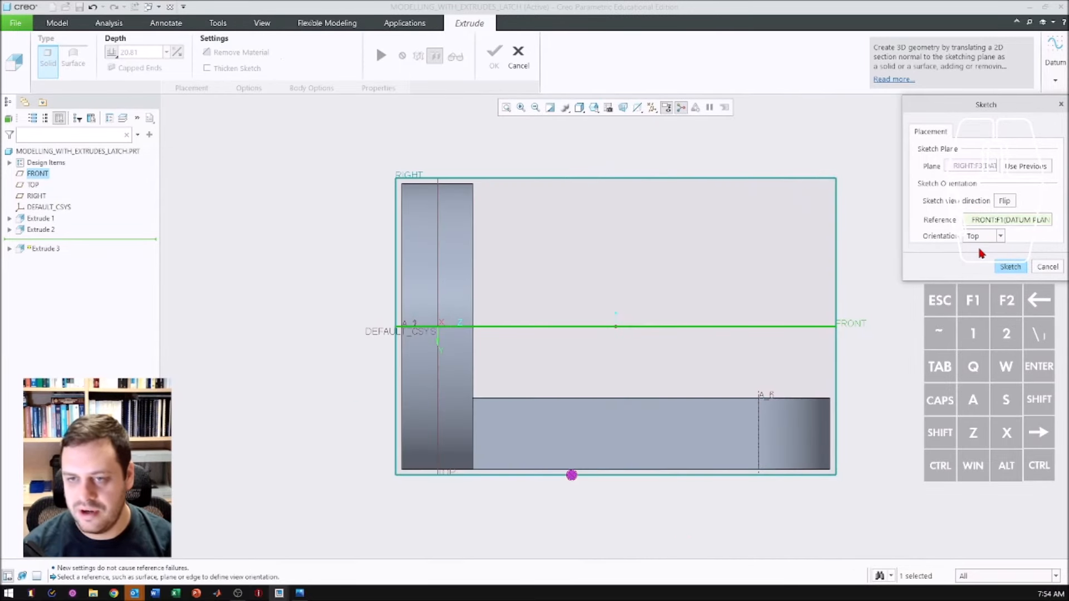
click(978, 238)
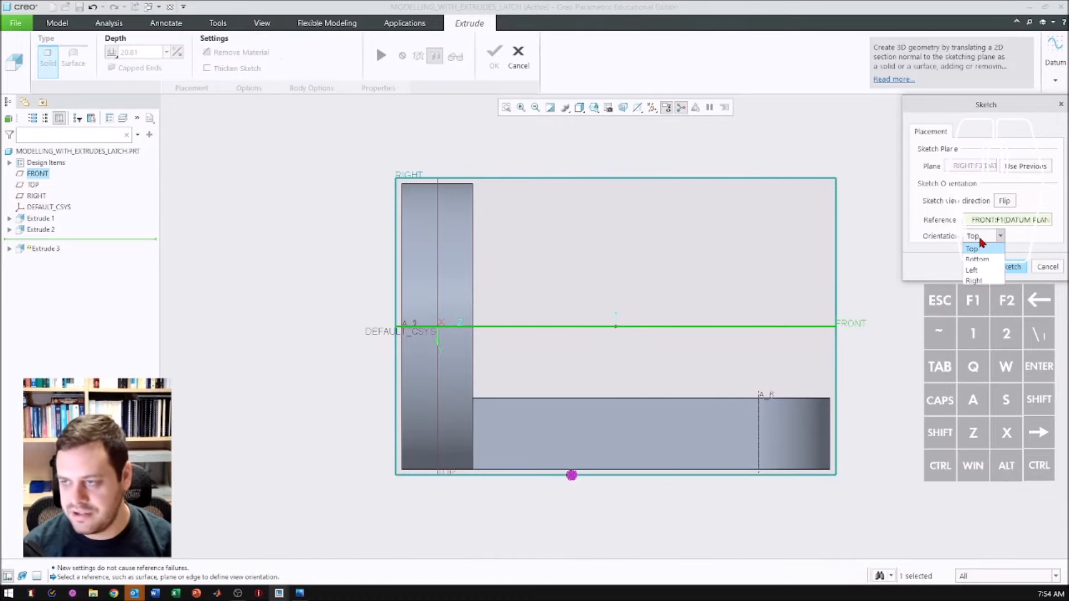
click(979, 270)
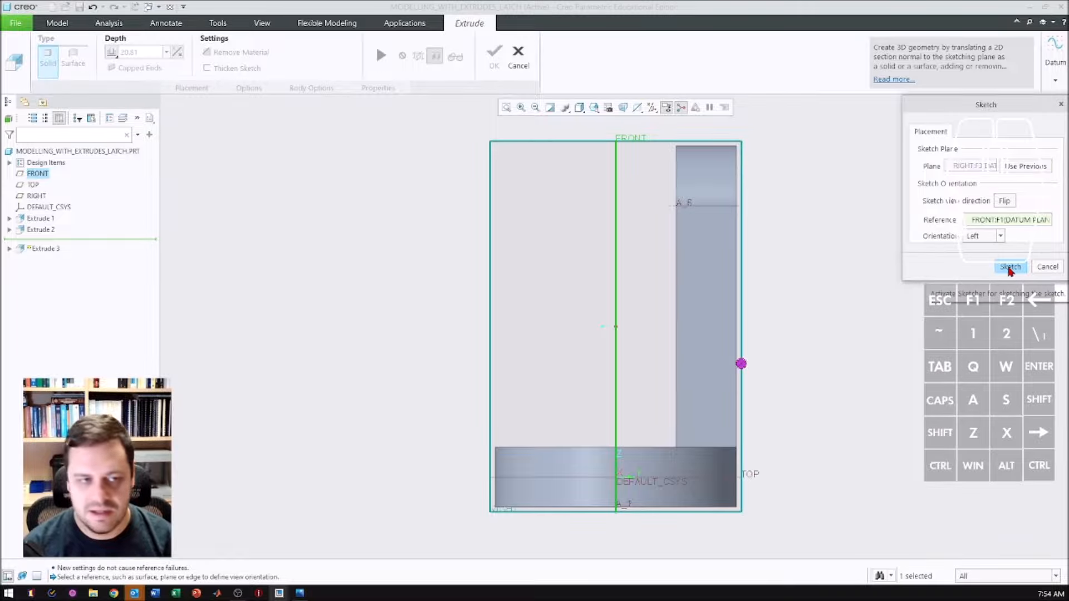
mouse_move(980, 112)
mouse_down()
mouse_move(738, 140)
mouse_move(305, 139)
mouse_move(314, 131)
mouse_up()
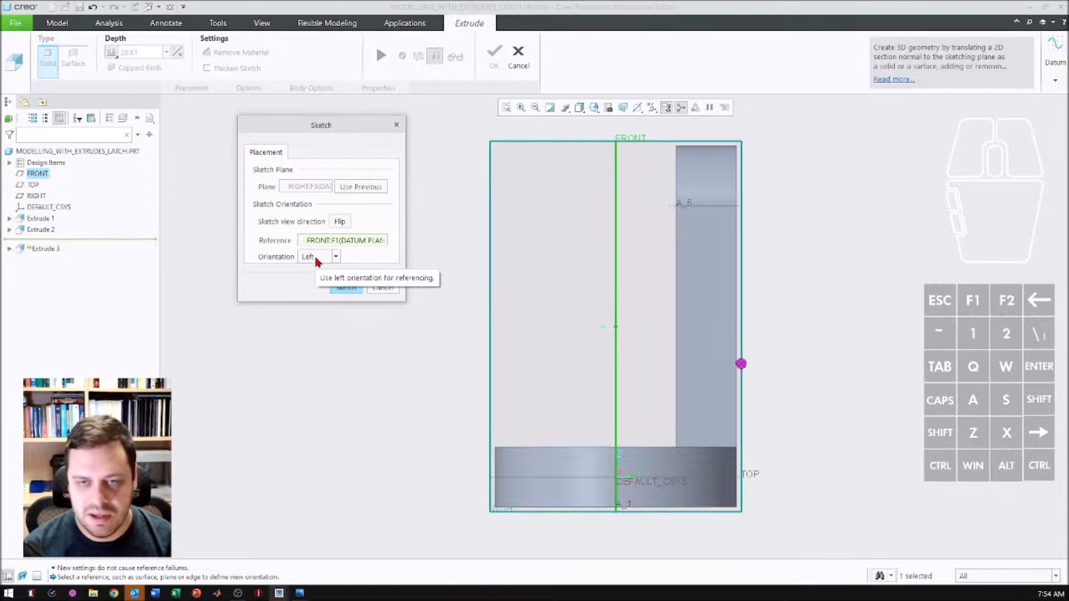
click(329, 258)
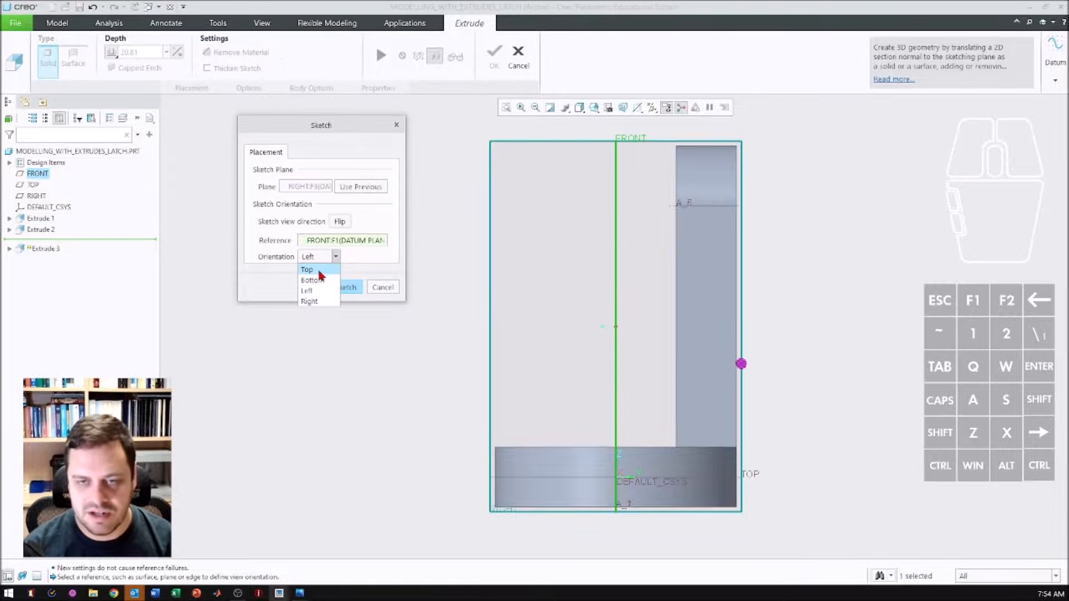
click(310, 302)
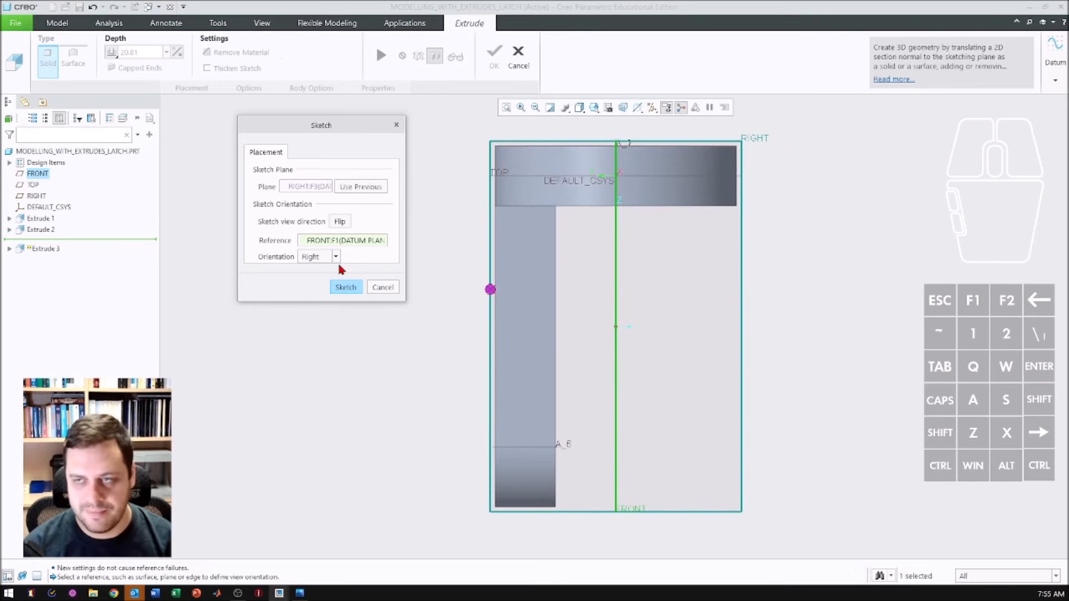
click(340, 222)
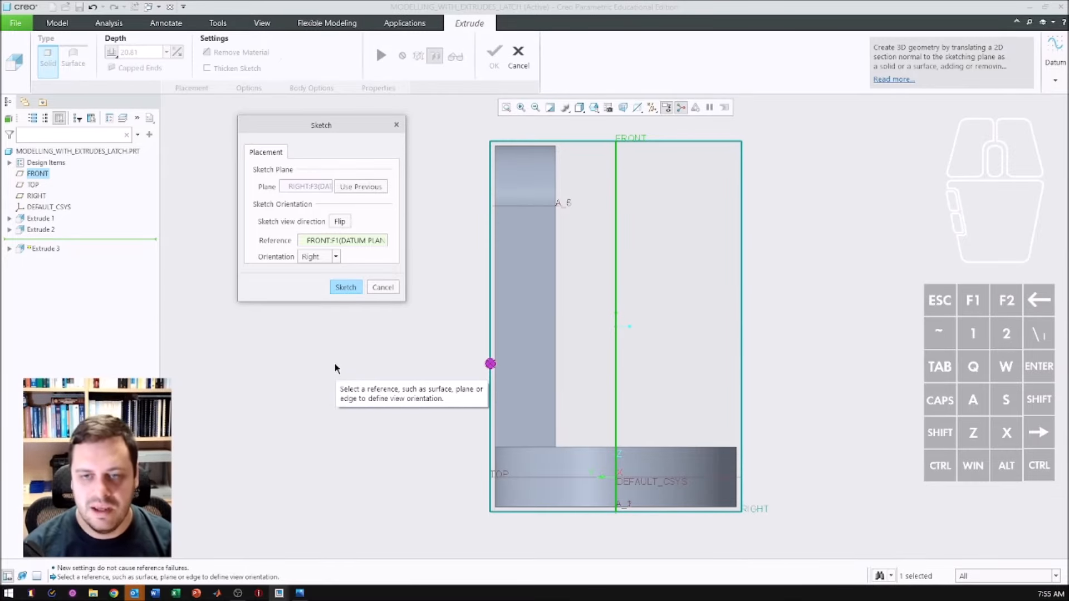
click(337, 287)
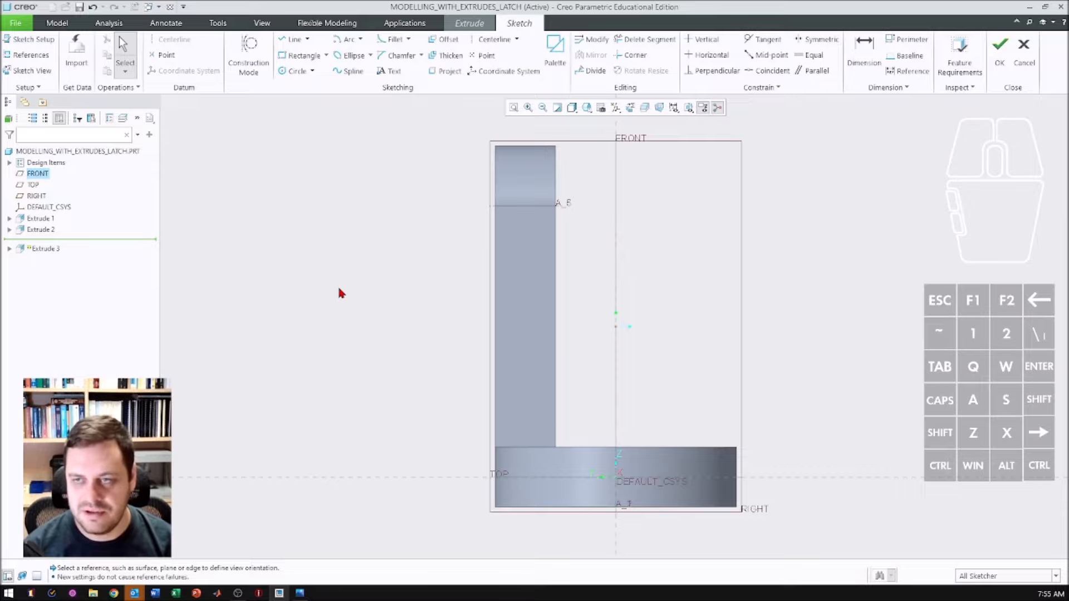
- Add the vertical plate's inner face and upper edge and the base's upper face and outer side edge as sketch references
click(31, 55)
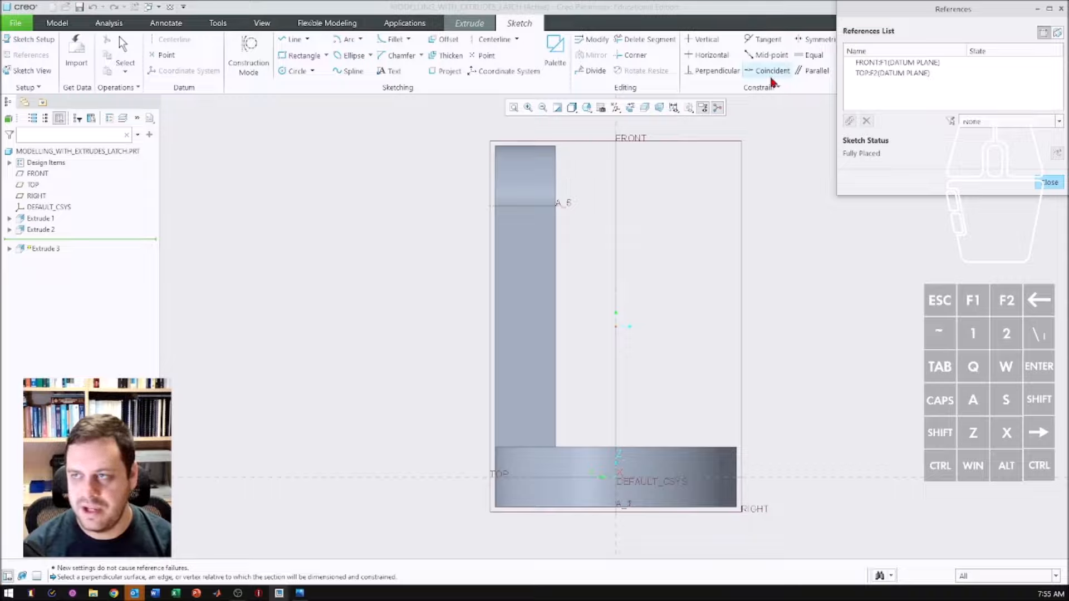
click(556, 248)
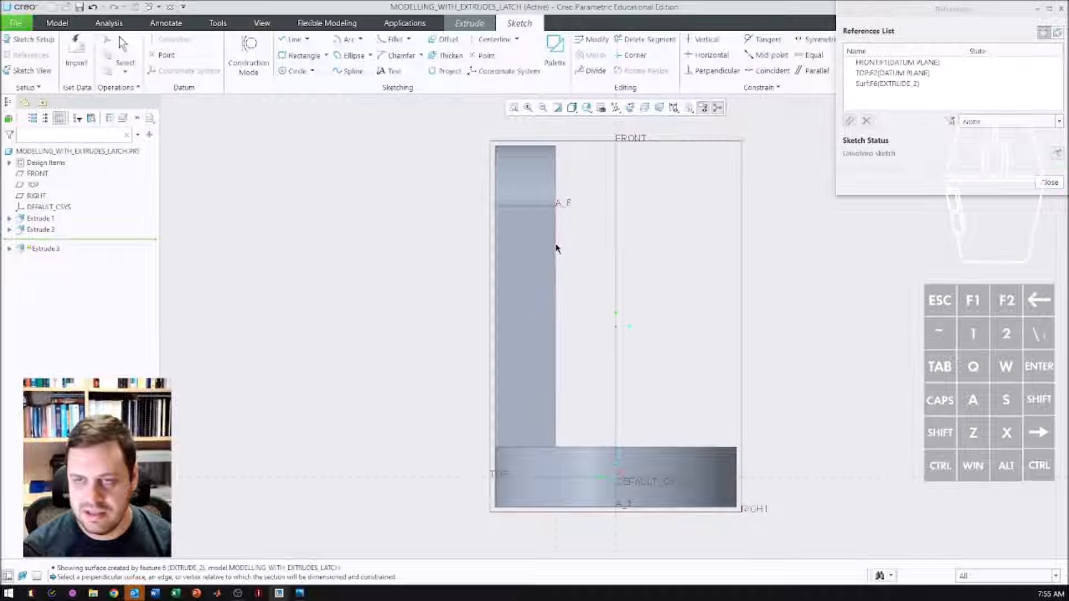
click(695, 446)
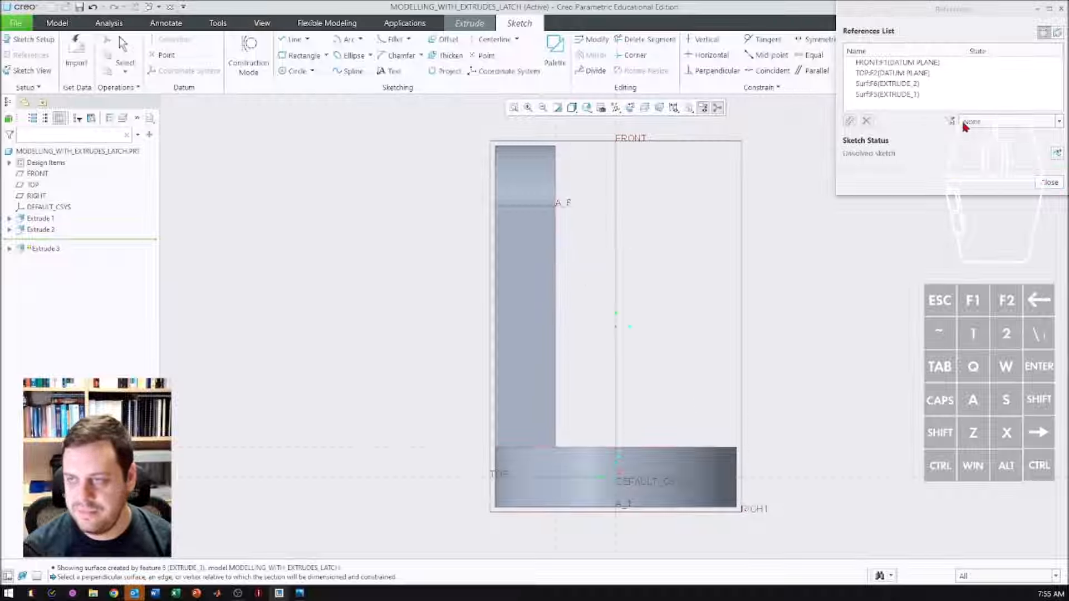
click(739, 468)
click(510, 145)
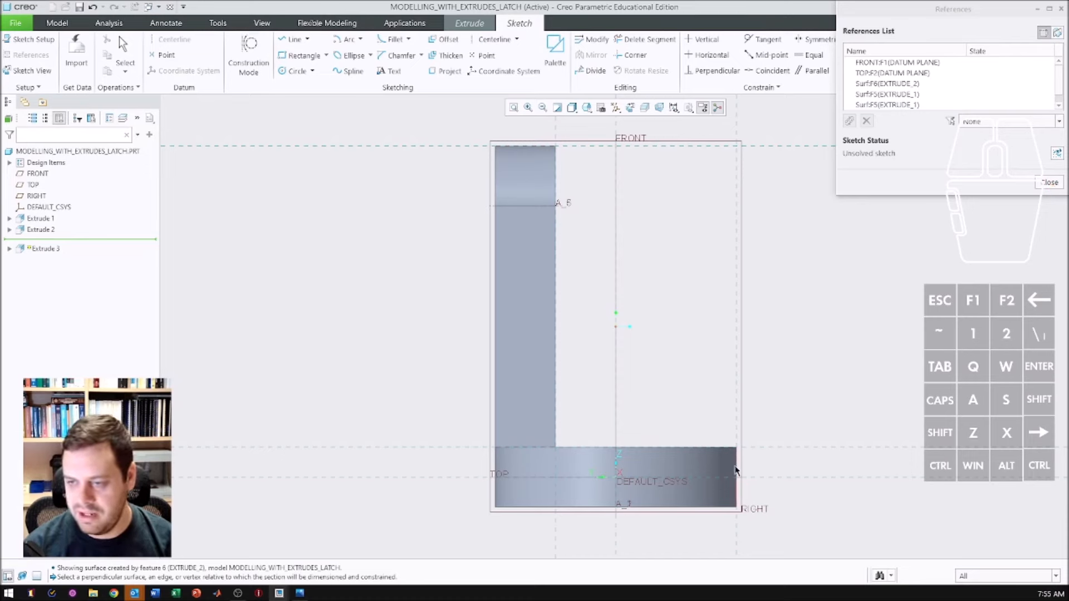
click(1050, 182)
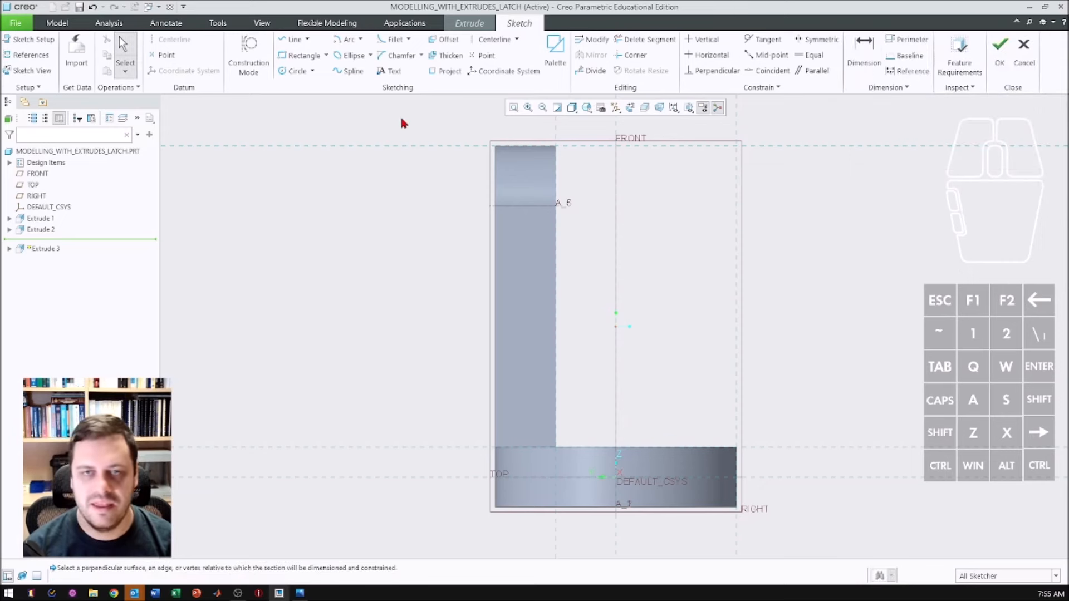
- Sketch a closed triangle from the plate's upper inner corner to the base junction and the base's outer corner, and finish the sketch
click(290, 39)
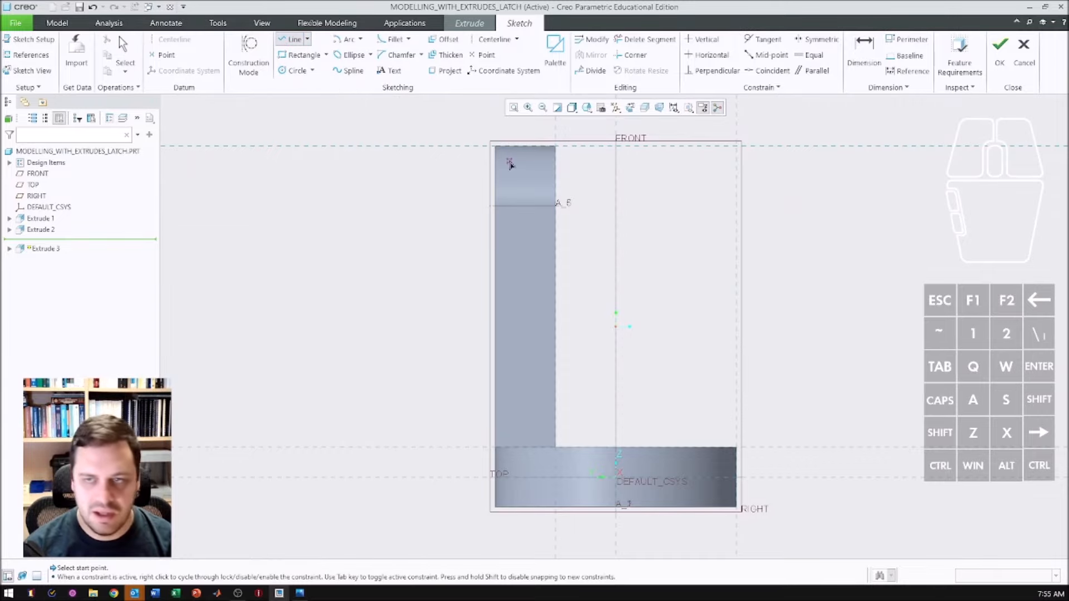
click(557, 146)
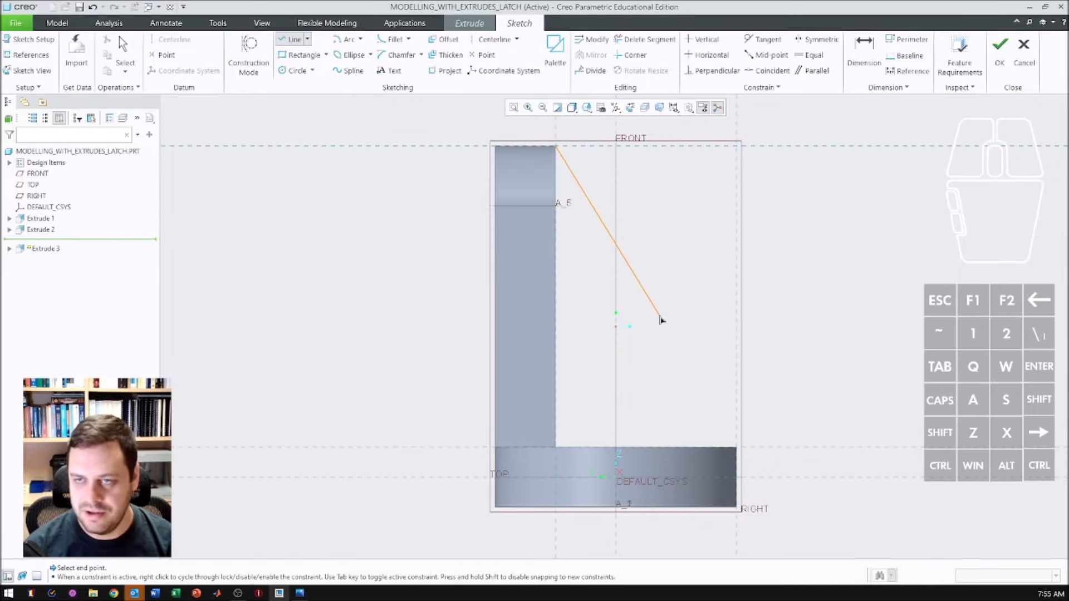
click(559, 453)
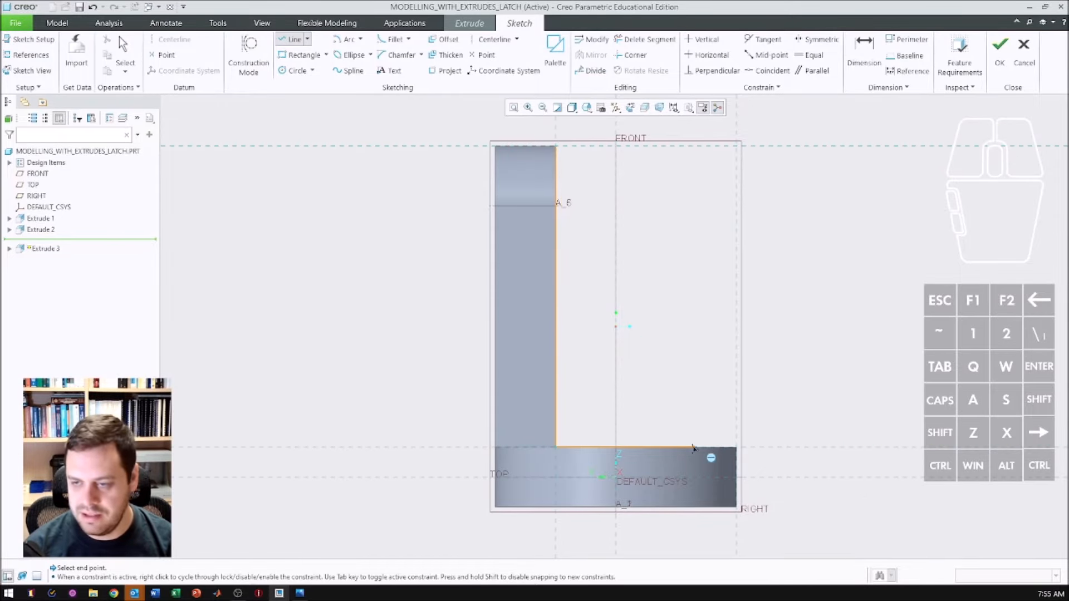
click(737, 448)
click(556, 147)
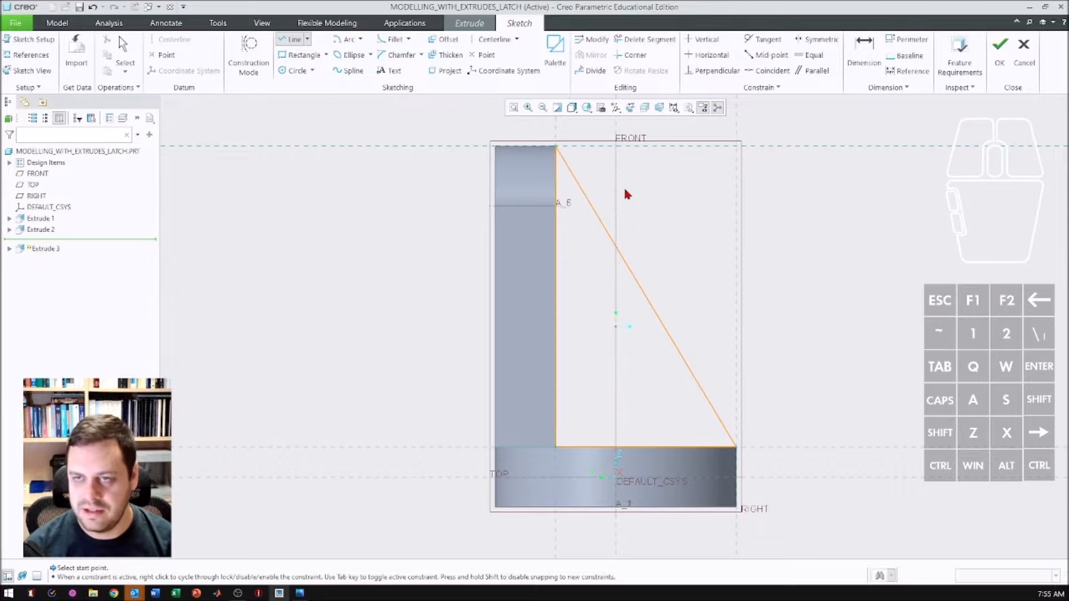
click(1000, 45)
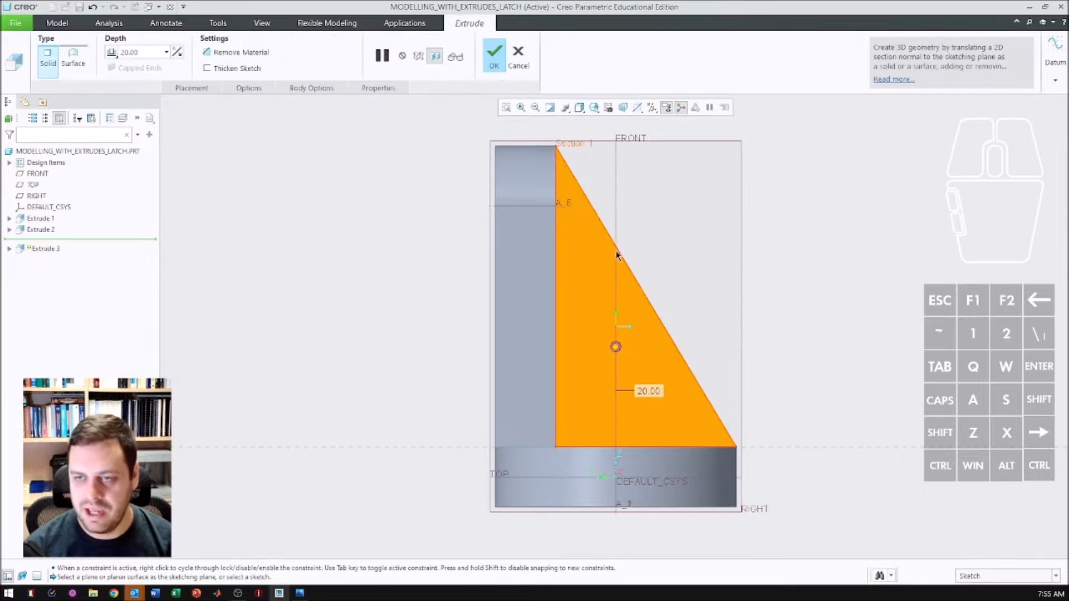
- Check the rib thickness in the Latch.png drawing and set the rib's extrusion depth to 5
middle_drag(616, 252, 576, 268)
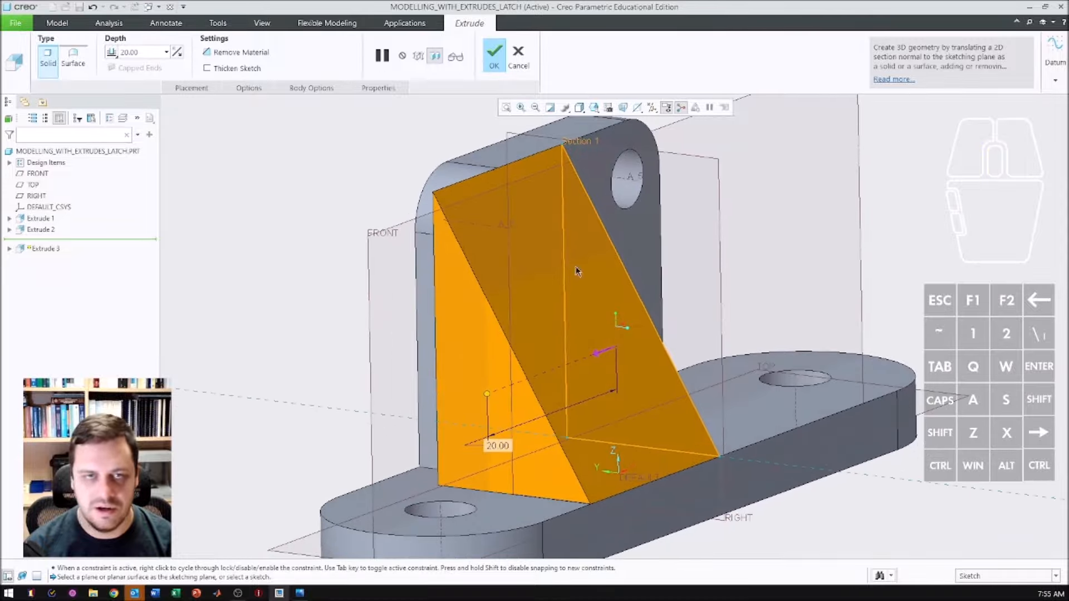
key(alt+Tab)
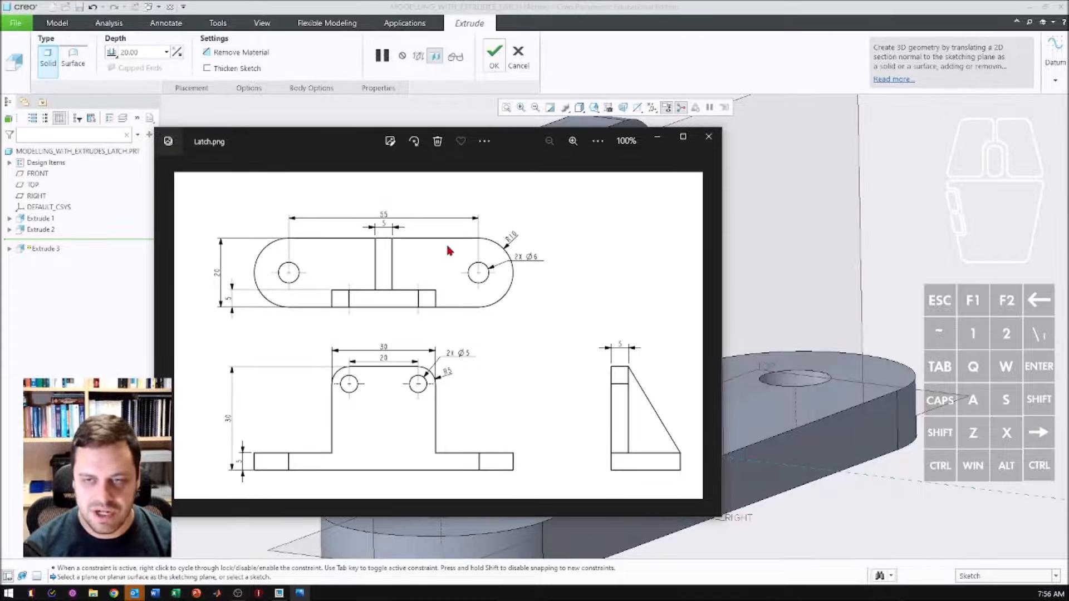
drag(335, 151, 0, 169)
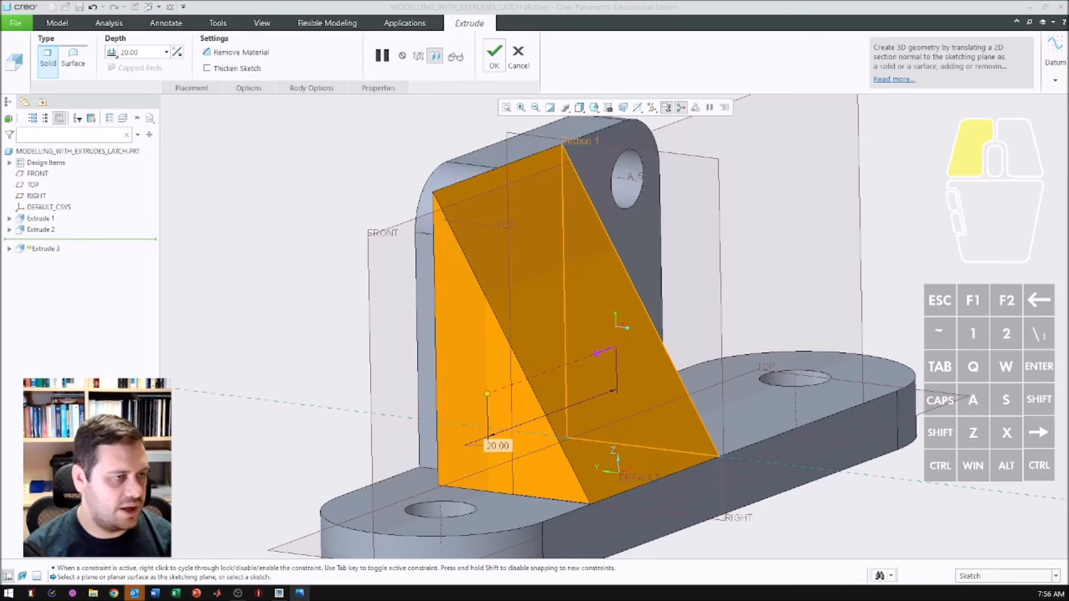
double_click(135, 52)
text(5)
key(Return)
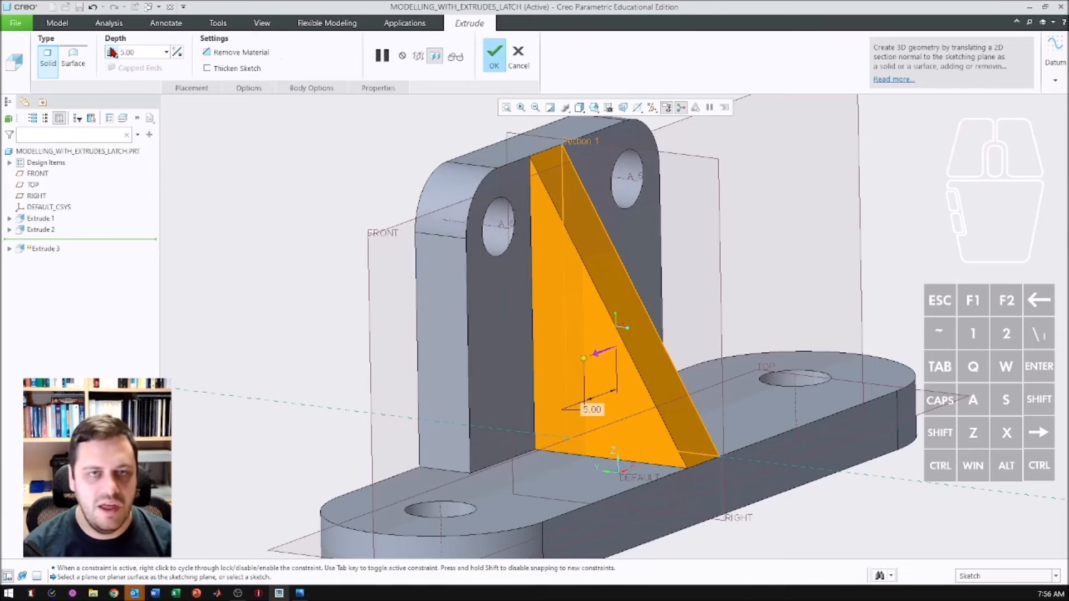
- Make the rib's extrusion symmetric about the sketch plane and complete the feature
click(112, 52)
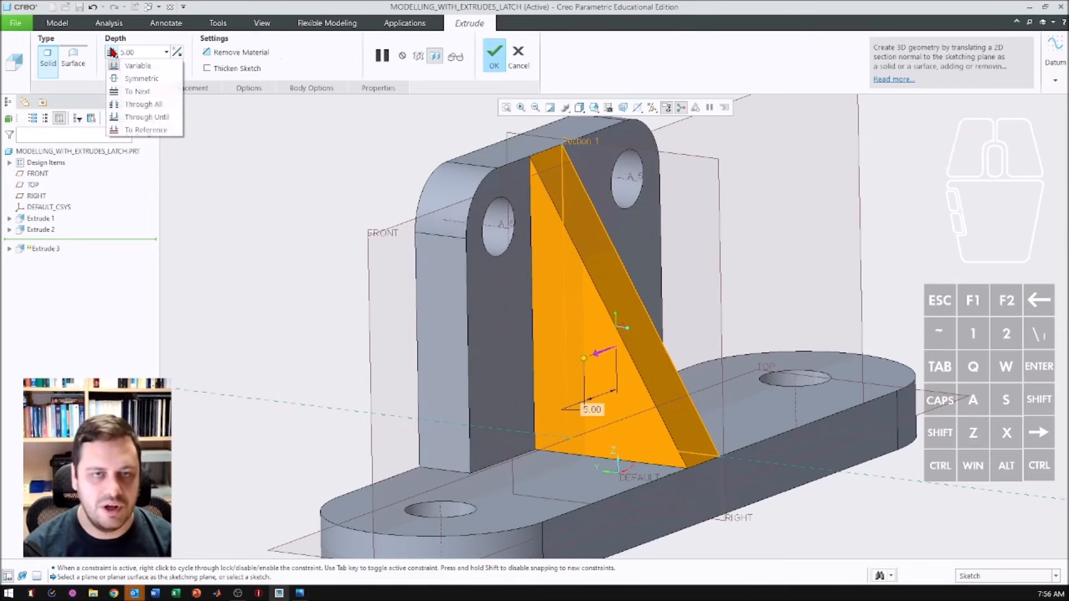
click(129, 78)
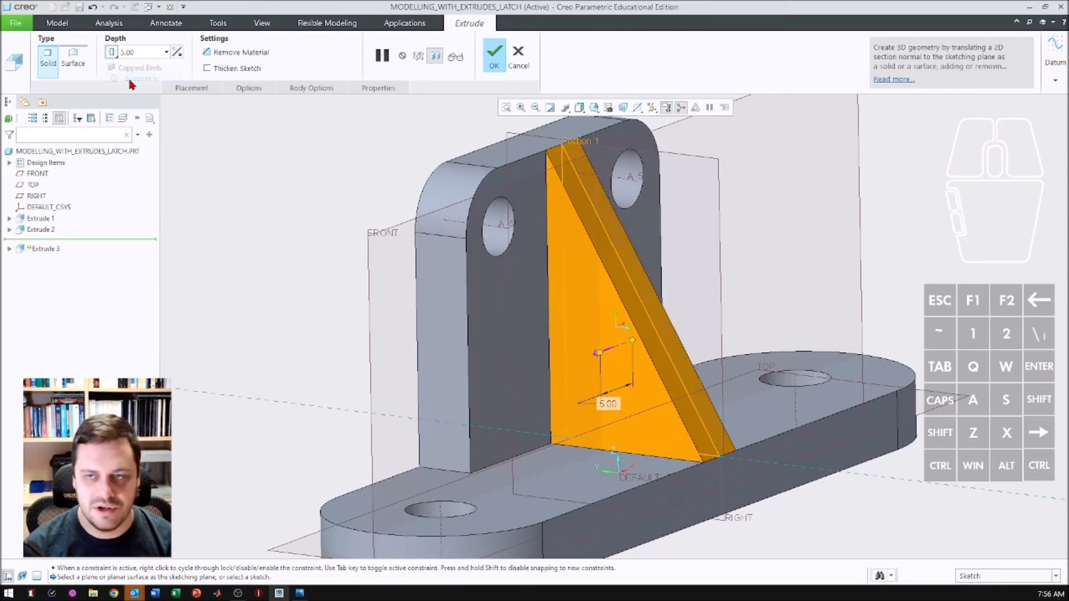
click(493, 63)
middle_drag(270, 302, 429, 316)
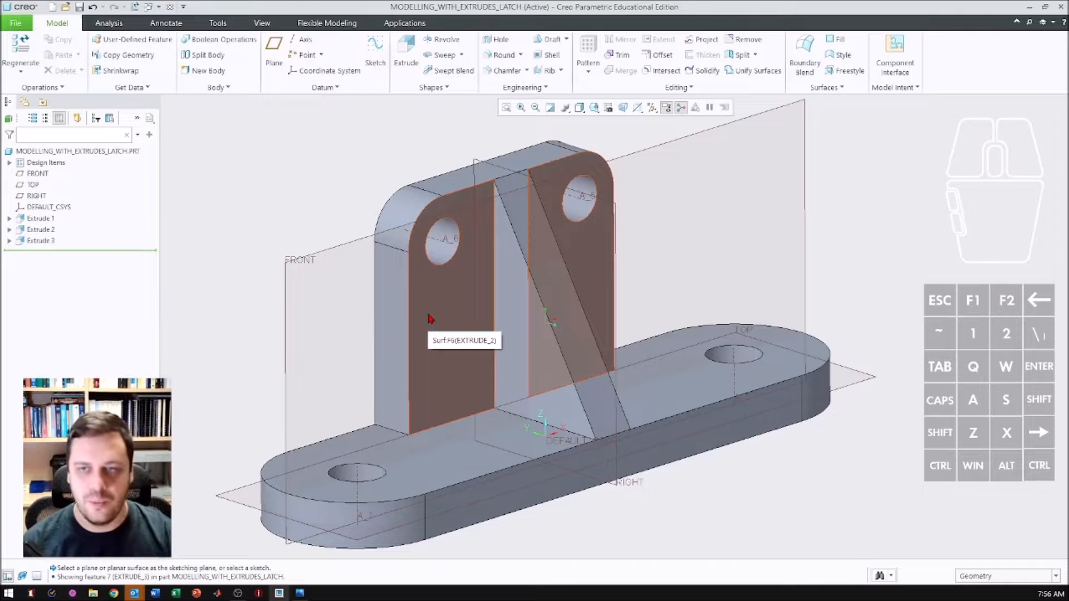
- Open the definition of Extrude 3 for editing and stretch its symmetric depth to 18
click(9, 241)
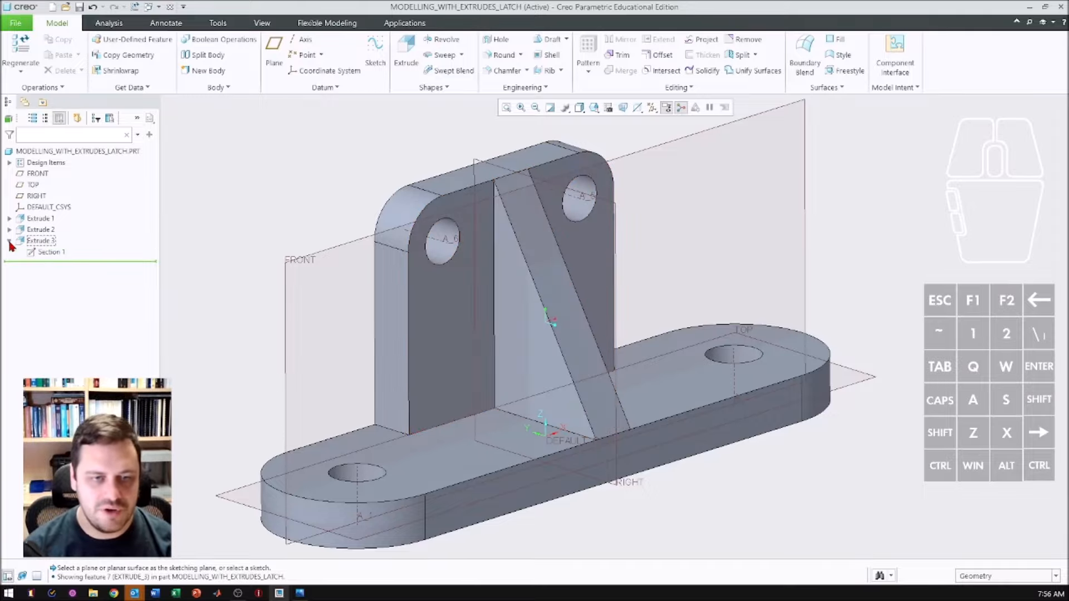
right_click(43, 244)
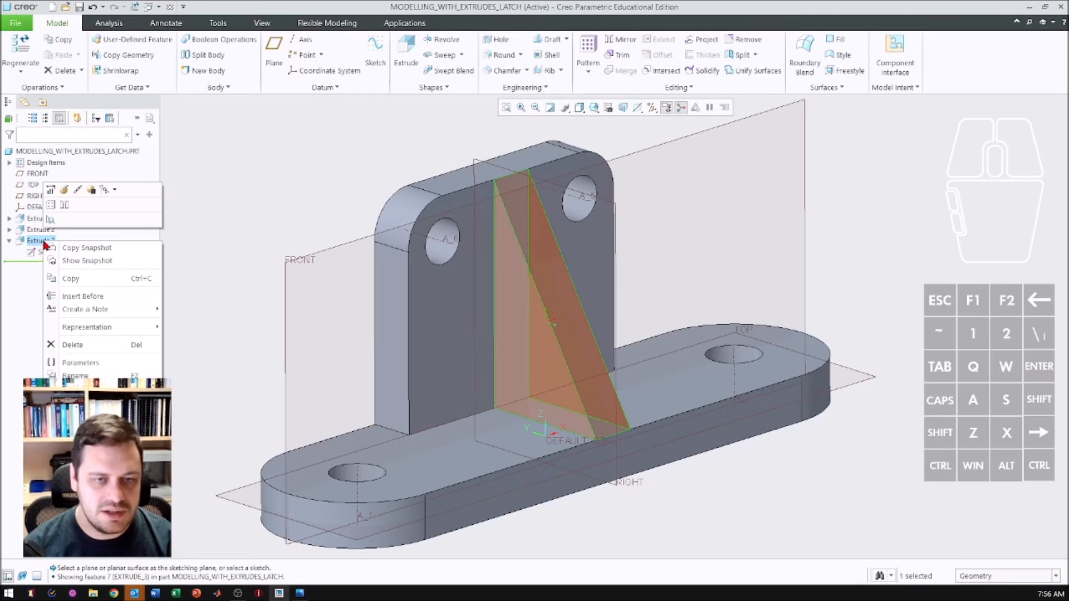
click(65, 191)
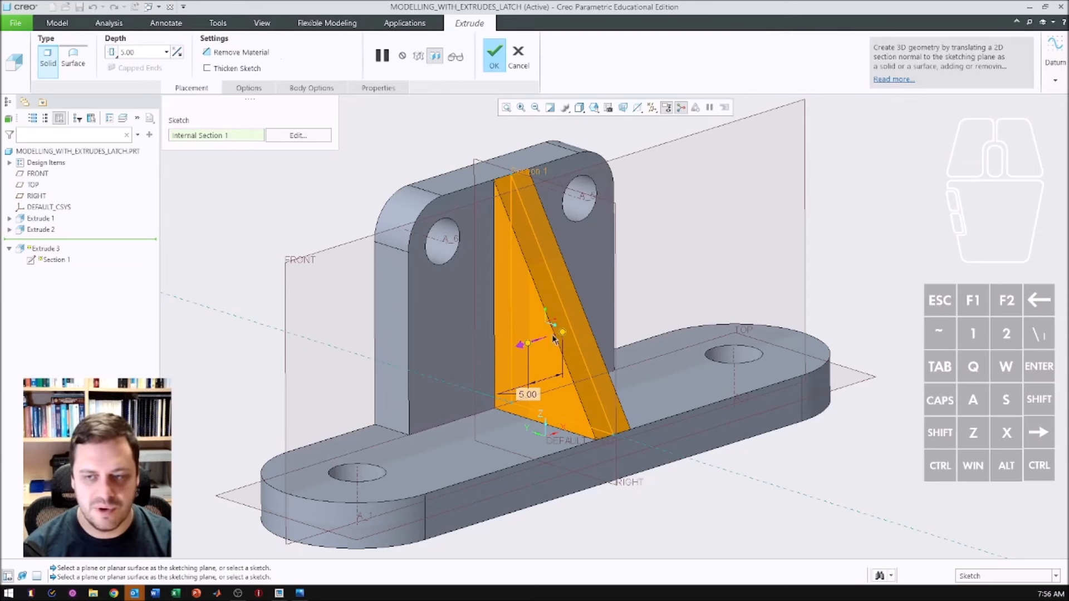
drag(527, 343, 491, 369)
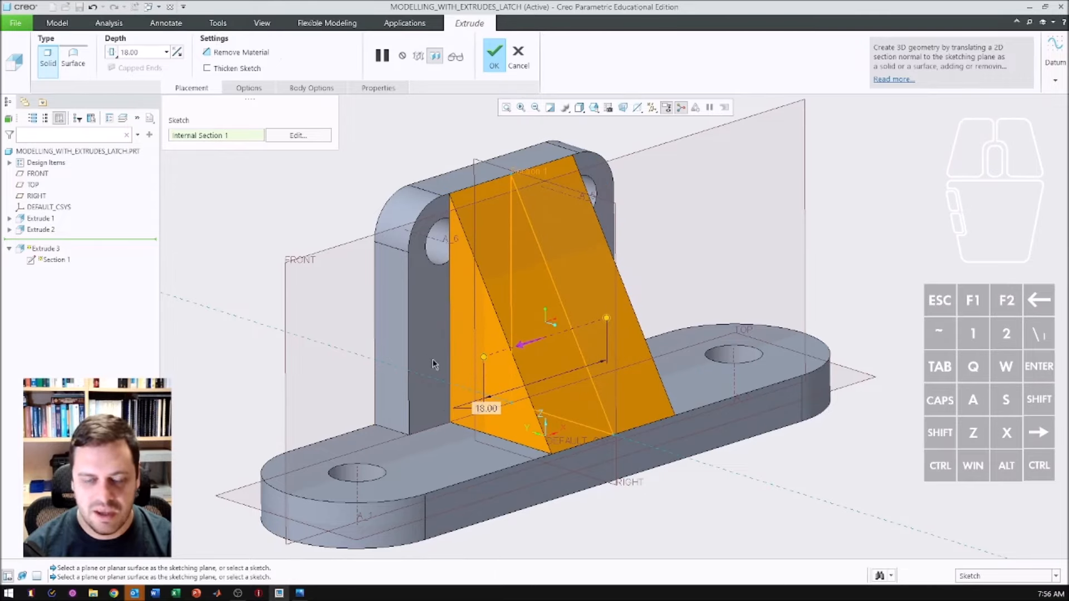
- Try extruding the rib up to the plate's side face with the To Reference depth option, and discard the feature edit
click(113, 52)
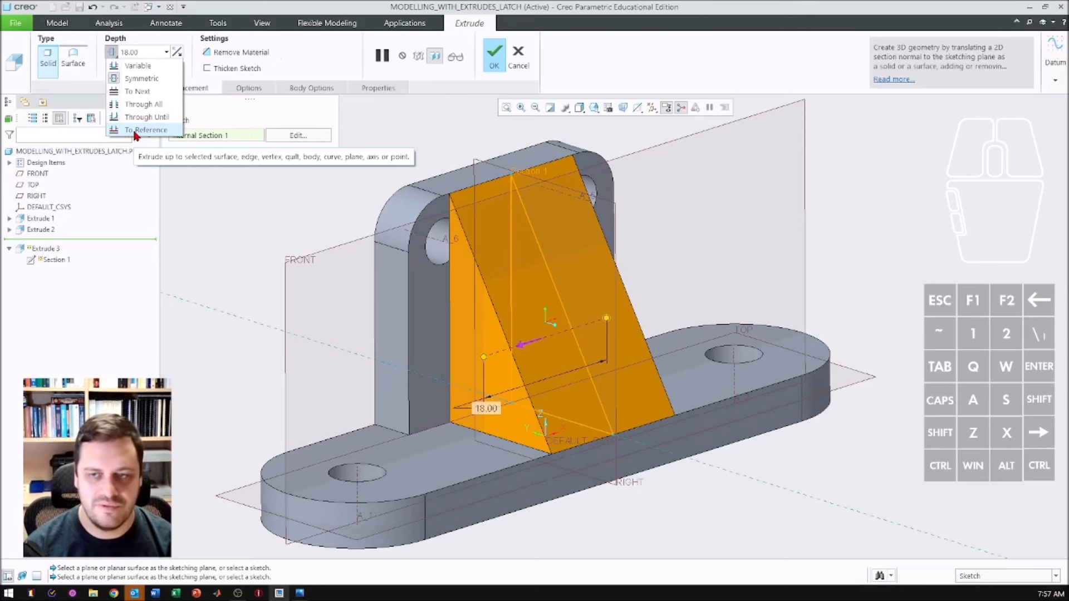
click(146, 129)
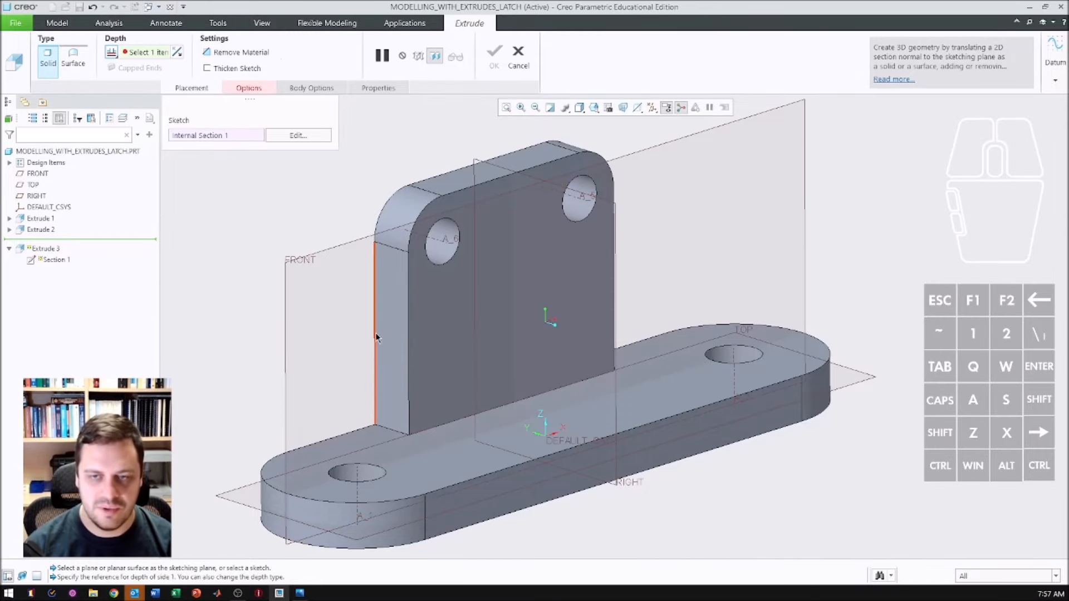
click(399, 290)
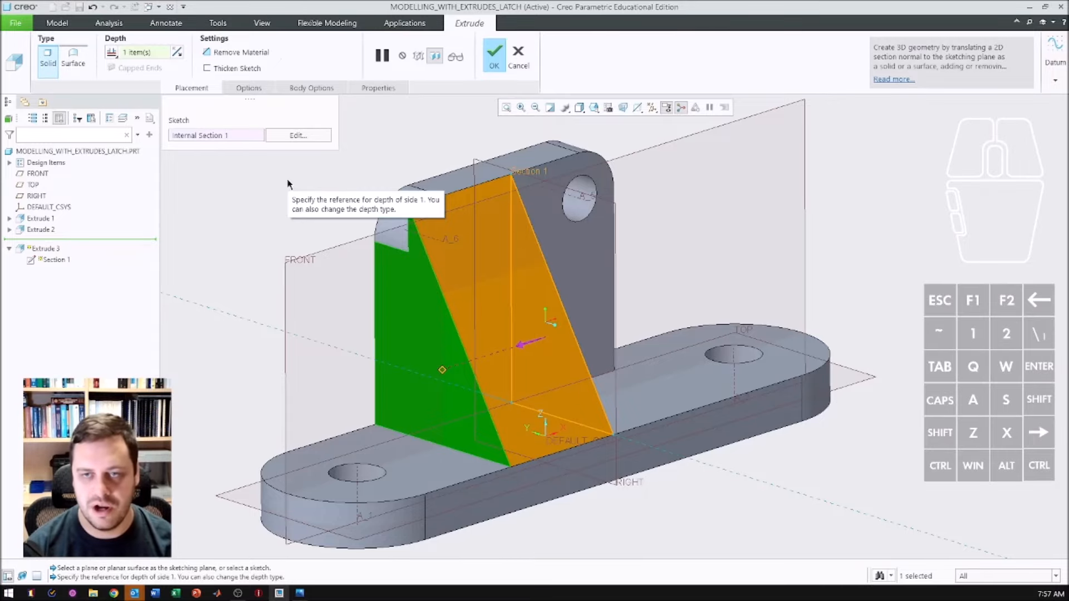
click(527, 65)
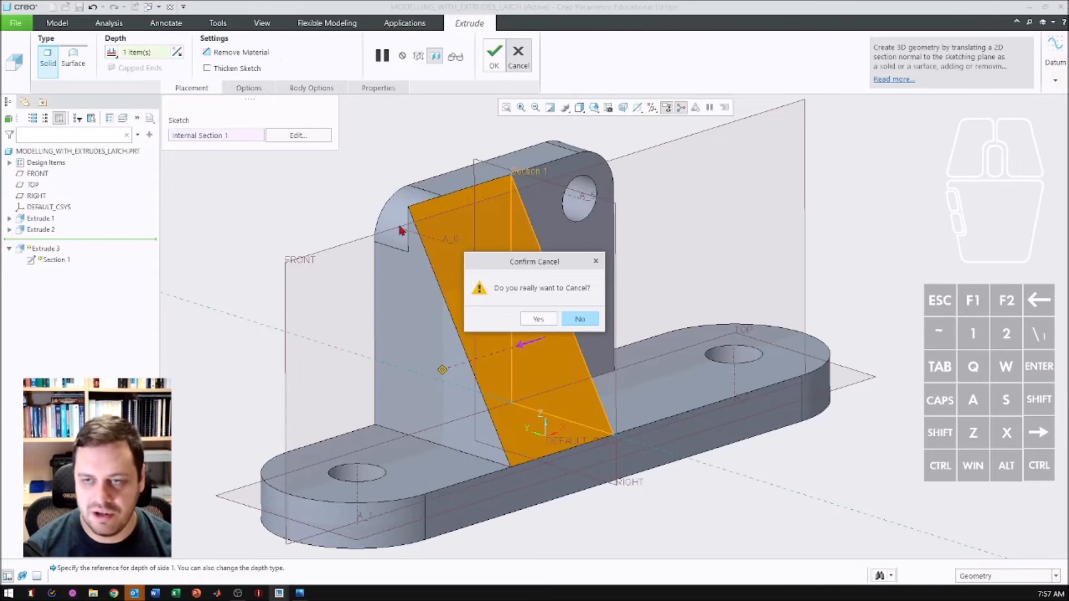
click(538, 318)
click(302, 201)
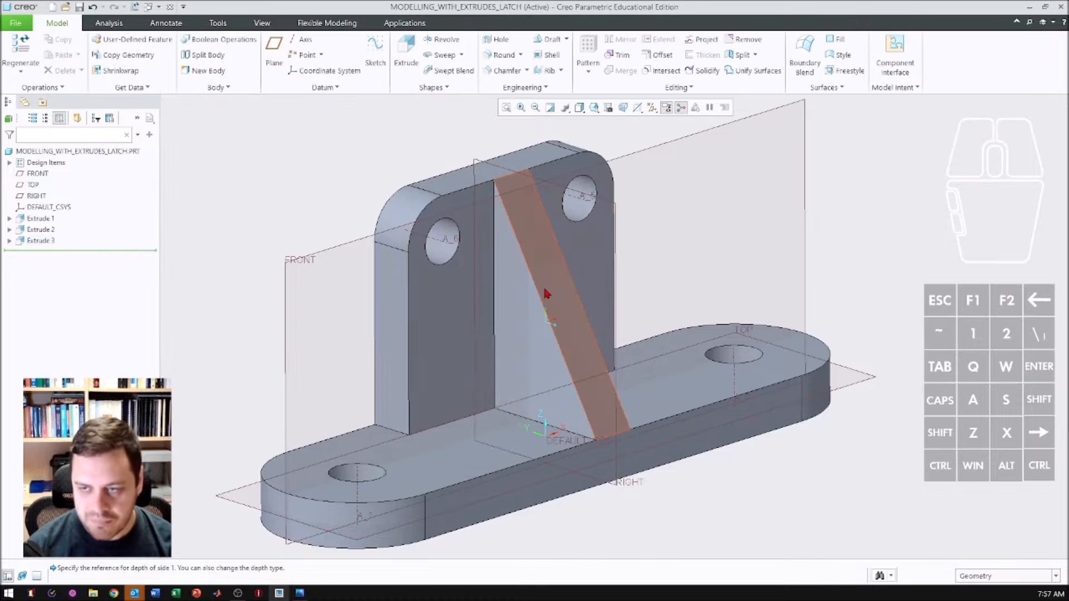
- Hide all datum axes, points, coordinate systems and planes, and turn off the annotation and spin center displays
click(652, 107)
click(656, 122)
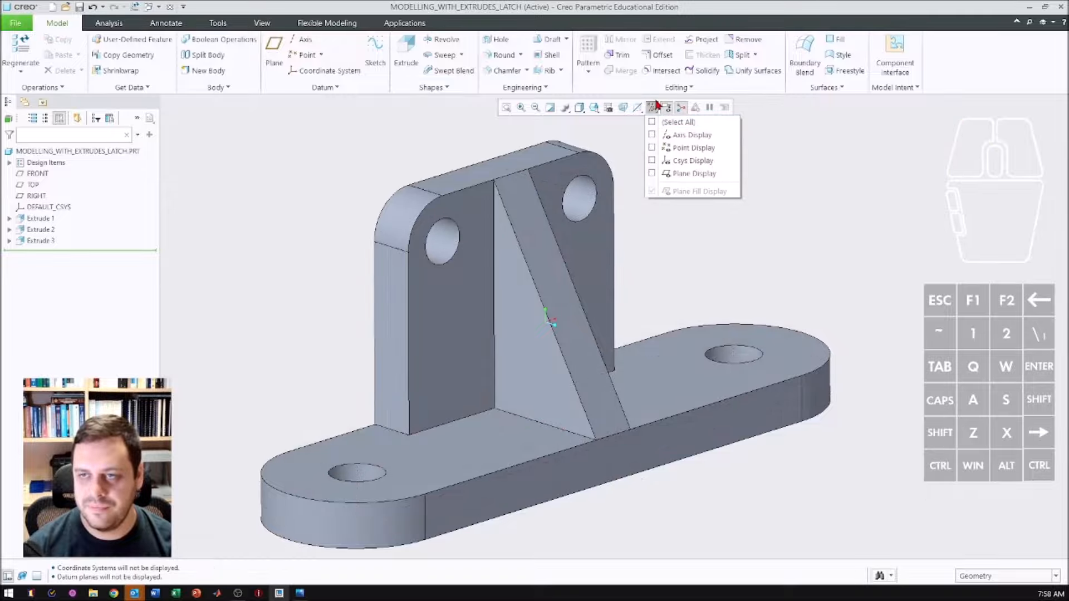
click(666, 108)
click(681, 108)
- Orient the latch to the saved ISOMETRIC view
click(593, 107)
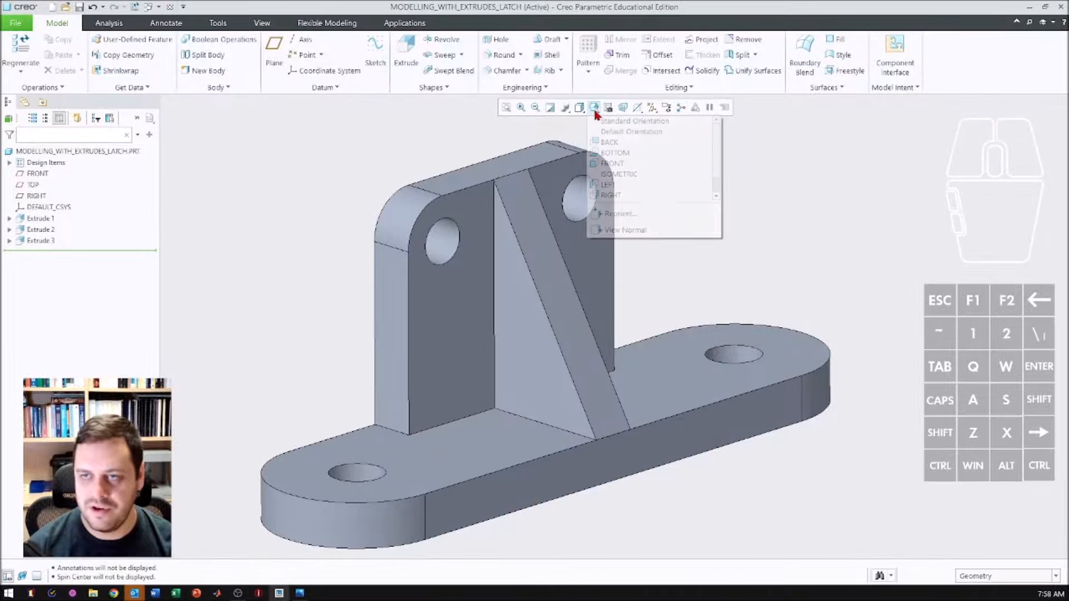
click(617, 174)
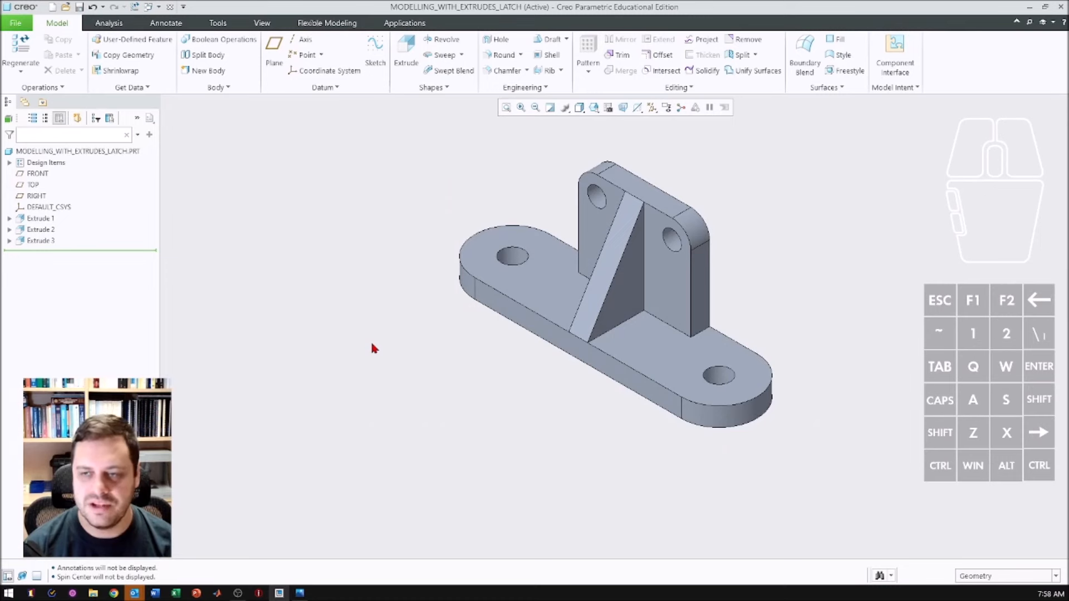
mouse_move(608, 345)
middle_down()
mouse_move(624, 318)
mouse_move(607, 369)
middle_up()
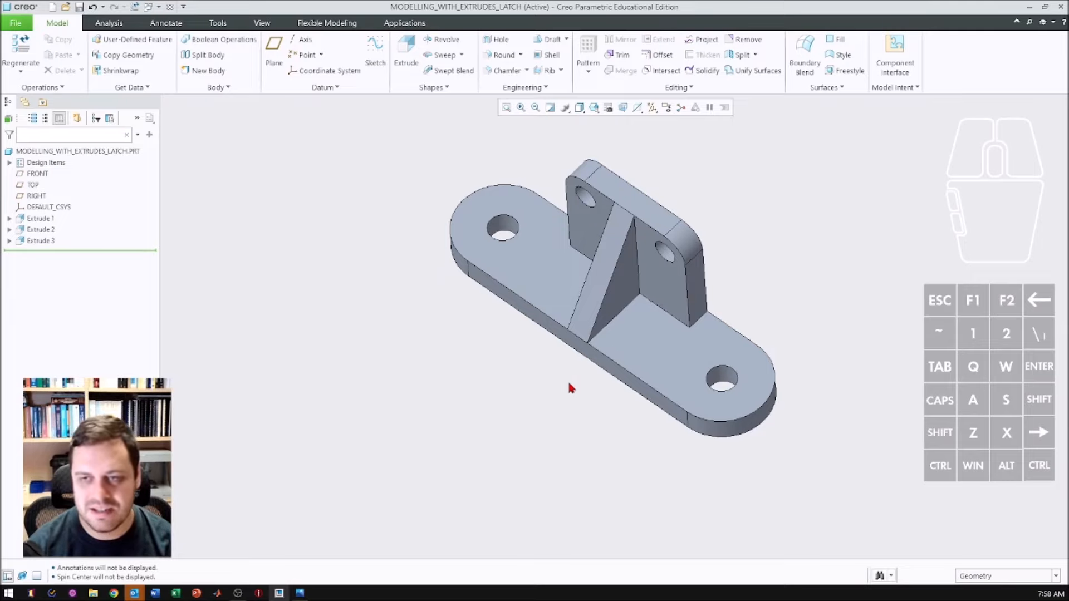
click(593, 108)
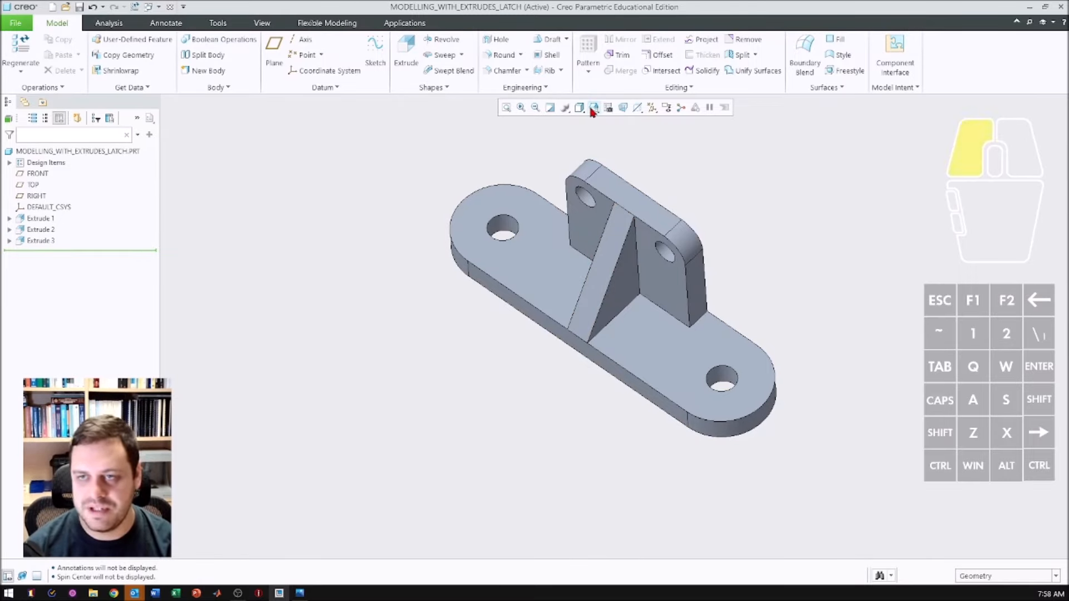
click(617, 173)
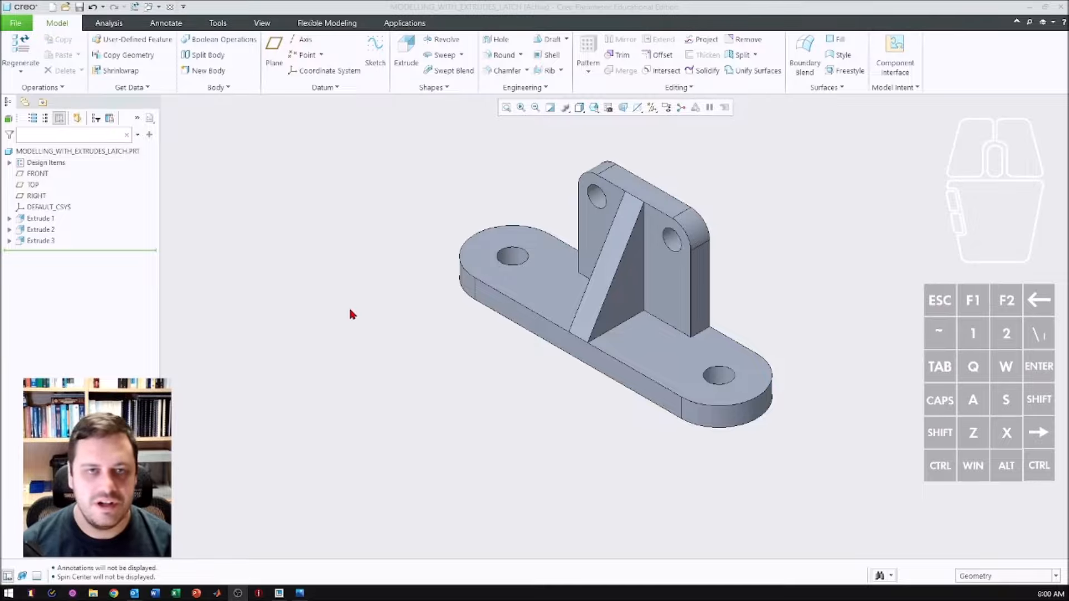
- Save the latch part in the Week_1_CREO folder on the desktop
click(17, 23)
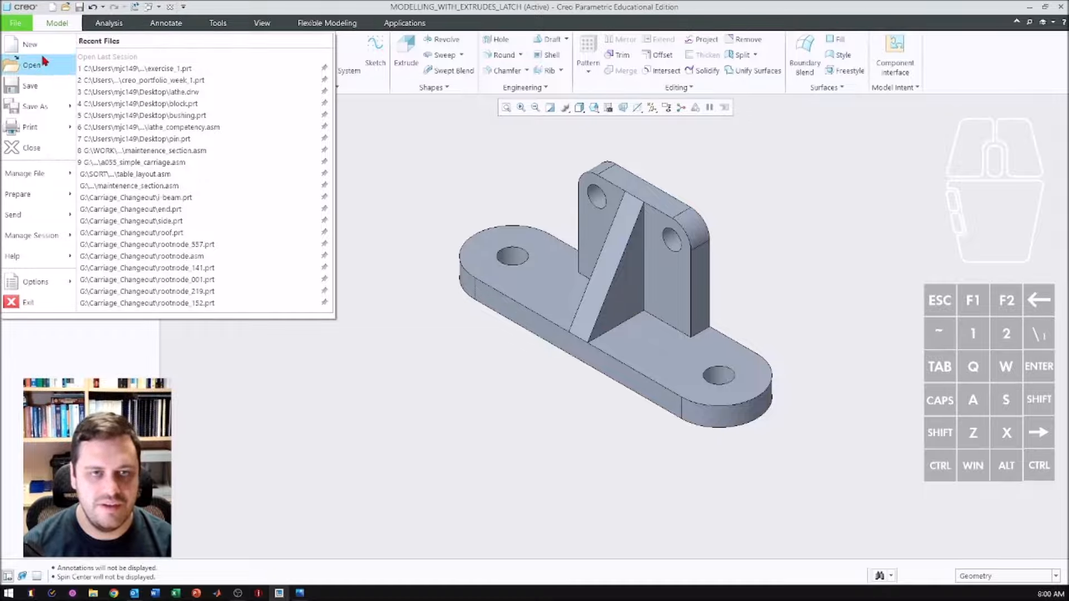
click(29, 86)
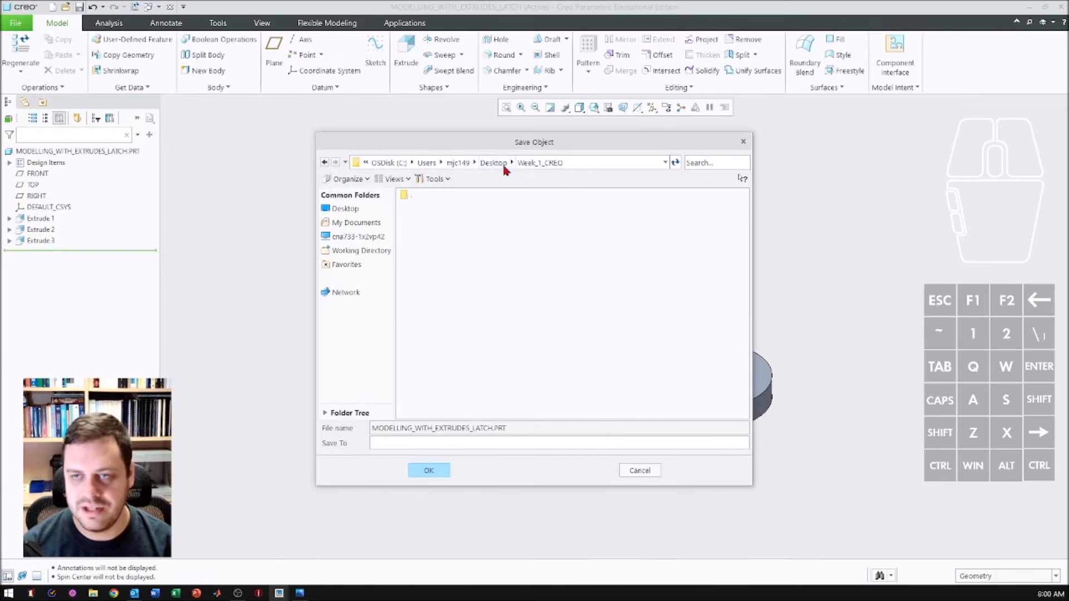
click(429, 470)
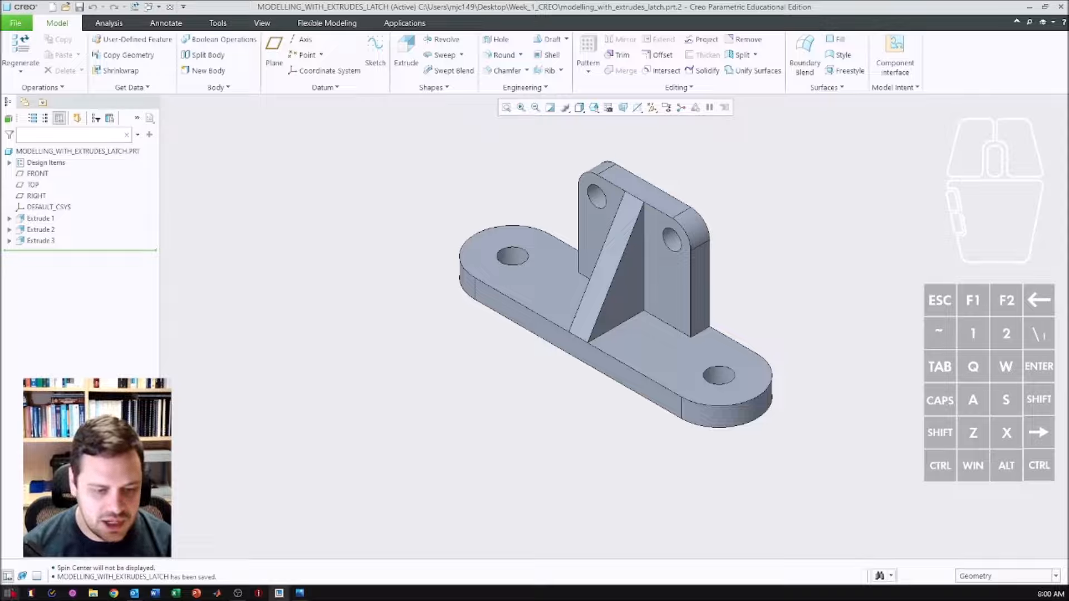
- Open the Snipping Tool and capture a rectangular snip around the whole isometric latch model
click(11, 591)
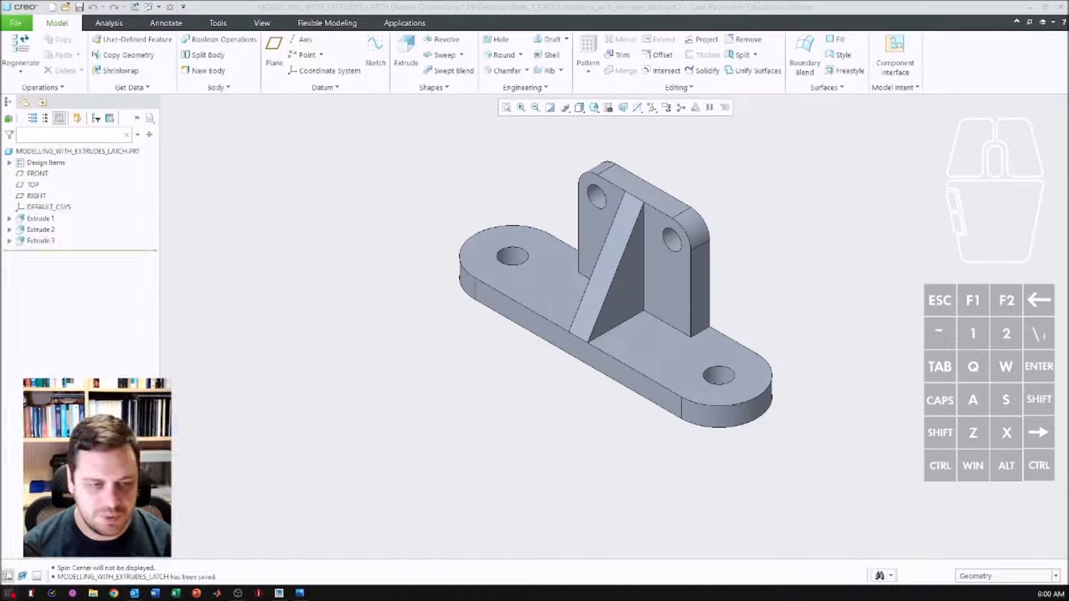
text(s)
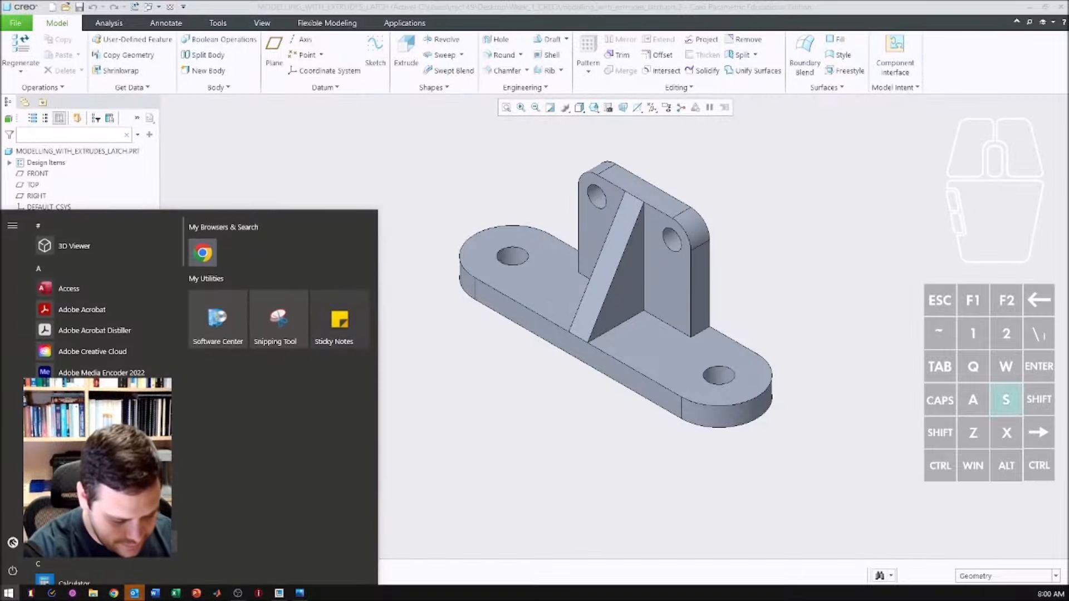
text(nipping)
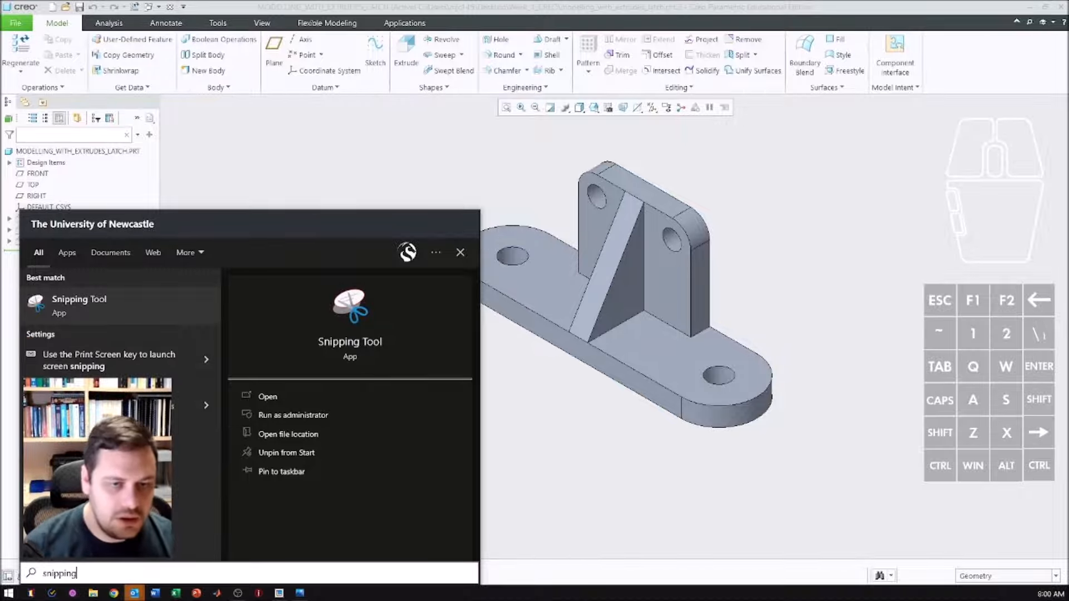
click(105, 299)
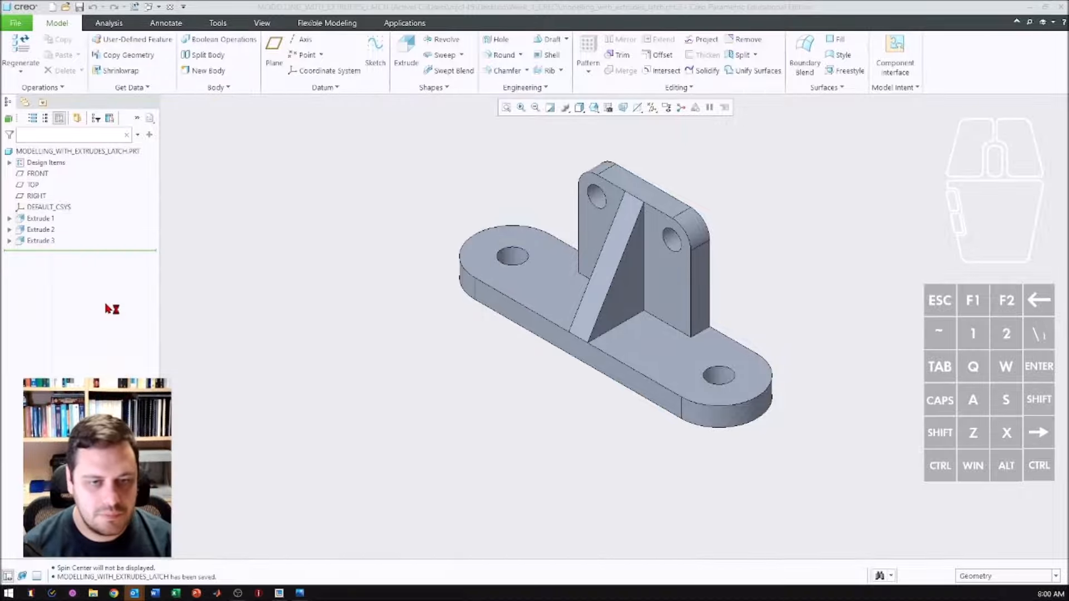
click(63, 76)
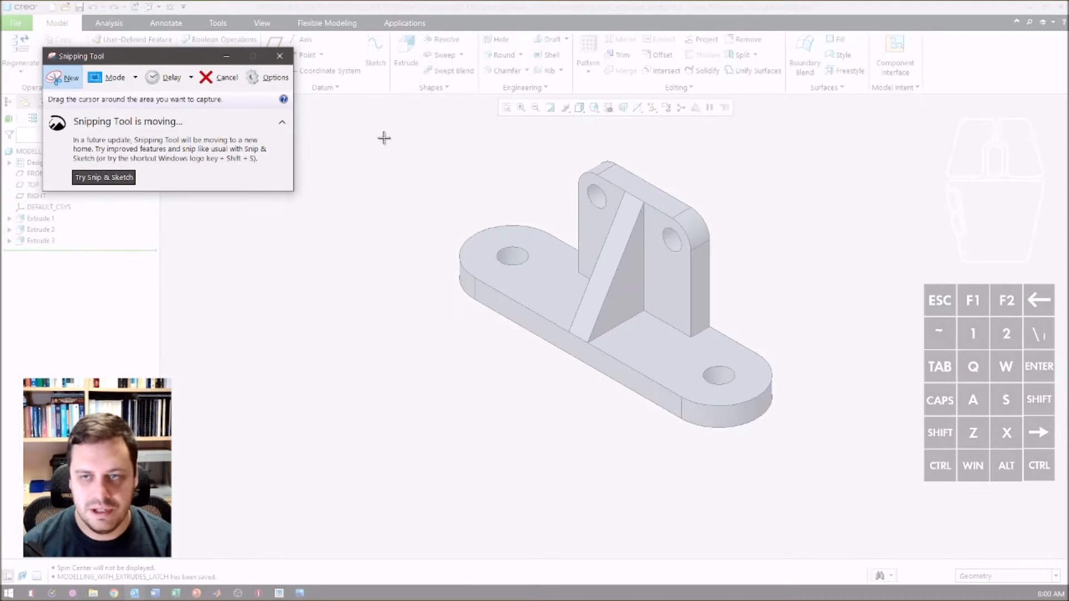
drag(384, 135, 834, 478)
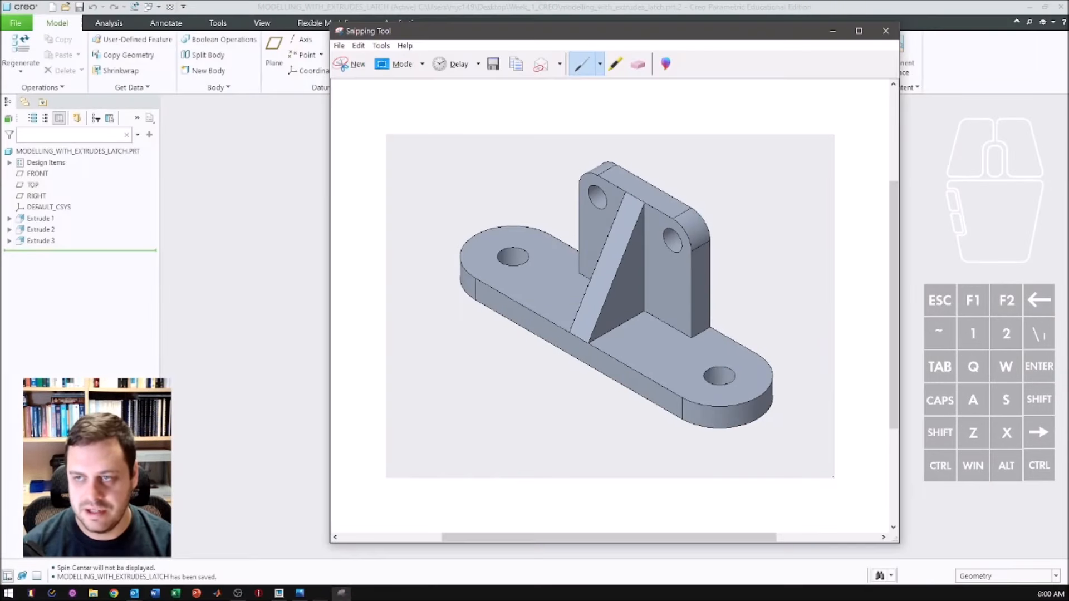
- Save the snip as a JPEG named "Week 1 CREO" in the desktop's Week_1_CREO folder, and close the Snipping Tool
click(339, 45)
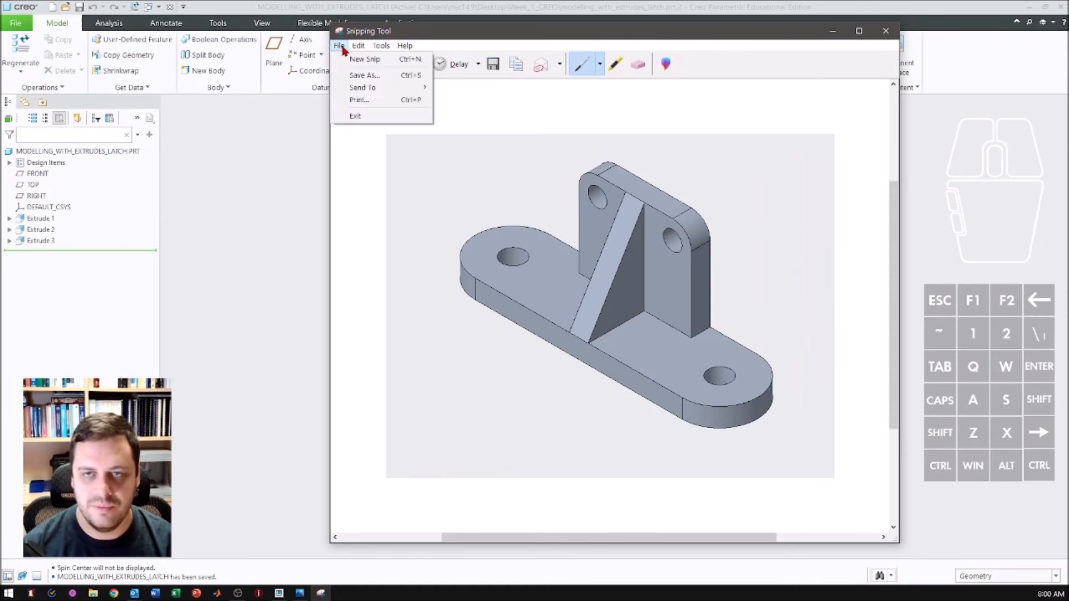
click(365, 74)
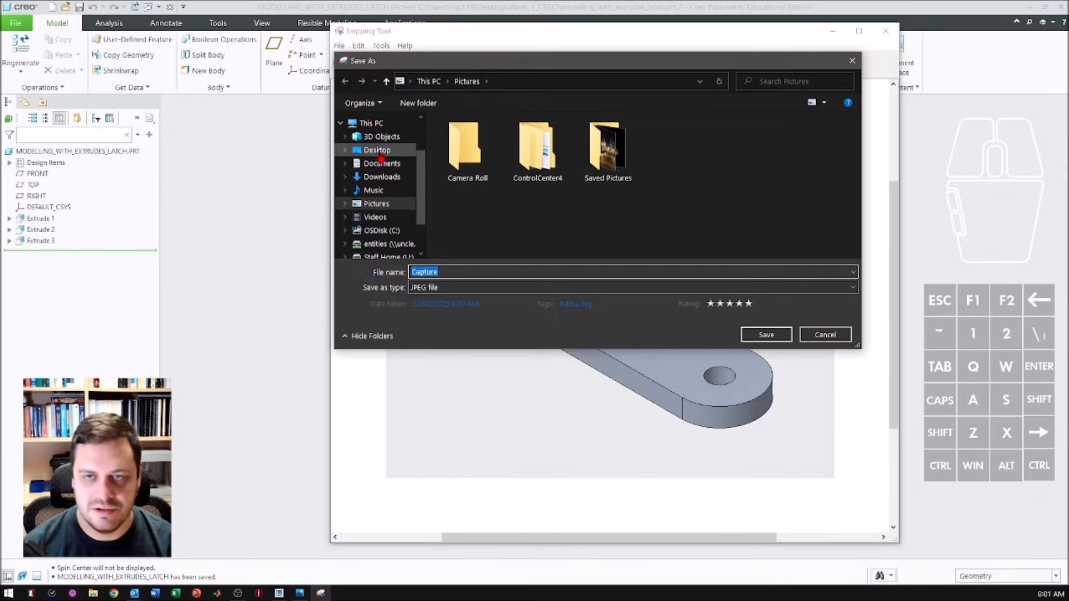
click(380, 154)
double_click(485, 139)
click(441, 271)
text(Week )
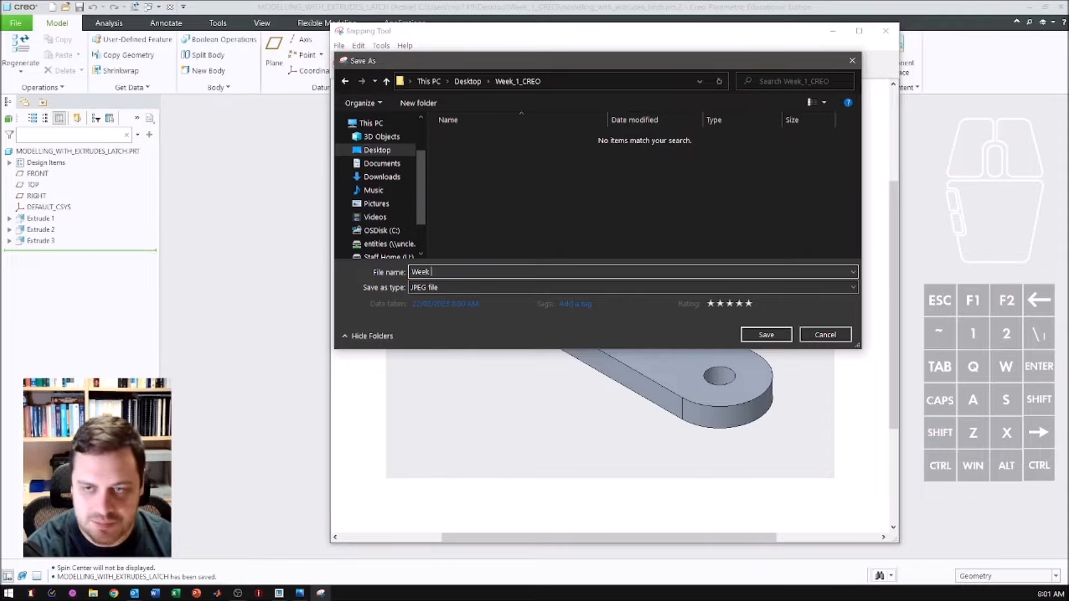
text(1 CREO)
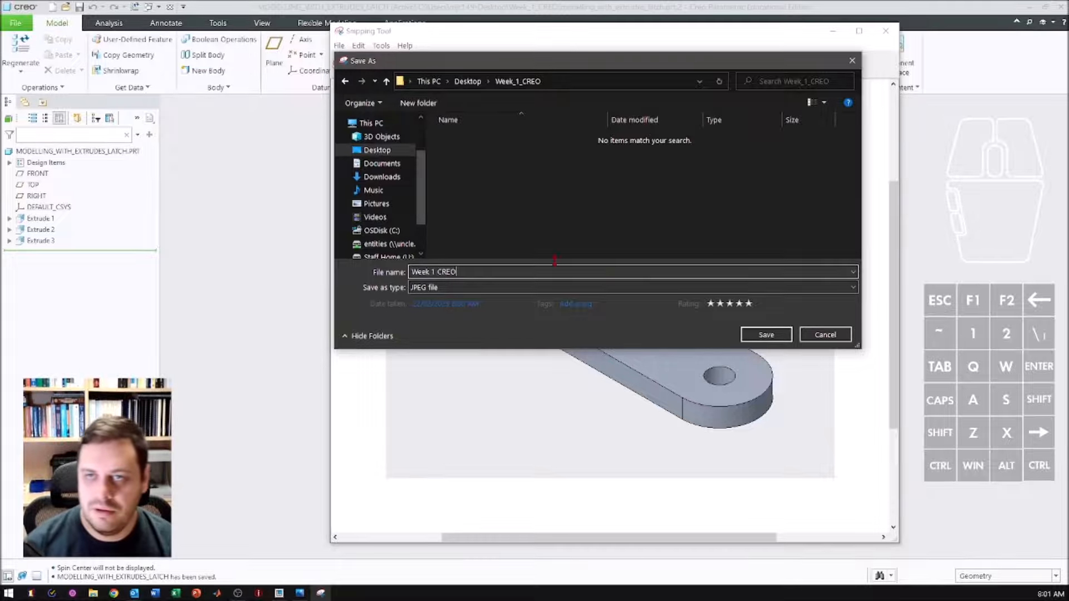
click(766, 335)
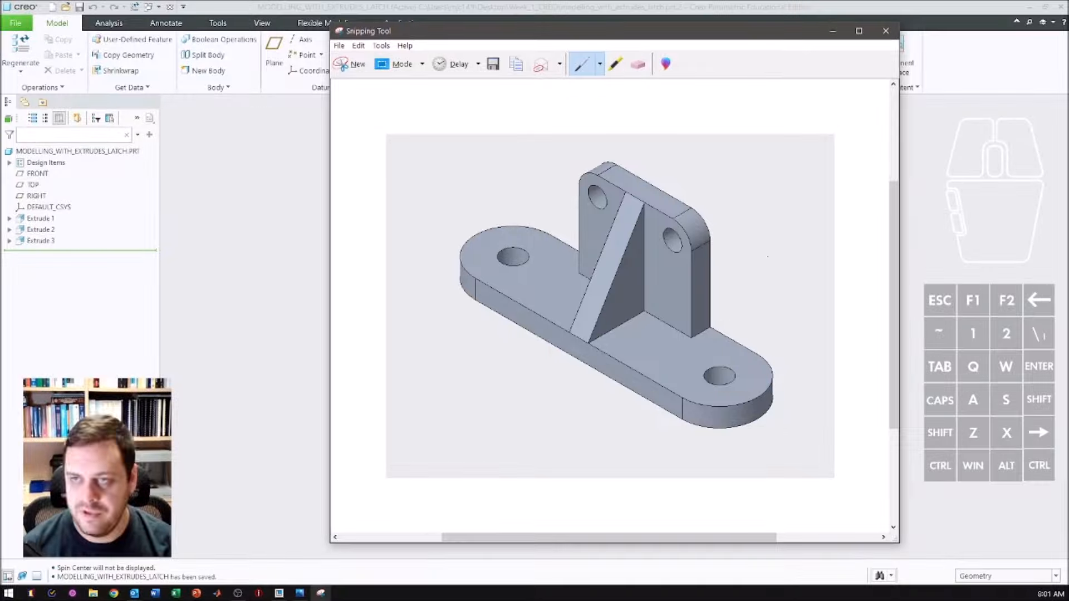
click(886, 34)
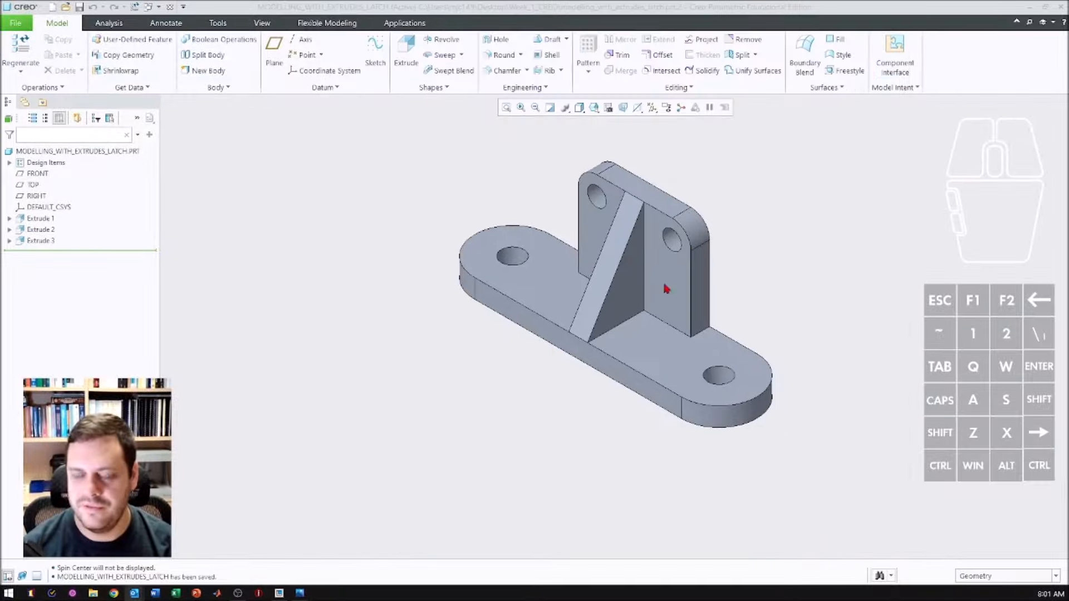